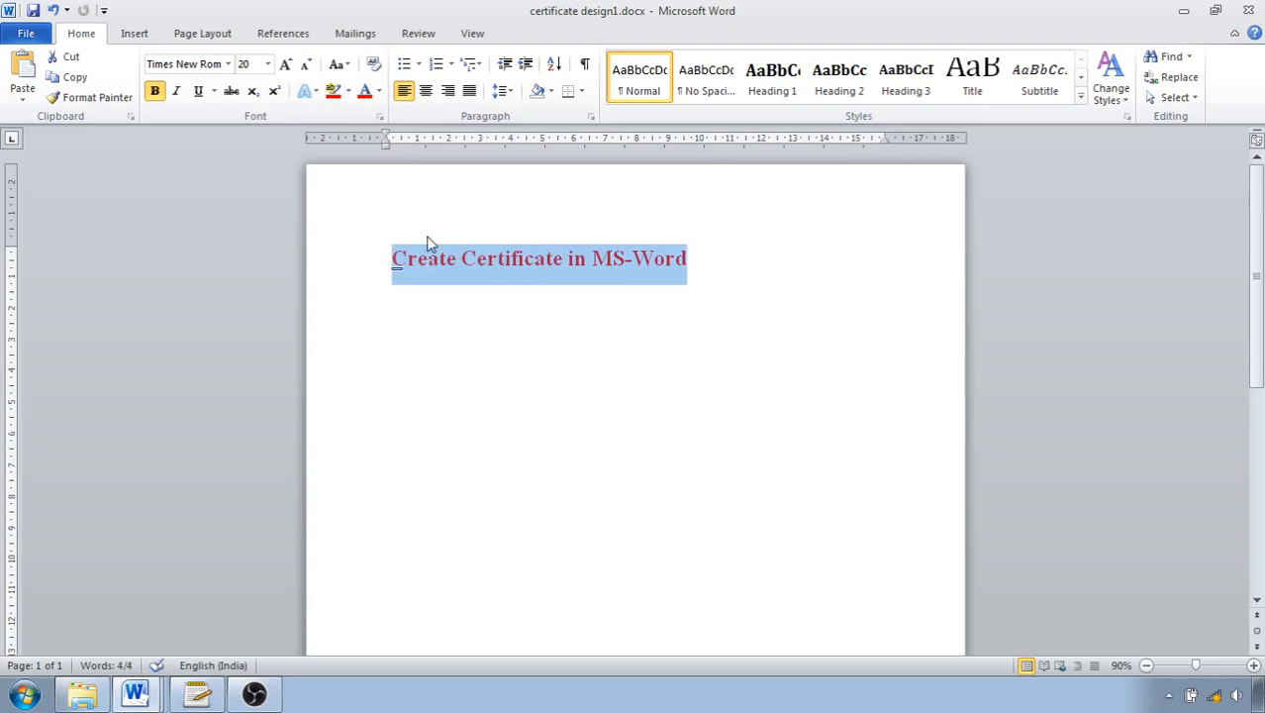
Step: Delete the existing "Create Certificate in MS-Word" heading so the page is blank
{"action": "key", "text": "BackSpace"}
{"action": "left_click", "coordinate": [334, 238]}
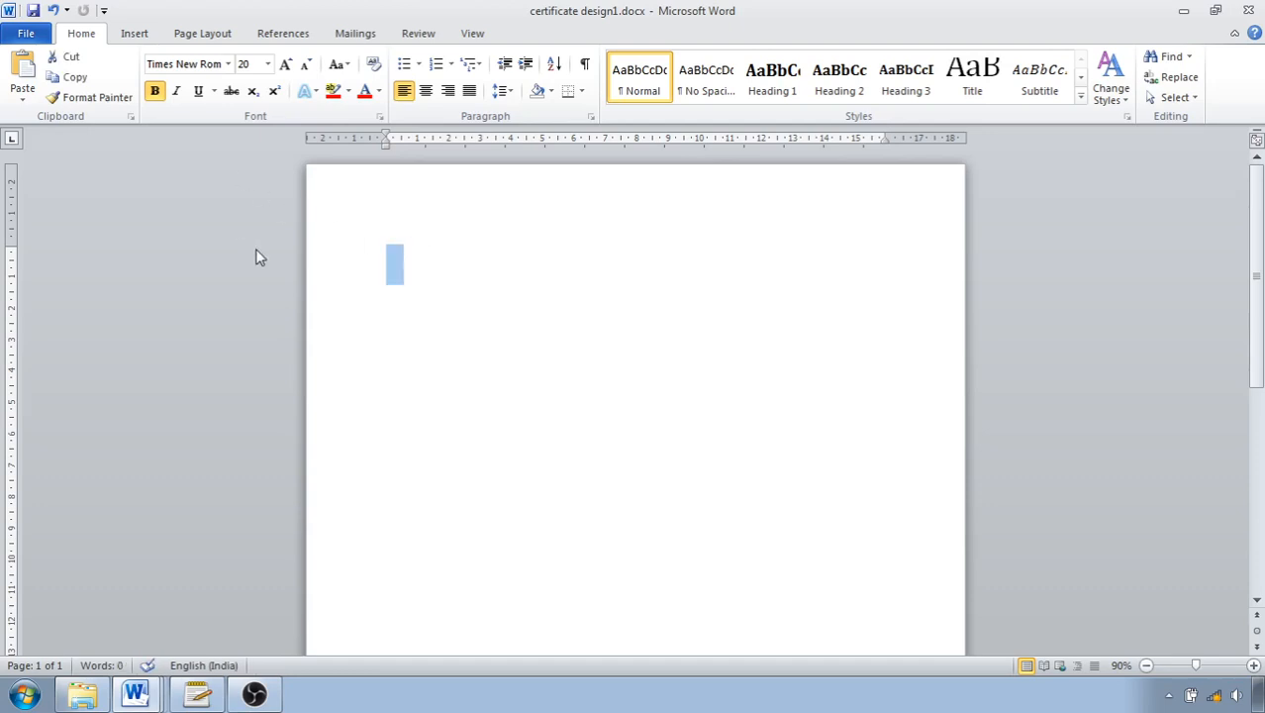
Step: Set the page orientation to Landscape and the margins to Narrow
{"action": "left_click", "coordinate": [175, 34]}
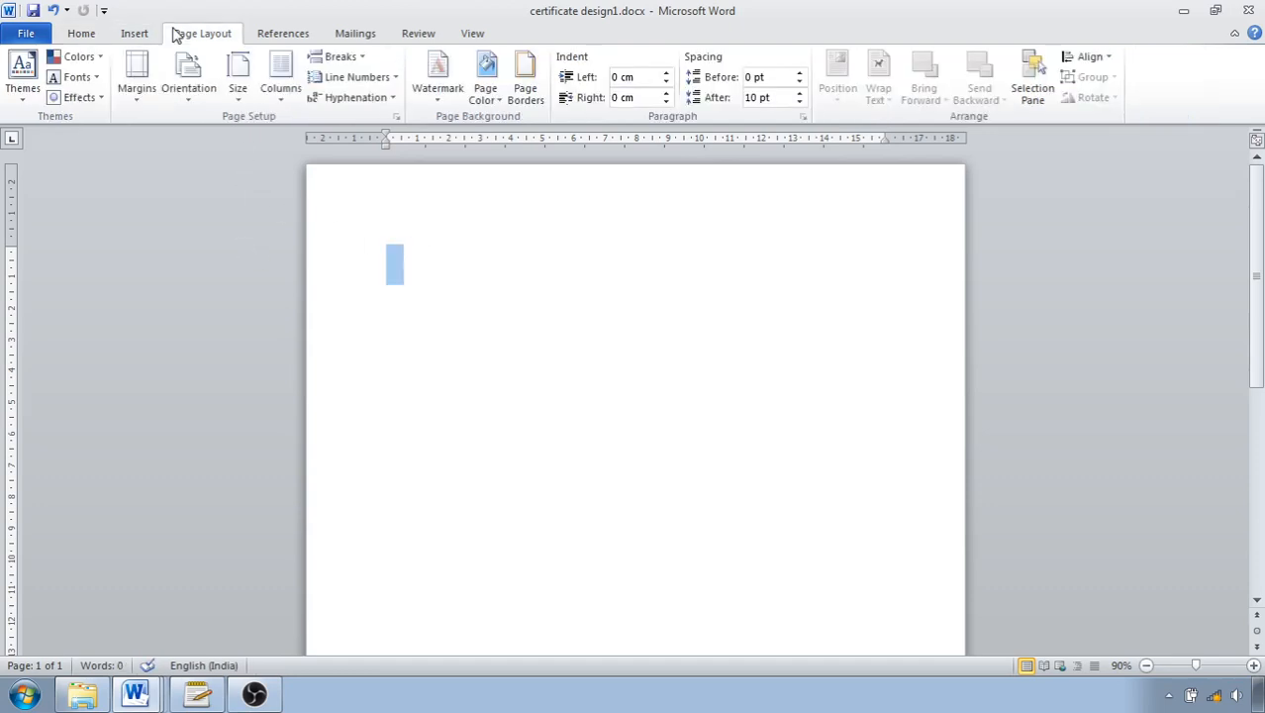
{"action": "left_click", "coordinate": [175, 99]}
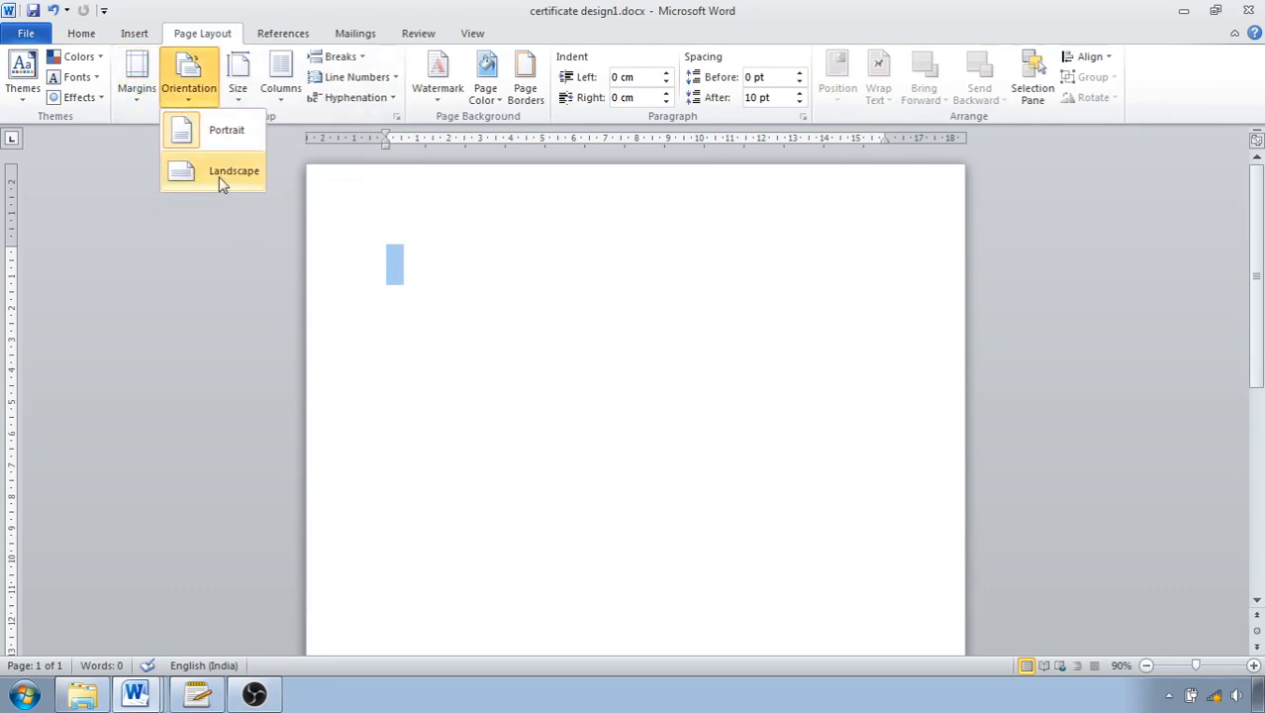
{"action": "left_click", "coordinate": [218, 176]}
{"action": "left_click", "coordinate": [142, 106]}
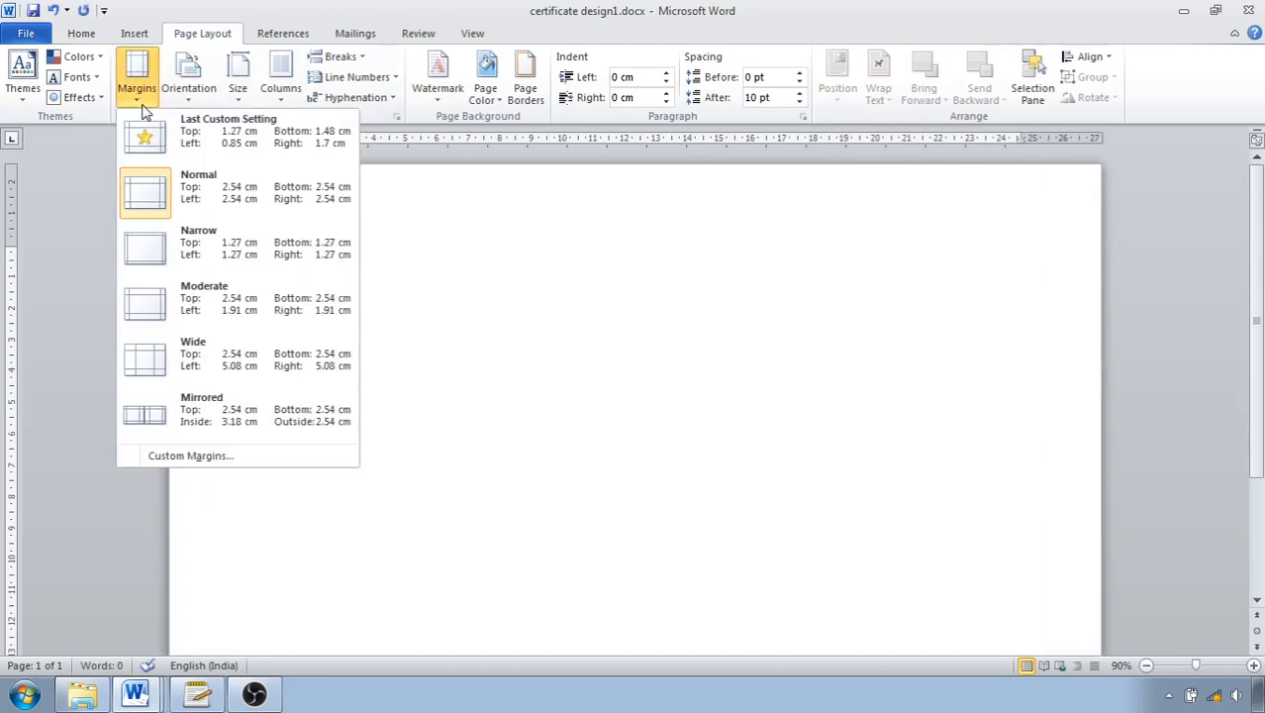
{"action": "left_click", "coordinate": [155, 234]}
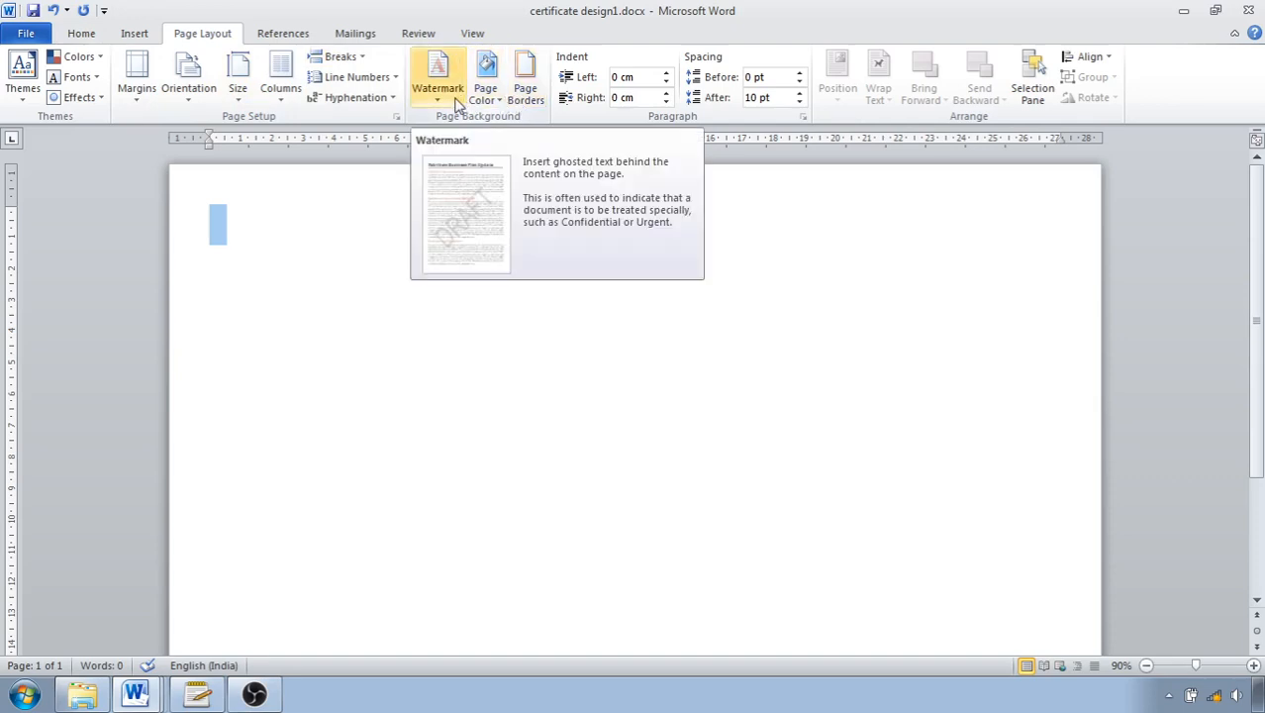
Step: Try a thick-and-thin double-line page border on the whole document, and undo it
{"action": "left_click", "coordinate": [518, 105]}
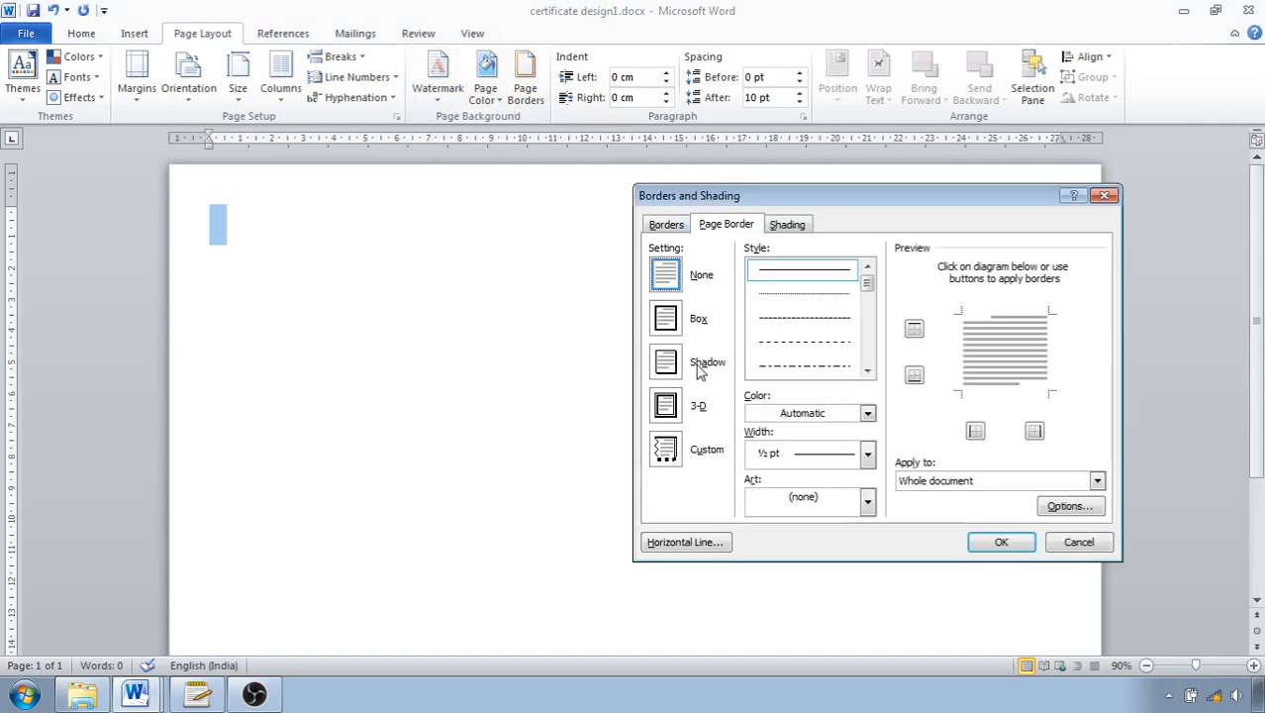
{"action": "left_click", "coordinate": [867, 371]}
{"action": "left_click", "coordinate": [867, 371]}
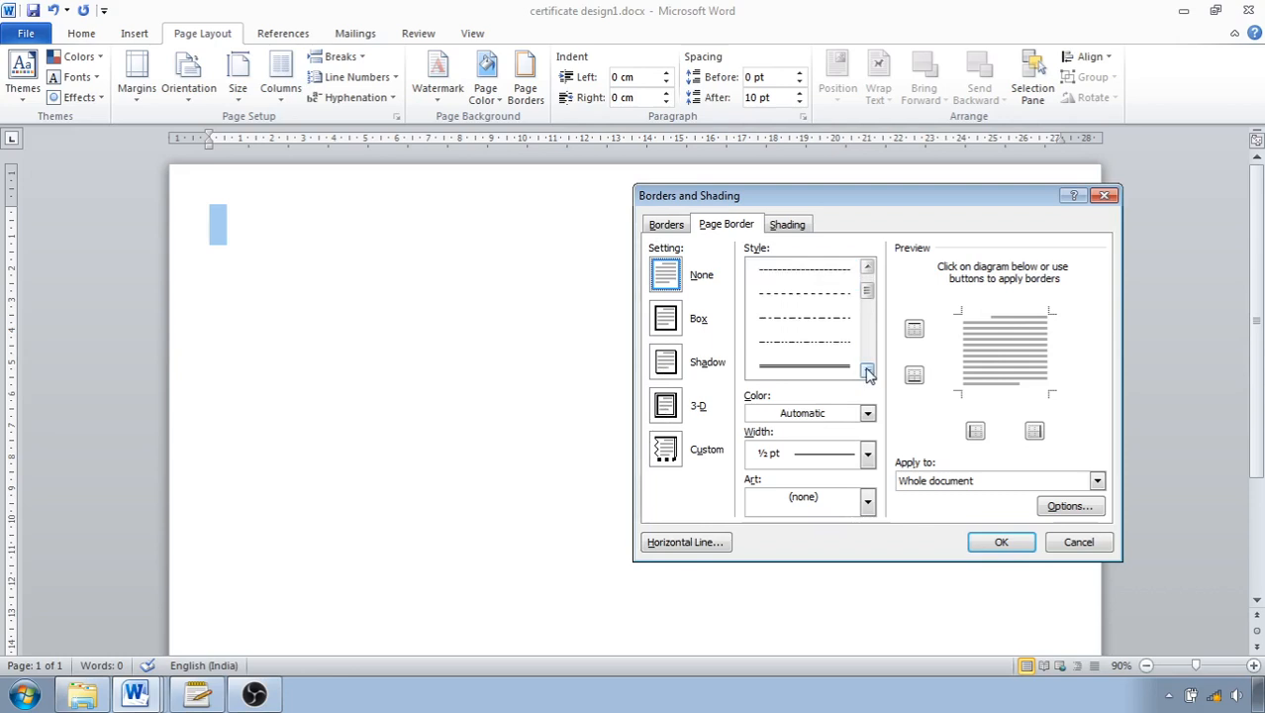
{"action": "left_click", "coordinate": [867, 371]}
{"action": "left_click", "coordinate": [867, 371]}
{"action": "left_click", "coordinate": [867, 371]}
{"action": "left_click", "coordinate": [867, 371]}
{"action": "left_click", "coordinate": [867, 371]}
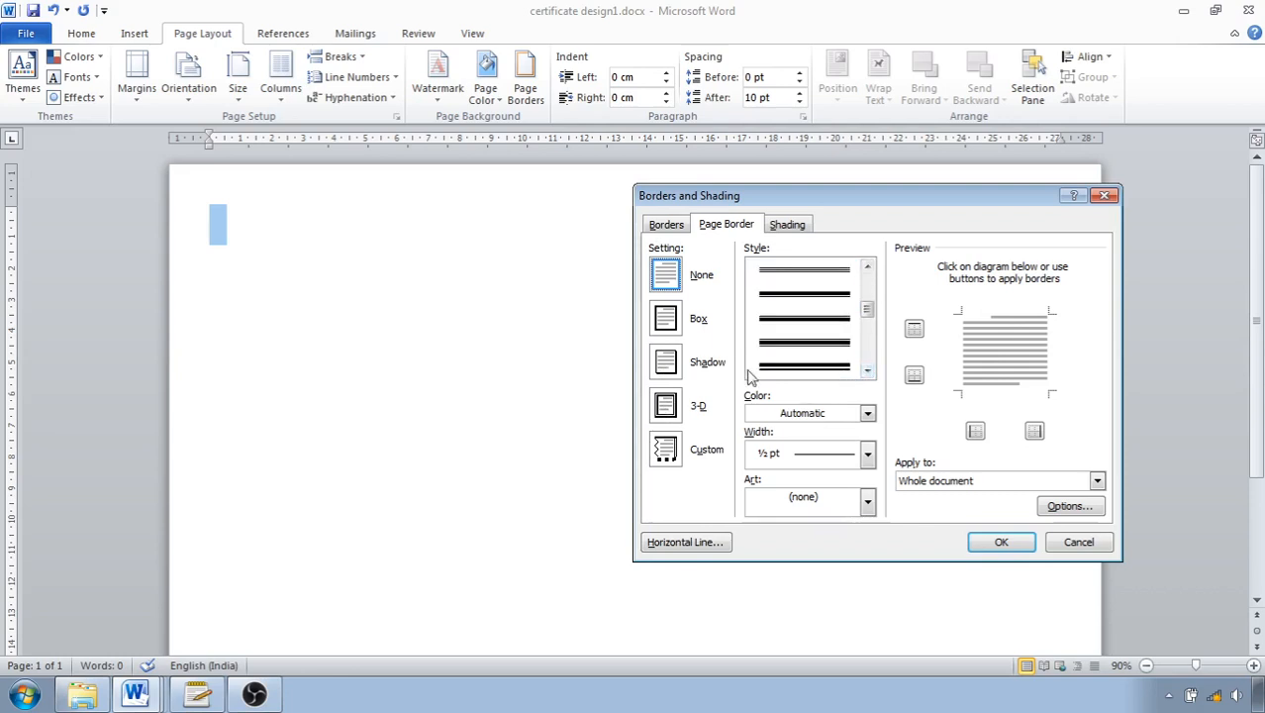
{"action": "left_click", "coordinate": [786, 366]}
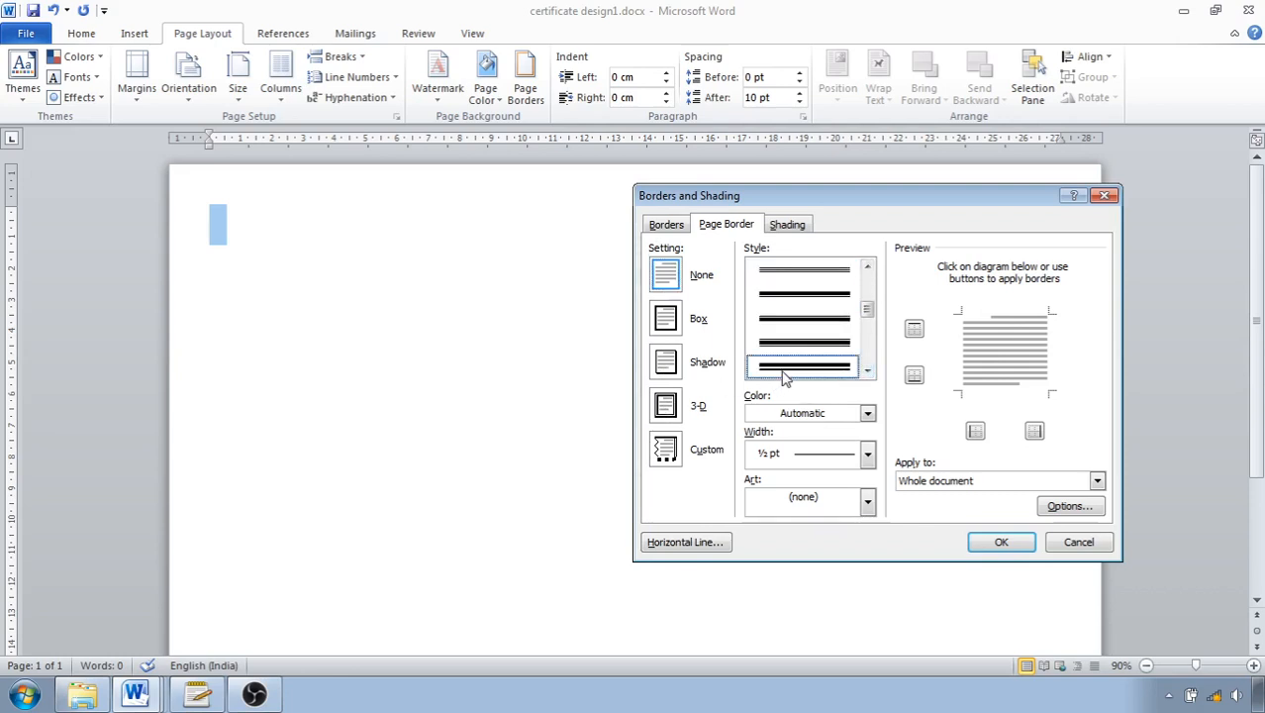
{"action": "left_click", "coordinate": [1000, 544]}
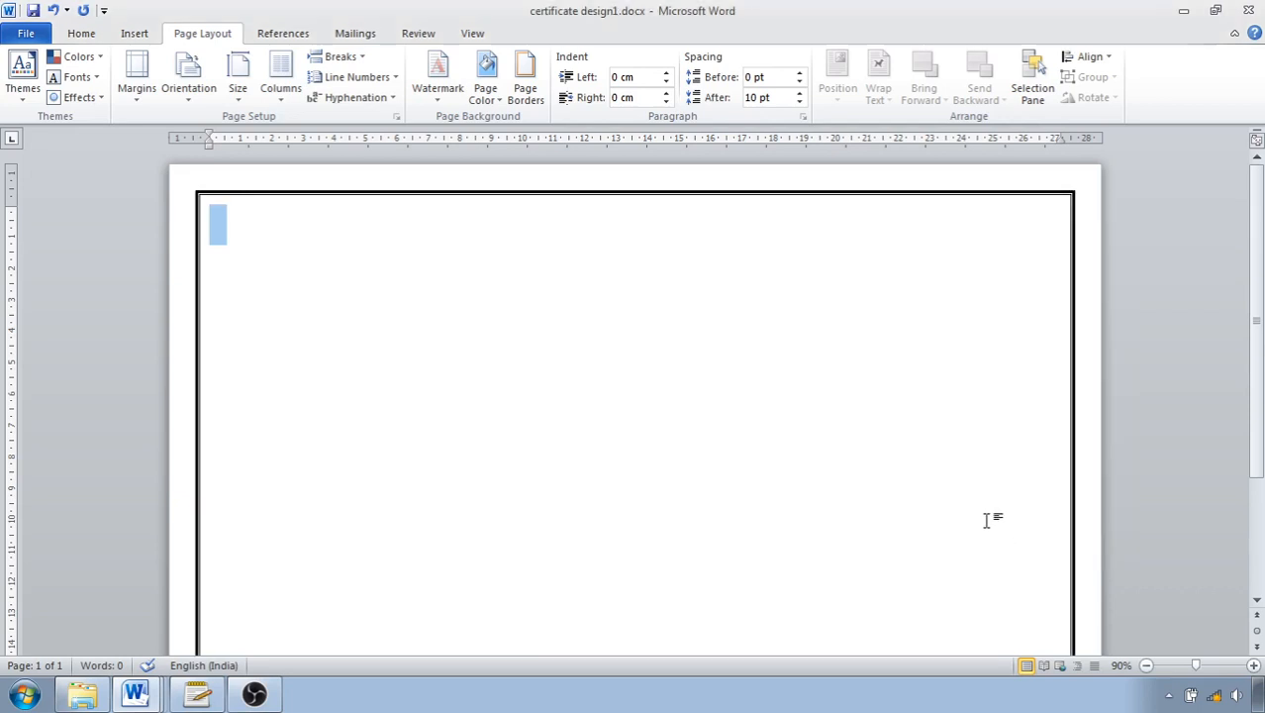
{"action": "key", "text": "ctrl+z"}
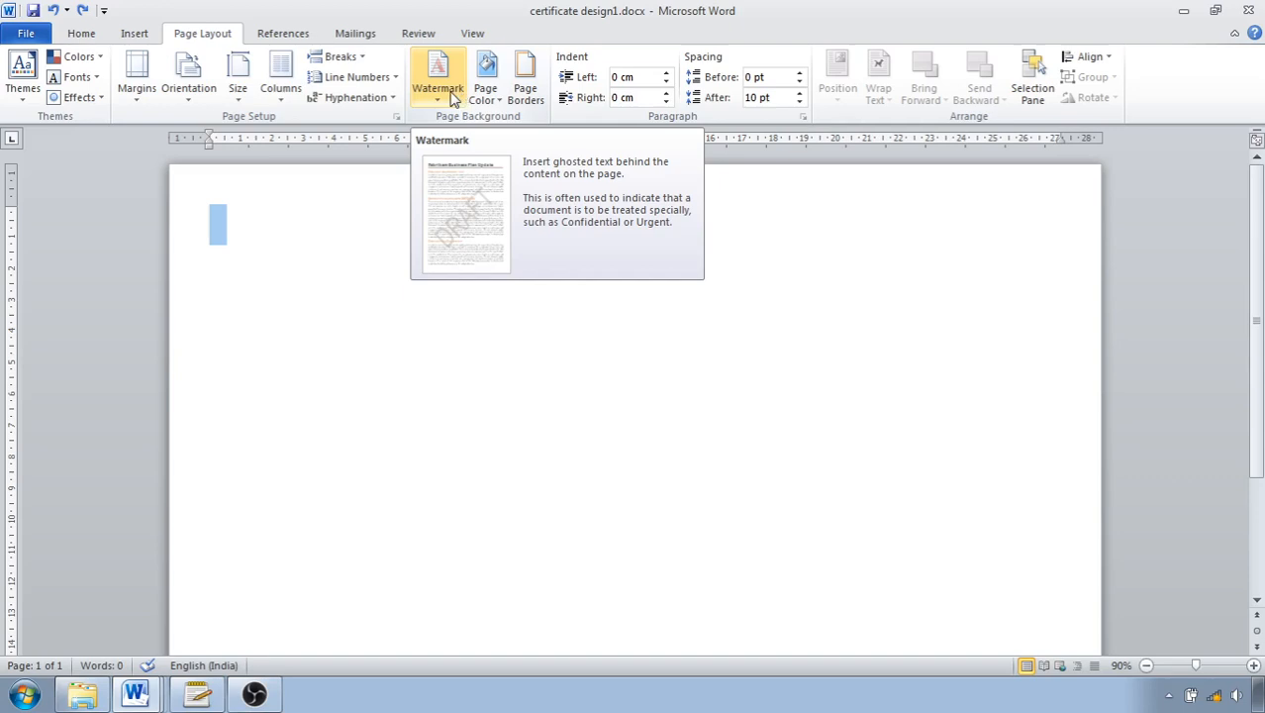
Step: Add a custom picture watermark using pngwing.com.png from the Desktop, with Auto scale and Washout turned off
{"action": "left_click", "coordinate": [450, 93]}
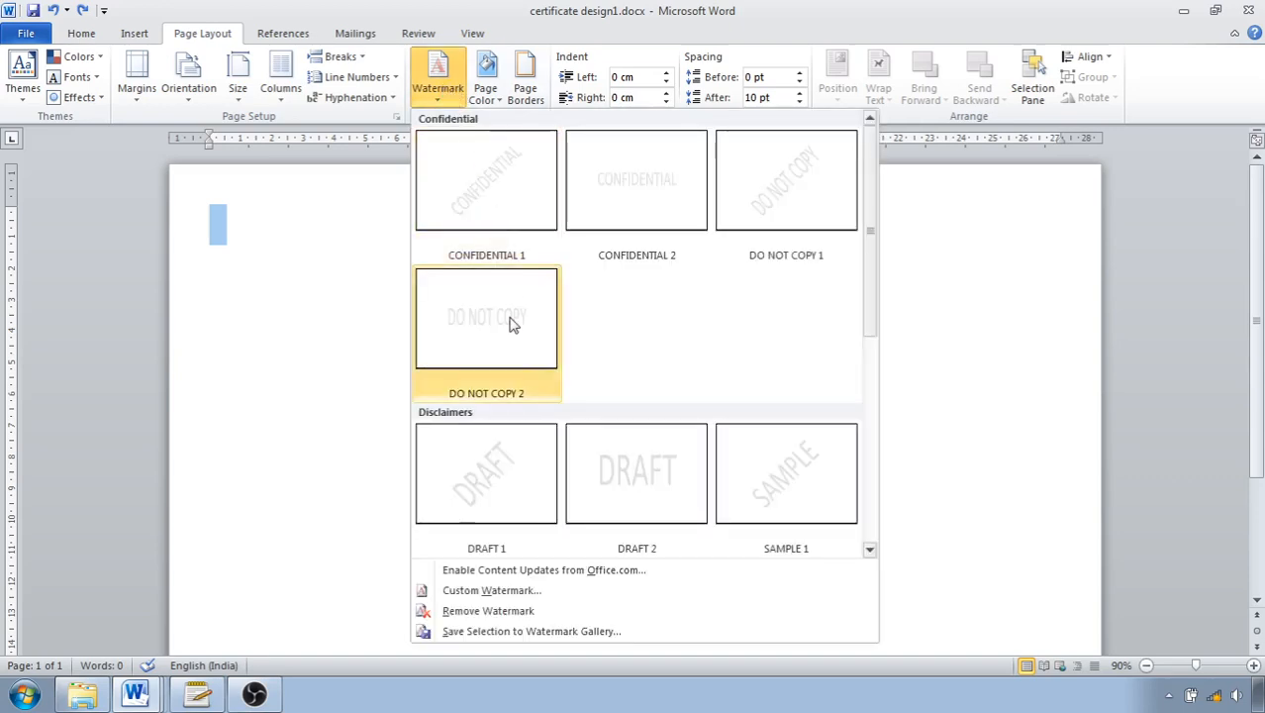
{"action": "left_click", "coordinate": [521, 591]}
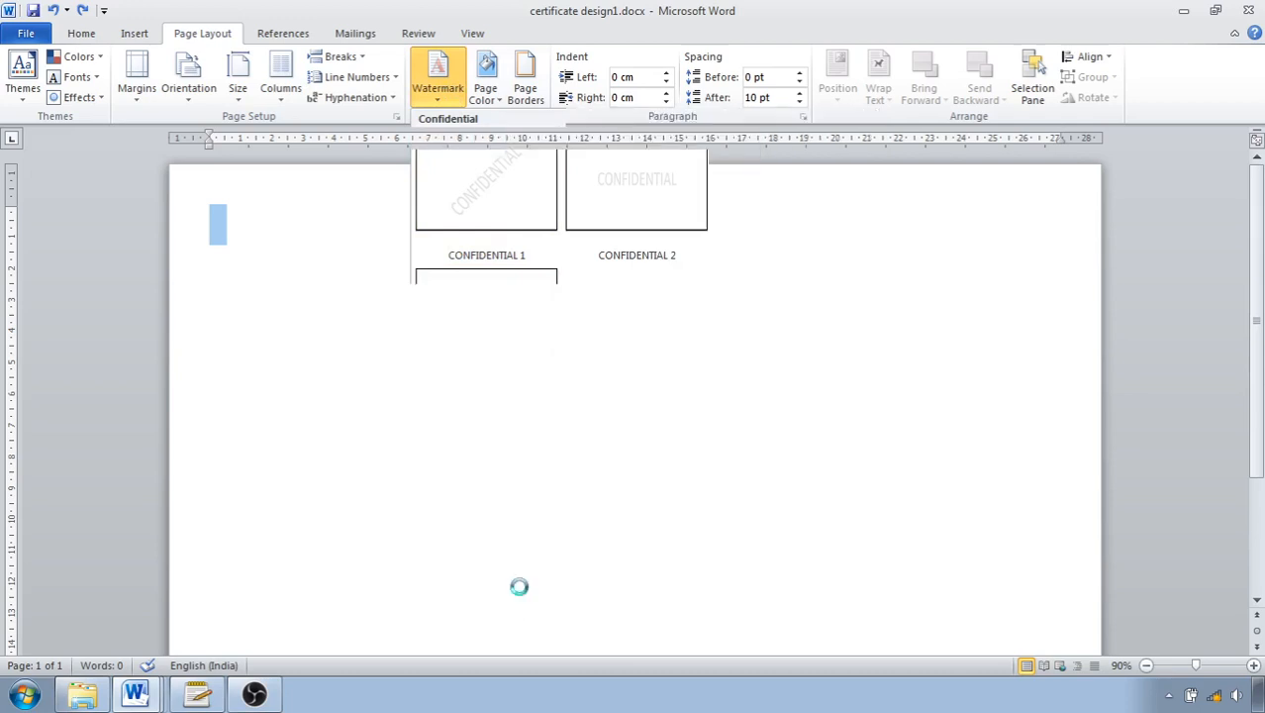
{"action": "left_click", "coordinate": [465, 236]}
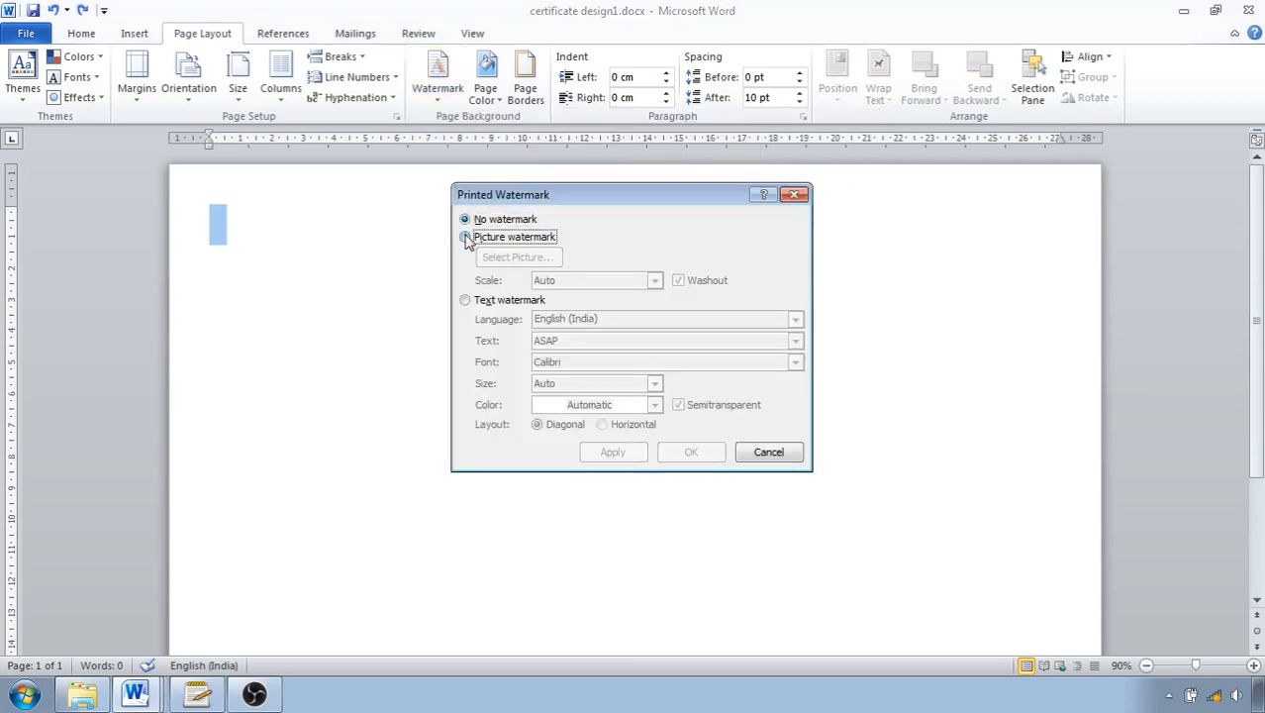
{"action": "left_click", "coordinate": [517, 257]}
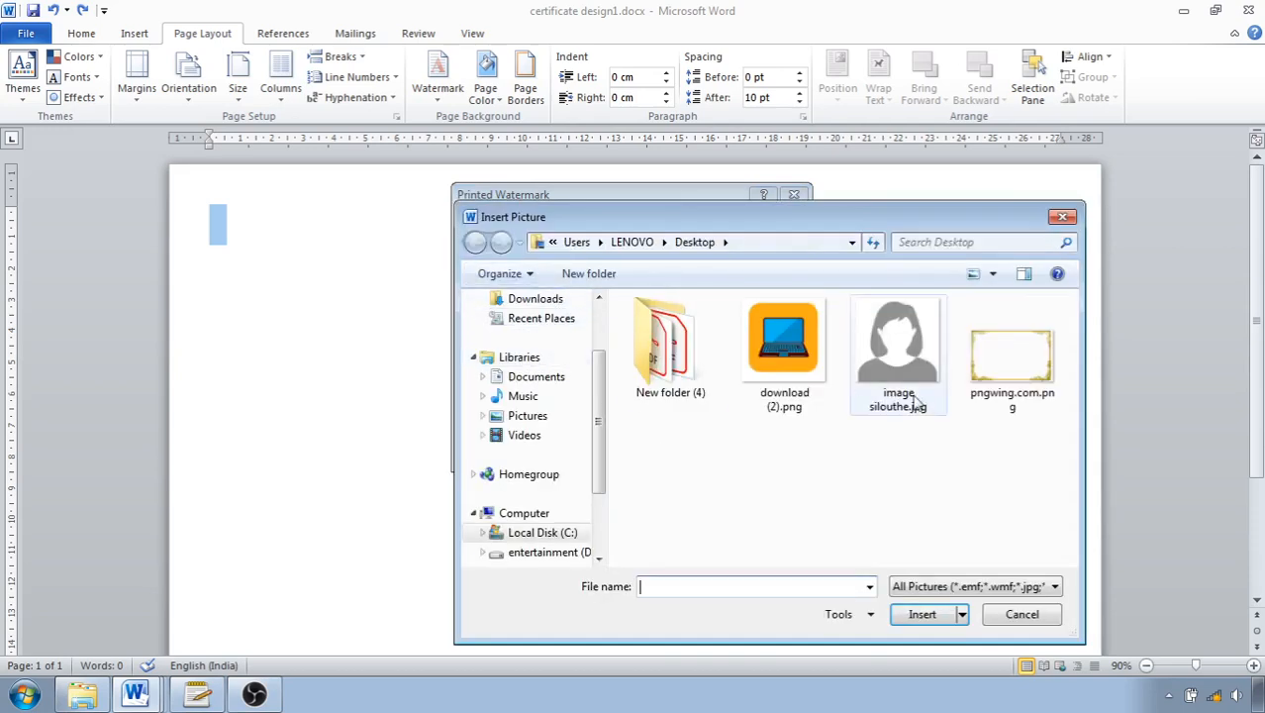
{"action": "left_click", "coordinate": [1002, 396]}
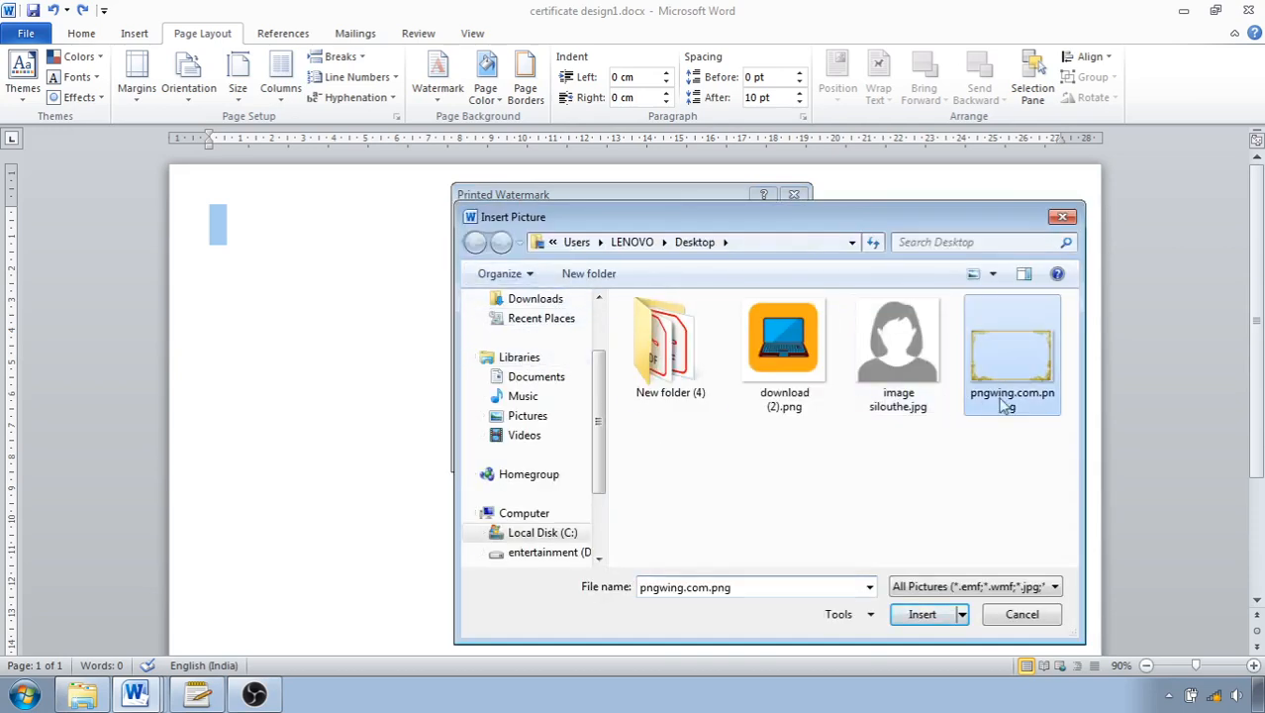
{"action": "left_click", "coordinate": [926, 614]}
{"action": "left_click", "coordinate": [711, 282]}
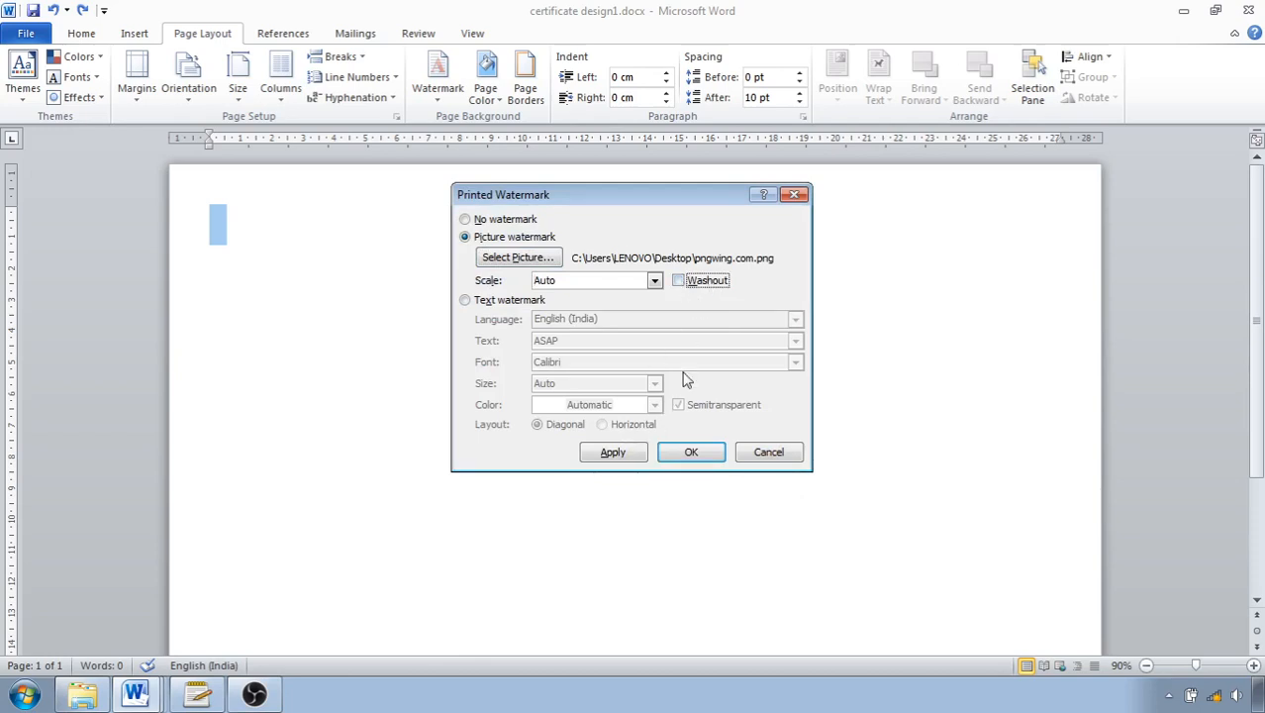
{"action": "left_click", "coordinate": [639, 457]}
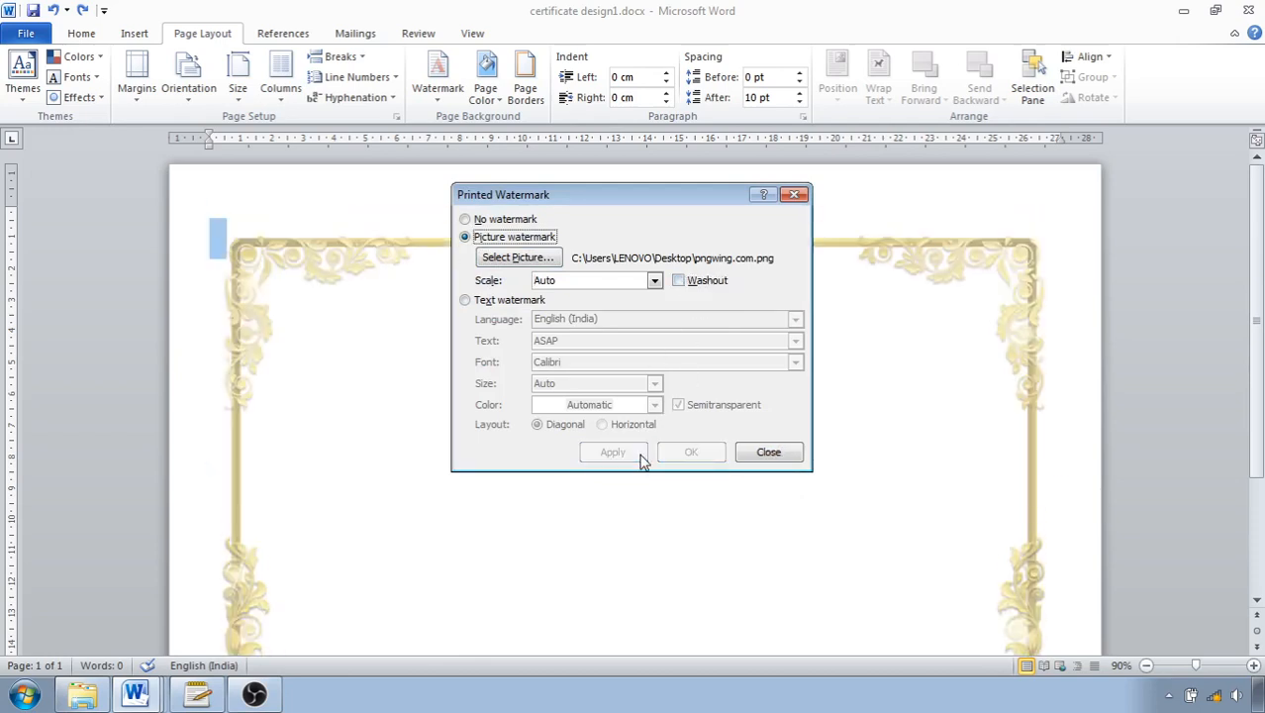
{"action": "left_click", "coordinate": [761, 452]}
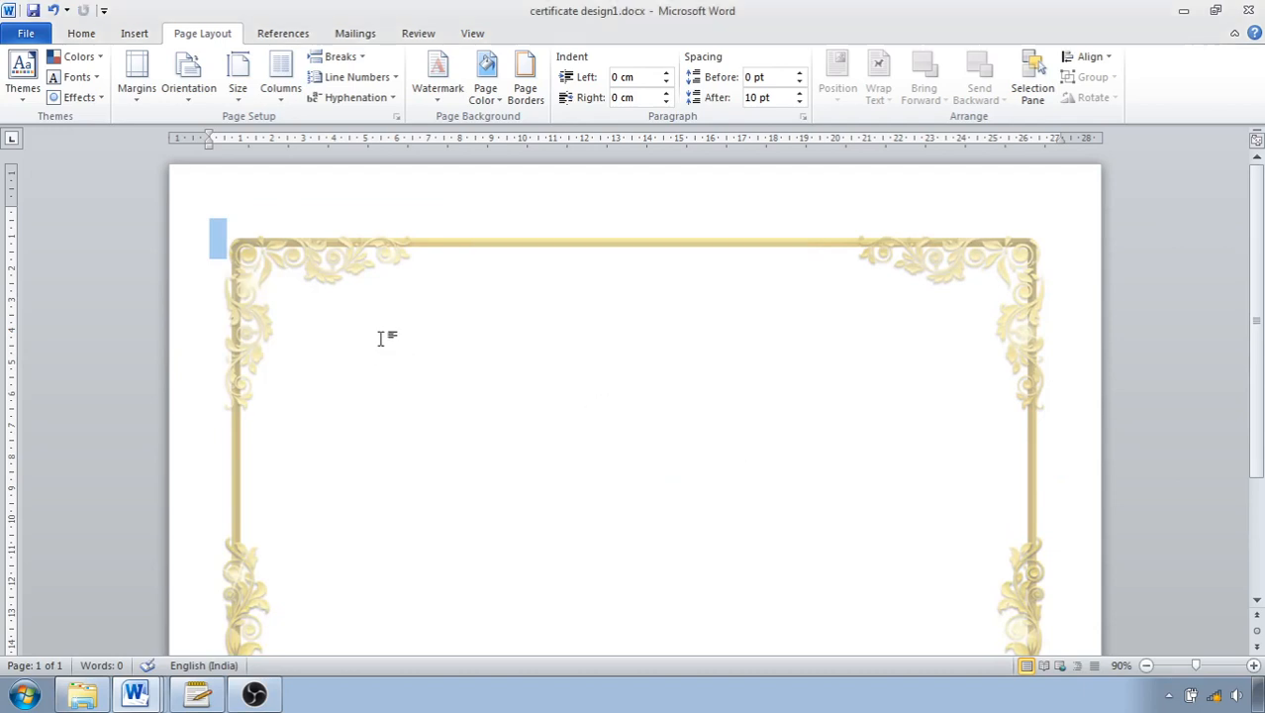
{"action": "double_click", "coordinate": [438, 351]}
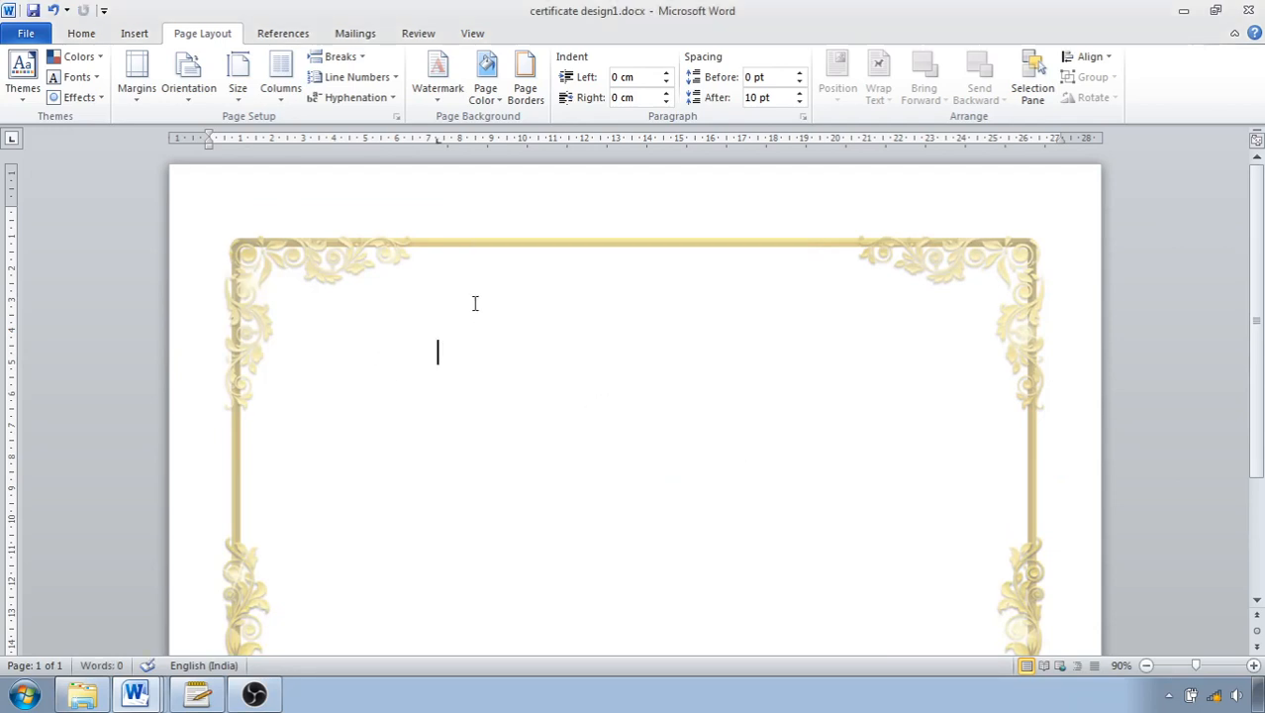
{"action": "key", "text": "ctrl+z"}
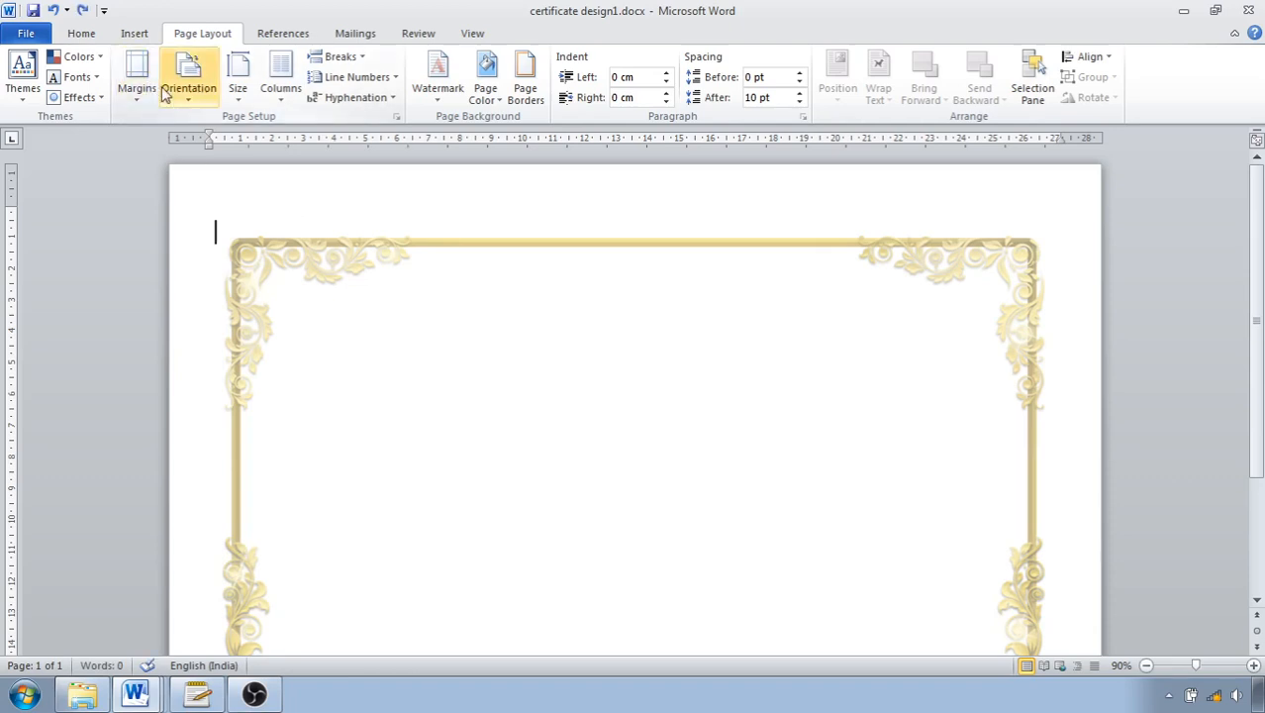
Step: Draw an Up Ribbon banner shape about 16 cm wide and 3.3 cm high in the upper part of the certificate
{"action": "left_click", "coordinate": [134, 33]}
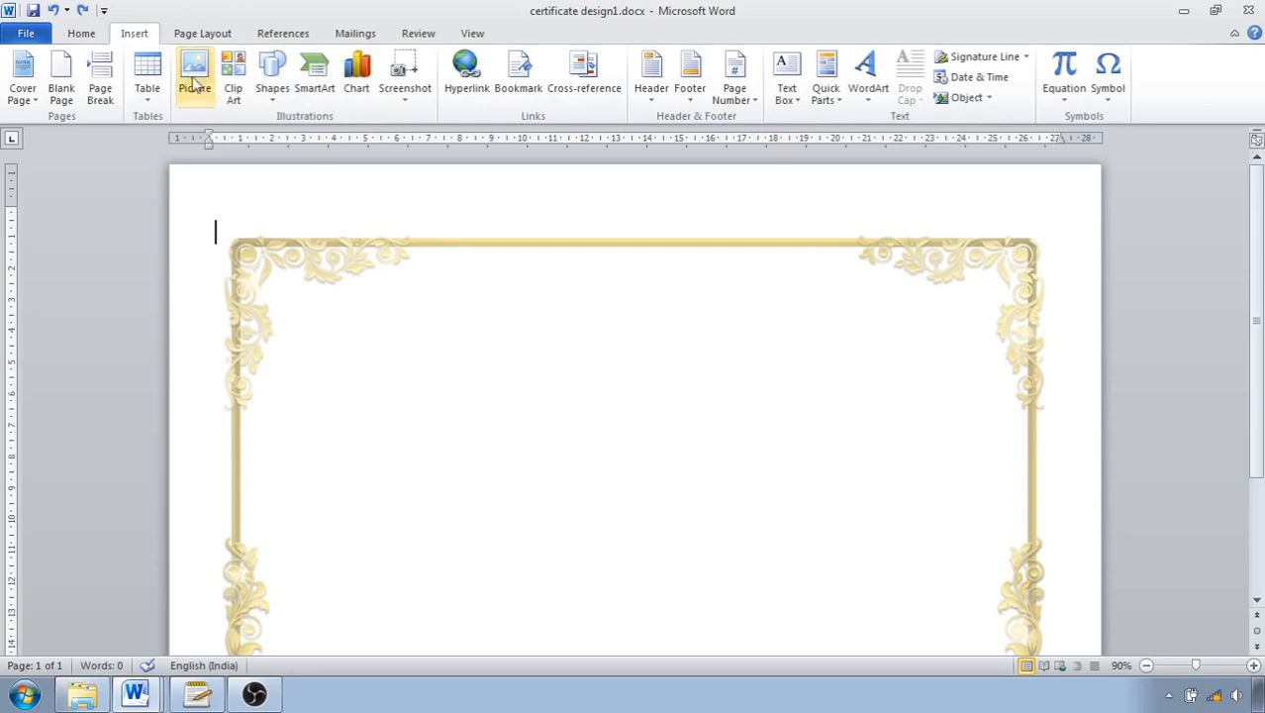
{"action": "left_click", "coordinate": [274, 99]}
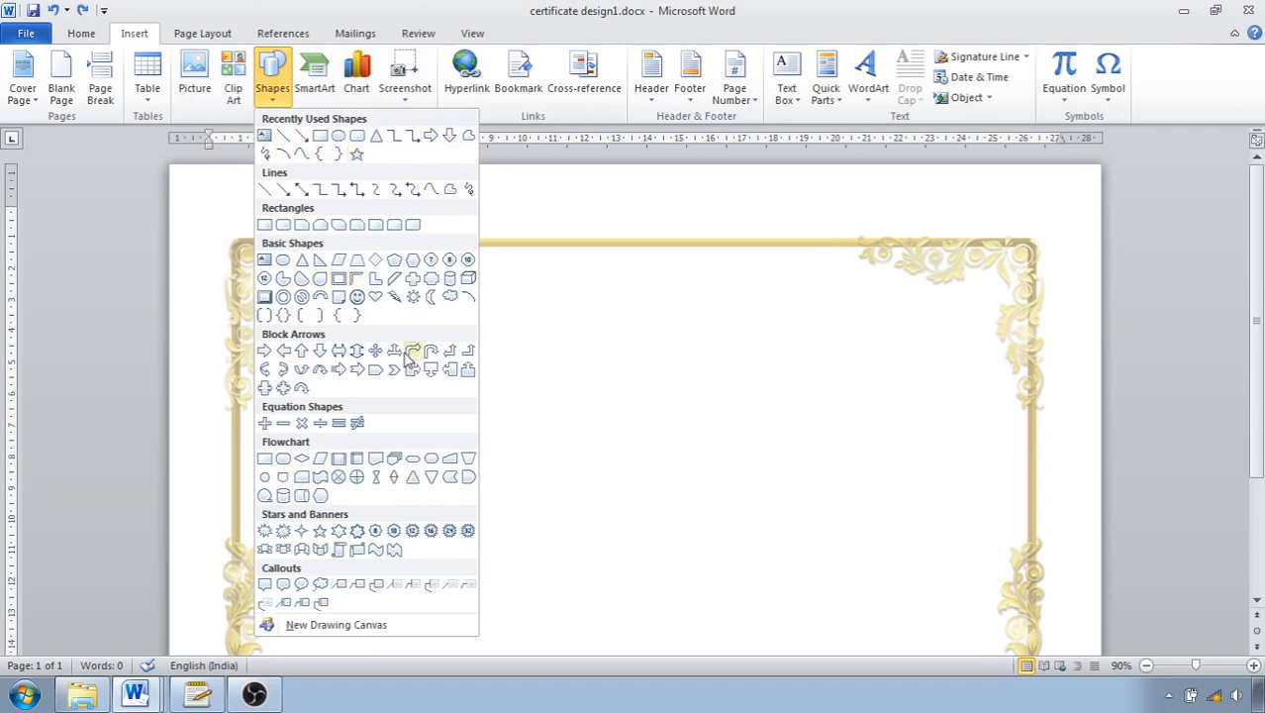
{"action": "left_click", "coordinate": [266, 550]}
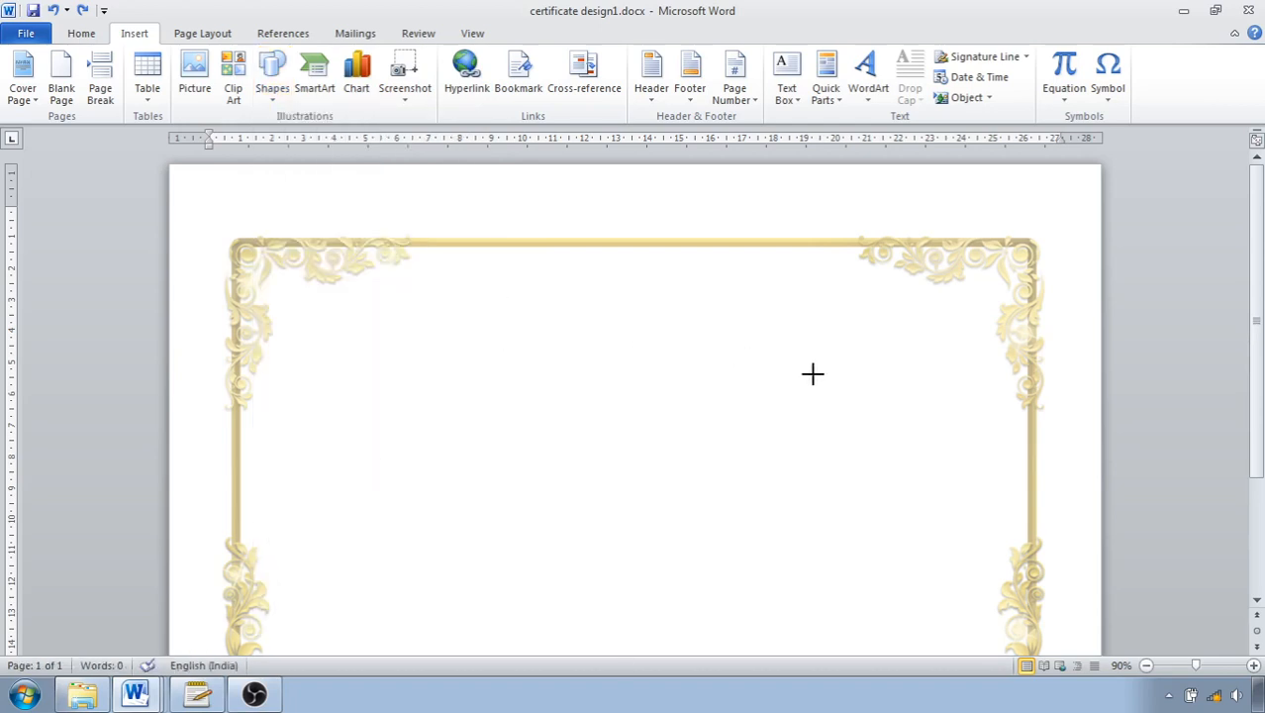
{"action": "left_click_drag", "start_coordinate": [812, 374], "coordinate": [1008, 416]}
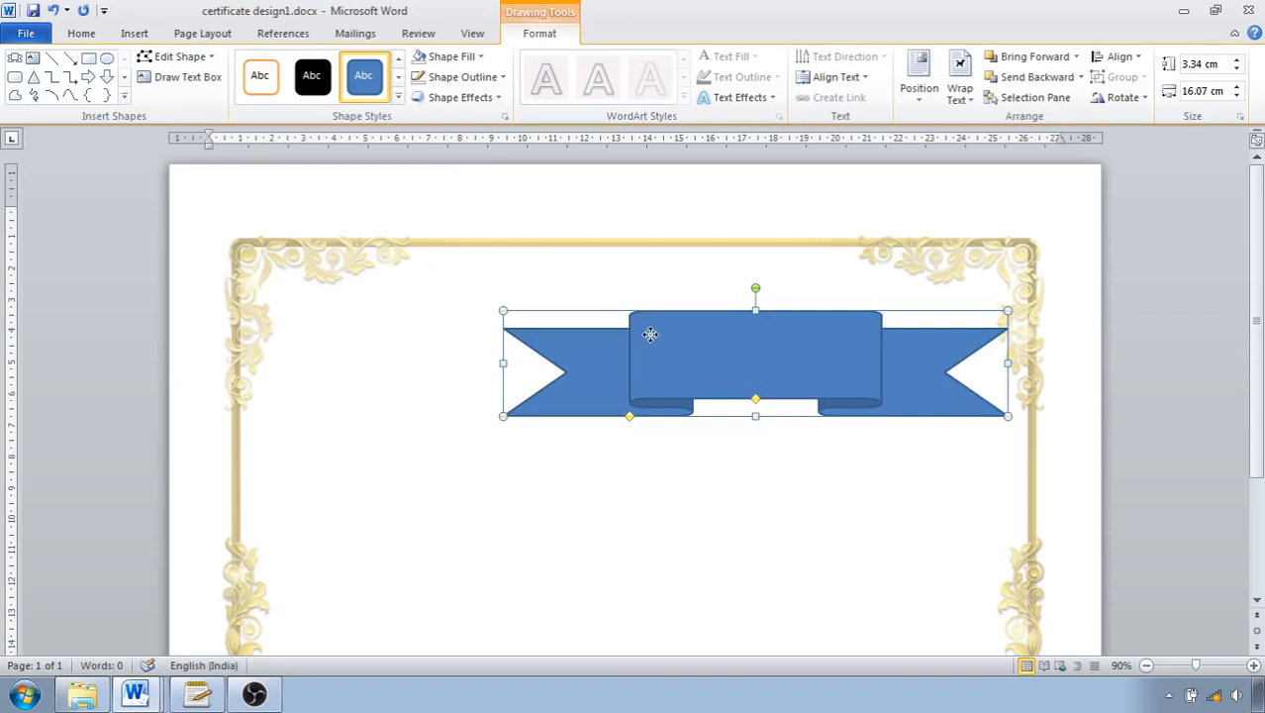
Step: Position the ribbon banner just below the frame's upper edge and enlarge it to about 21.9 cm wide and 3.9 cm high
{"action": "left_click_drag", "start_coordinate": [645, 326], "coordinate": [524, 289]}
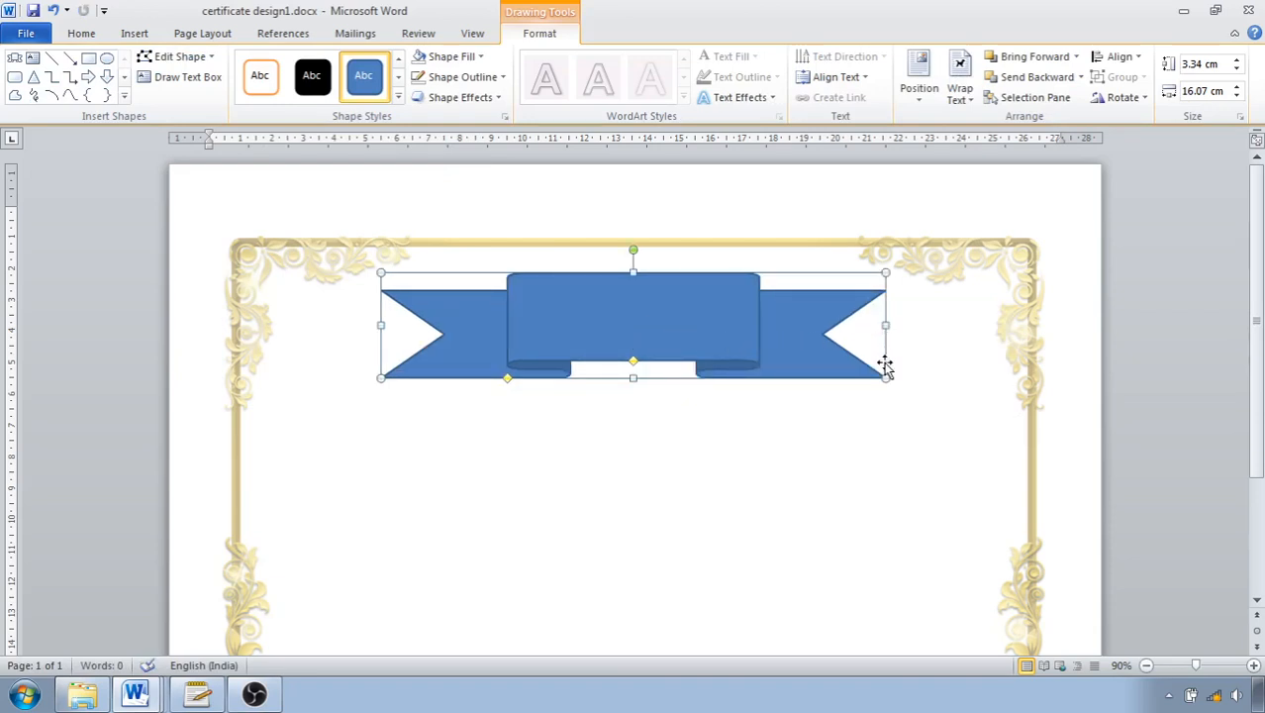
{"action": "left_click_drag", "start_coordinate": [886, 379], "coordinate": [991, 377]}
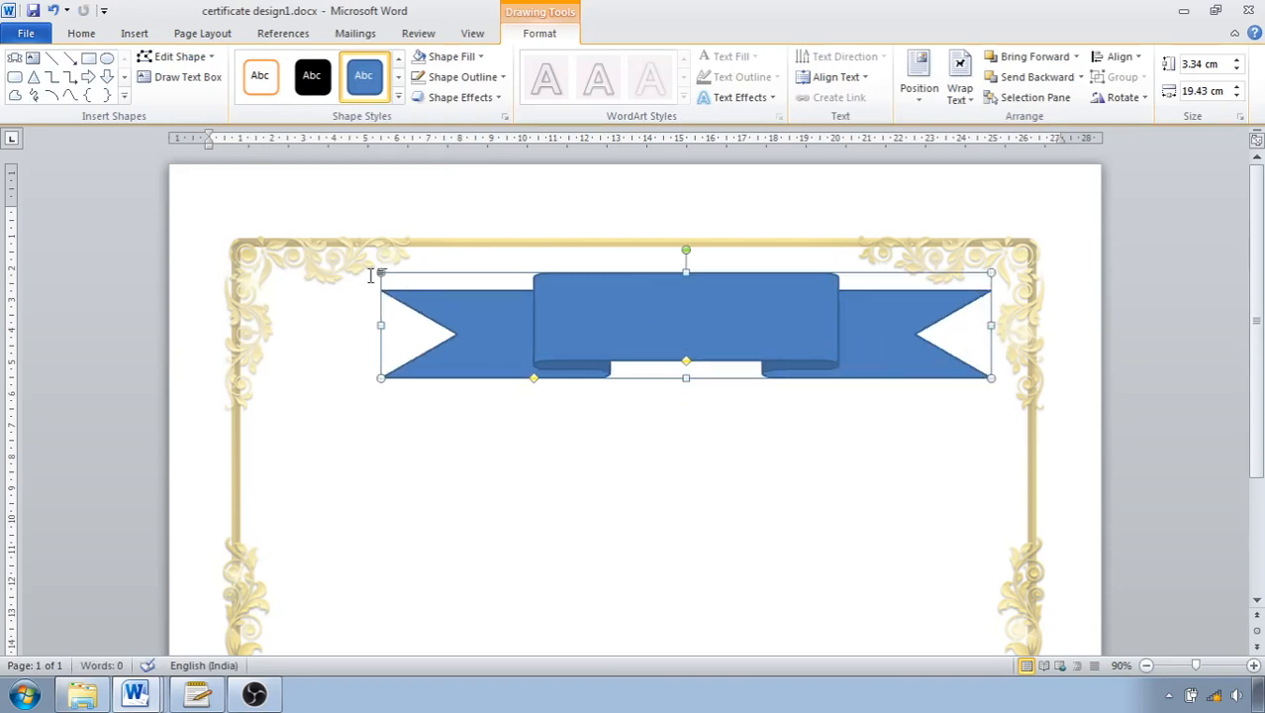
{"action": "left_click_drag", "start_coordinate": [380, 273], "coordinate": [302, 255]}
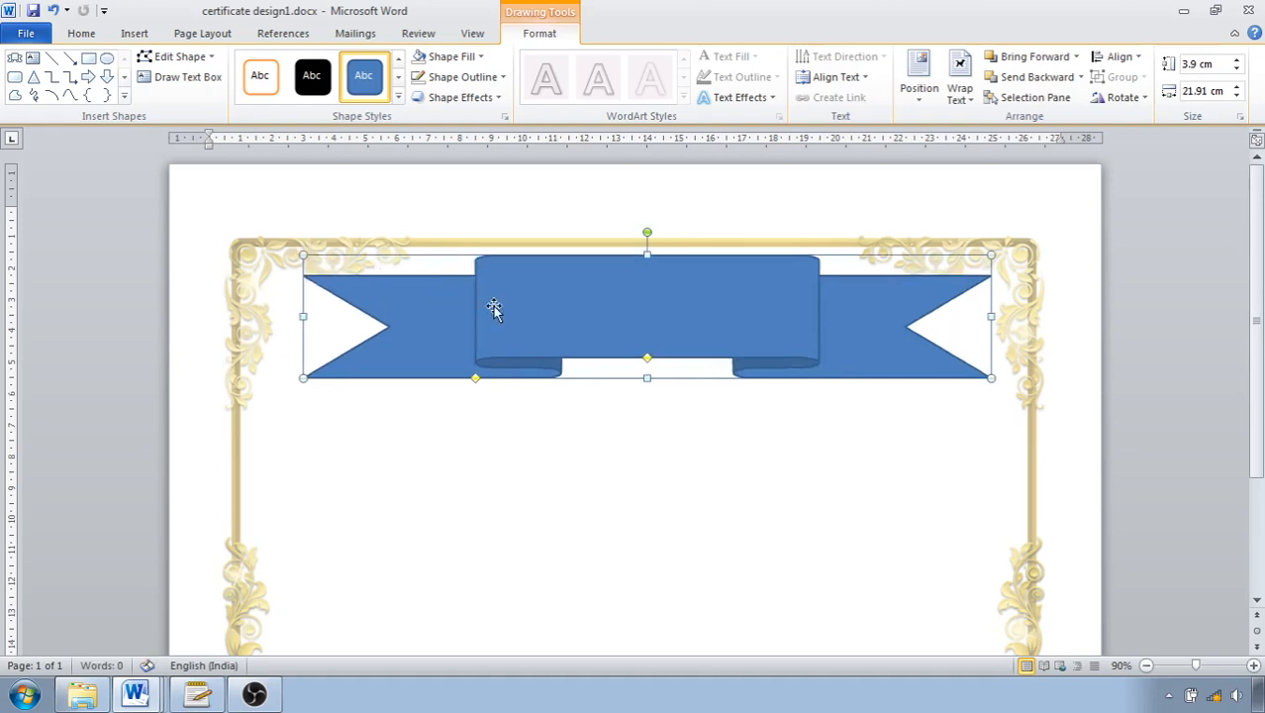
{"action": "left_click_drag", "start_coordinate": [600, 309], "coordinate": [600, 316]}
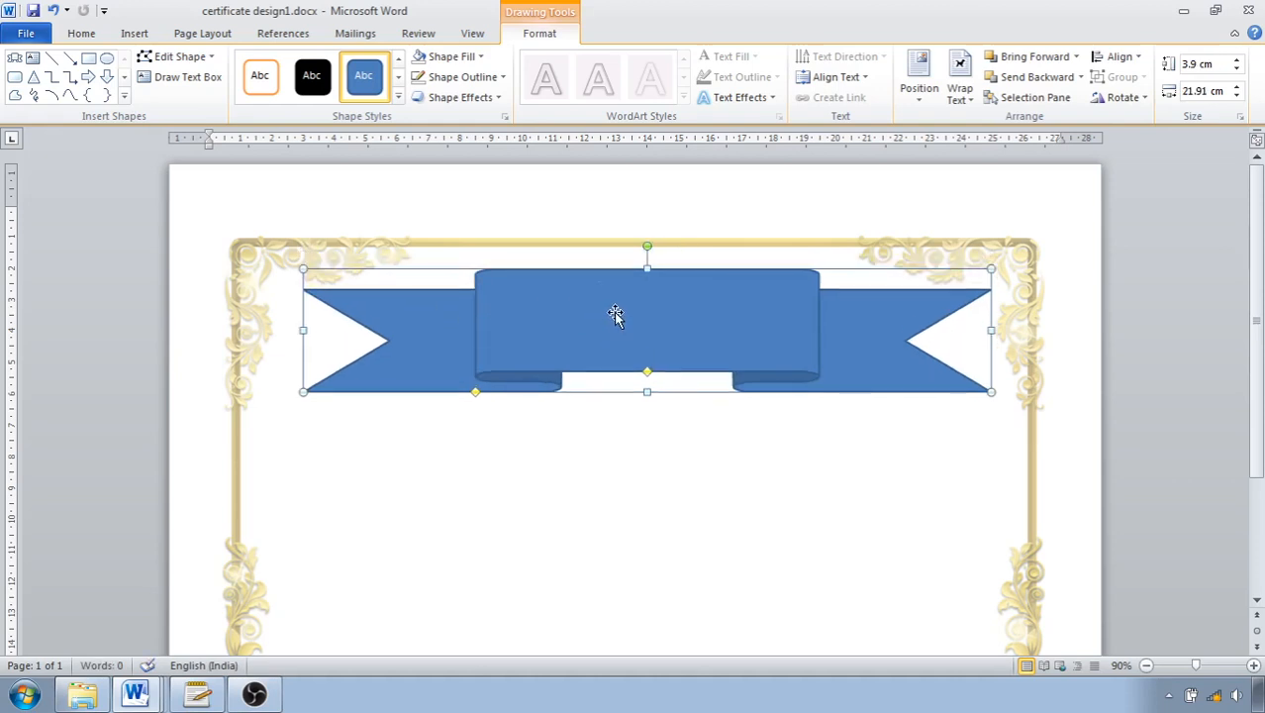
Step: Fill the ribbon banner with a custom light yellow colour at 0% transparency
{"action": "left_click", "coordinate": [398, 96]}
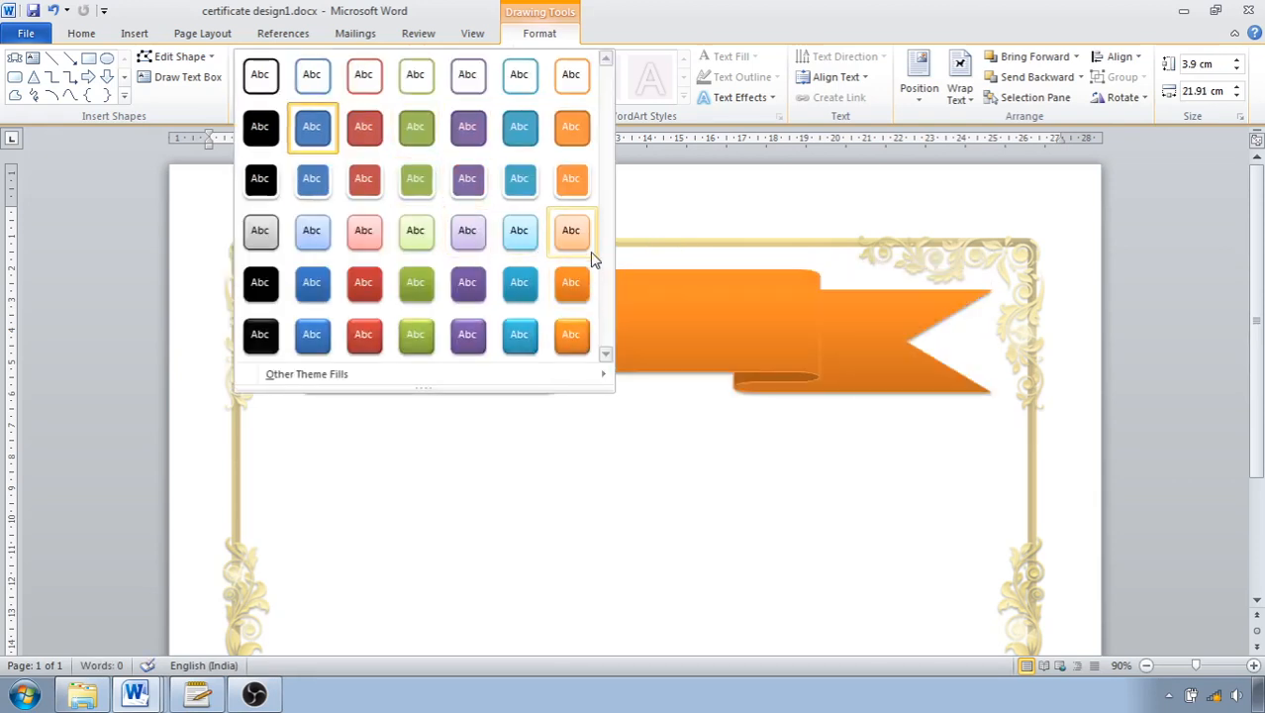
{"action": "left_click", "coordinate": [629, 200]}
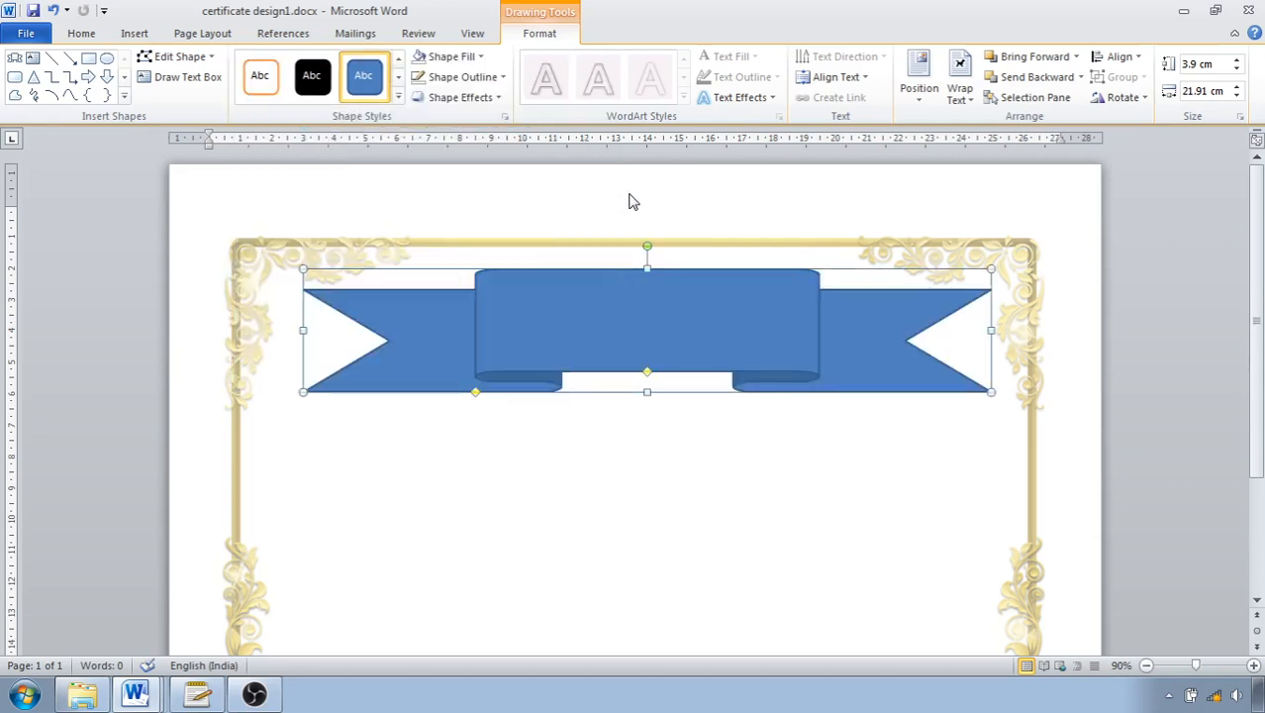
{"action": "left_click", "coordinate": [478, 57]}
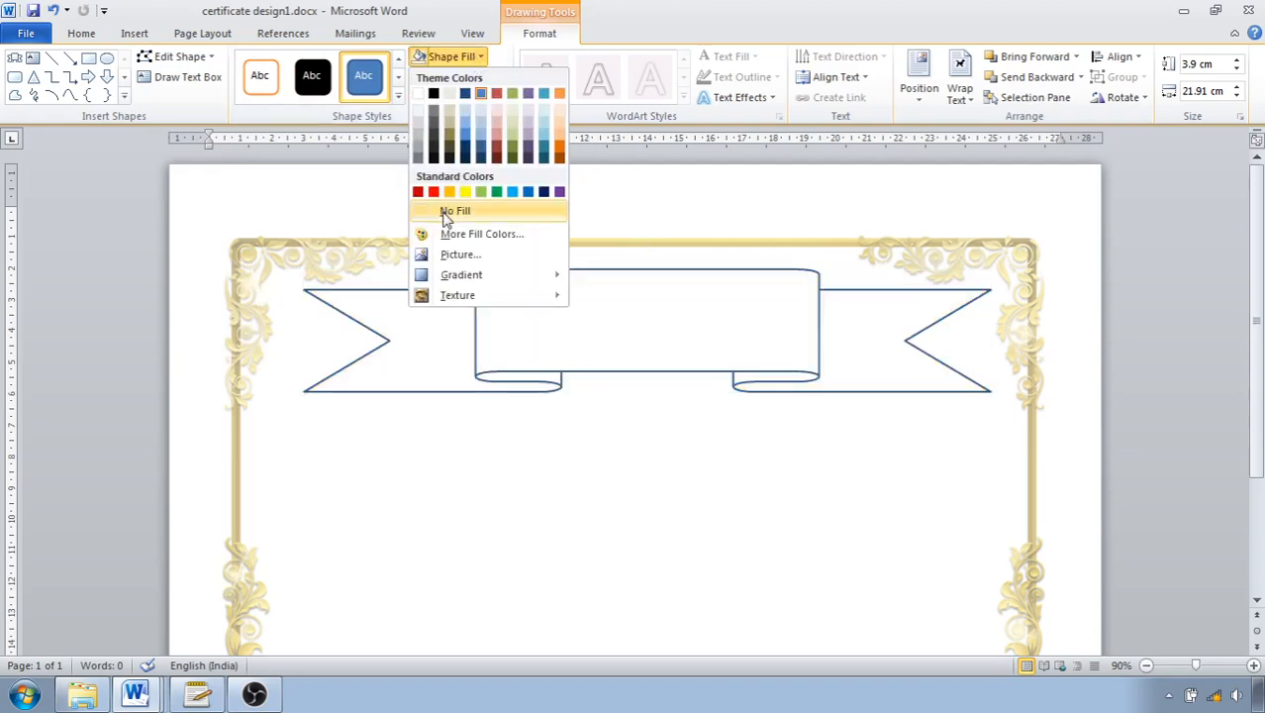
{"action": "left_click", "coordinate": [458, 234]}
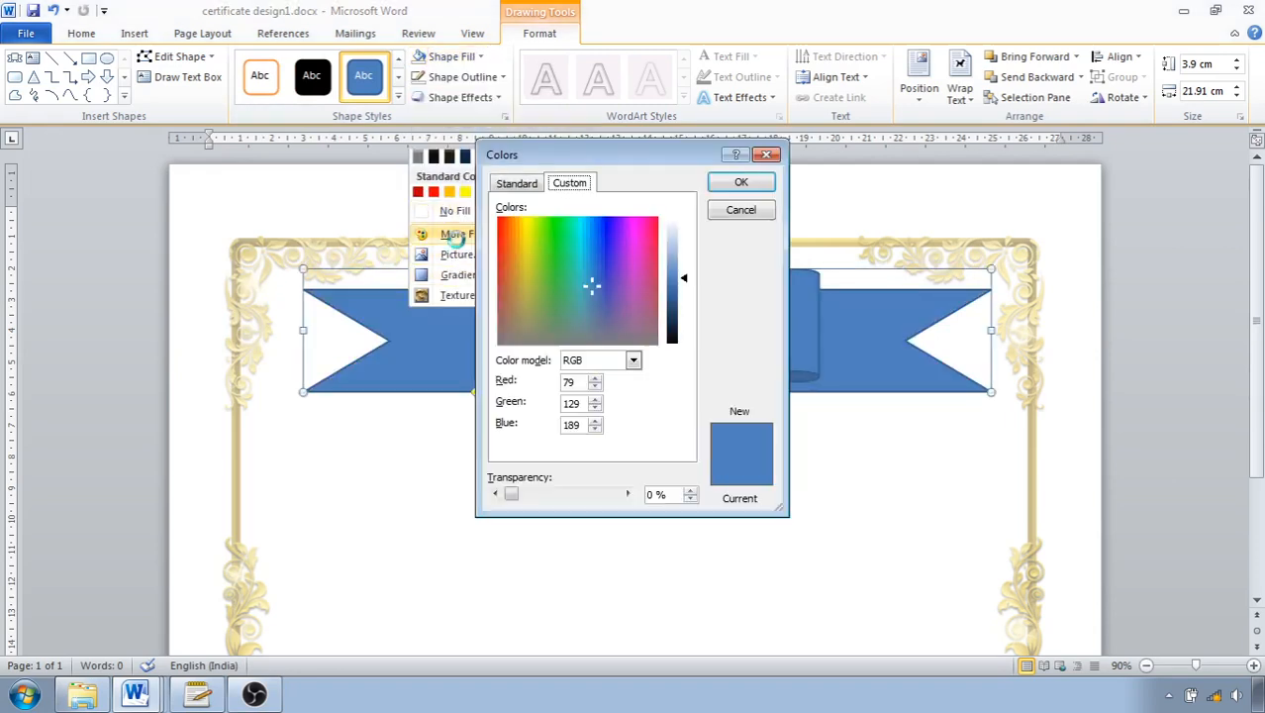
{"action": "left_click_drag", "start_coordinate": [528, 236], "coordinate": [524, 241]}
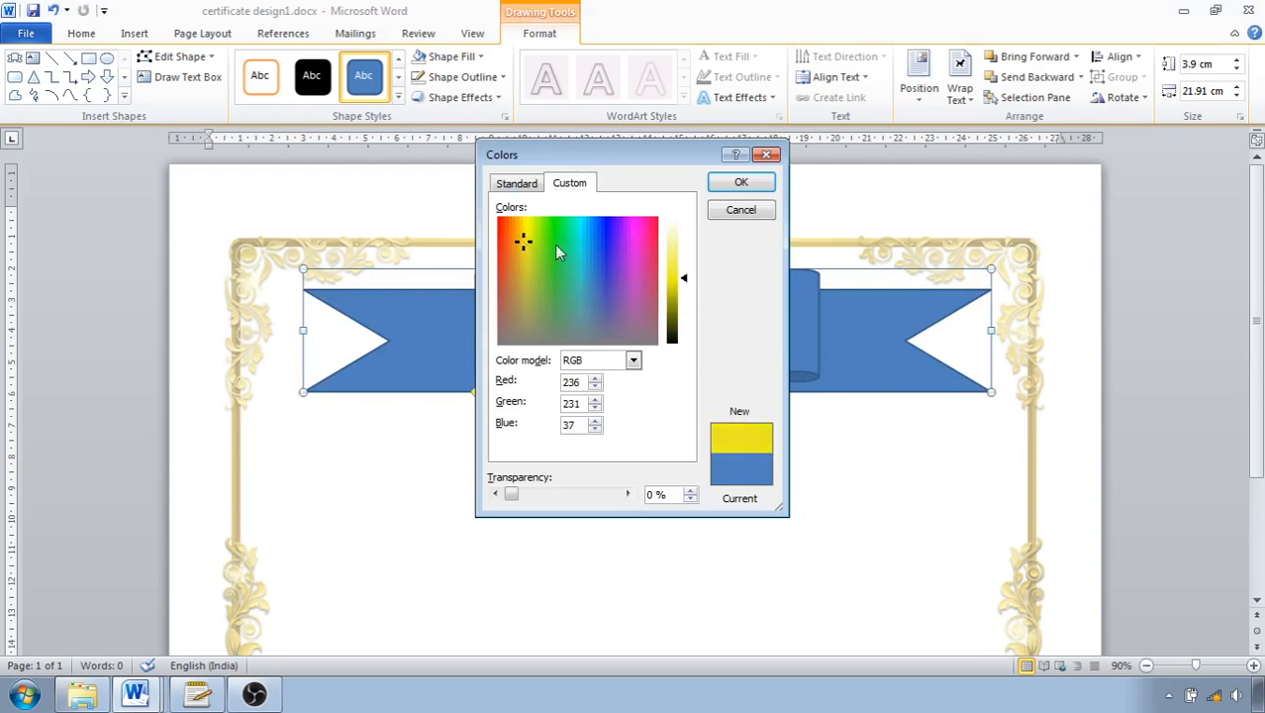
{"action": "left_click_drag", "start_coordinate": [687, 283], "coordinate": [687, 267]}
{"action": "left_click", "coordinate": [727, 188]}
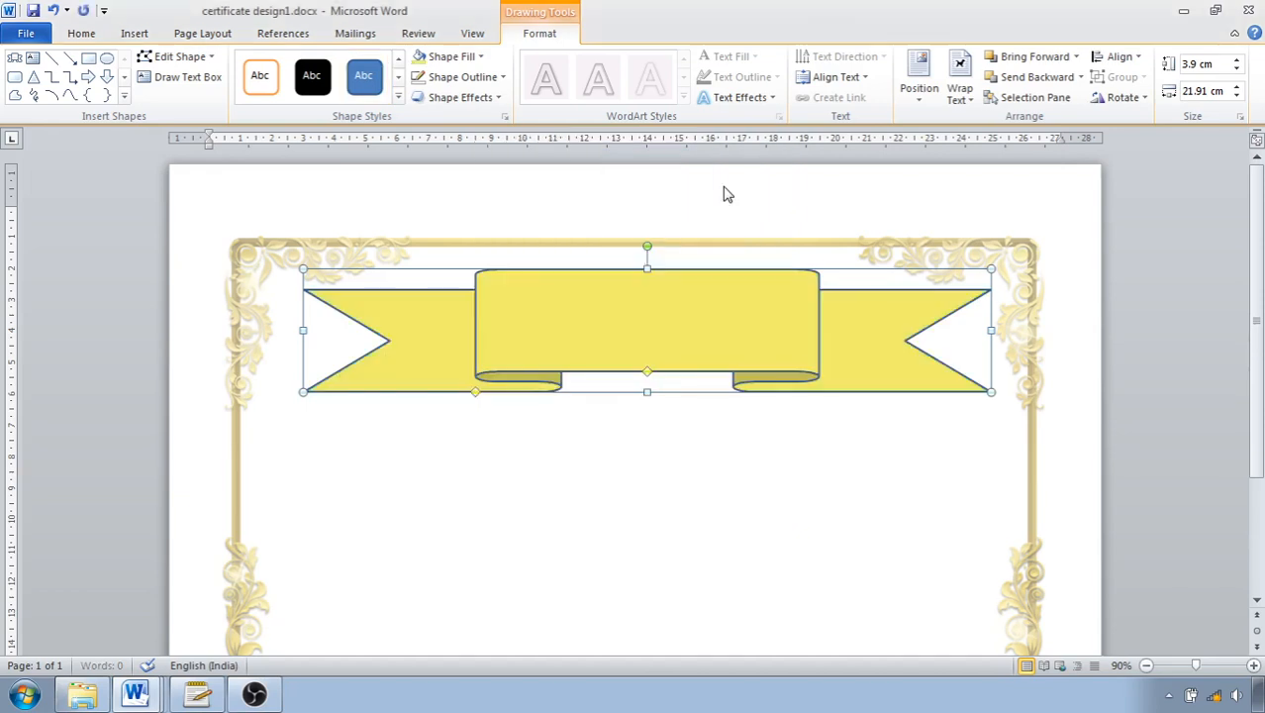
Step: Change the ribbon banner's outline to a darker tan theme colour
{"action": "left_click", "coordinate": [479, 80]}
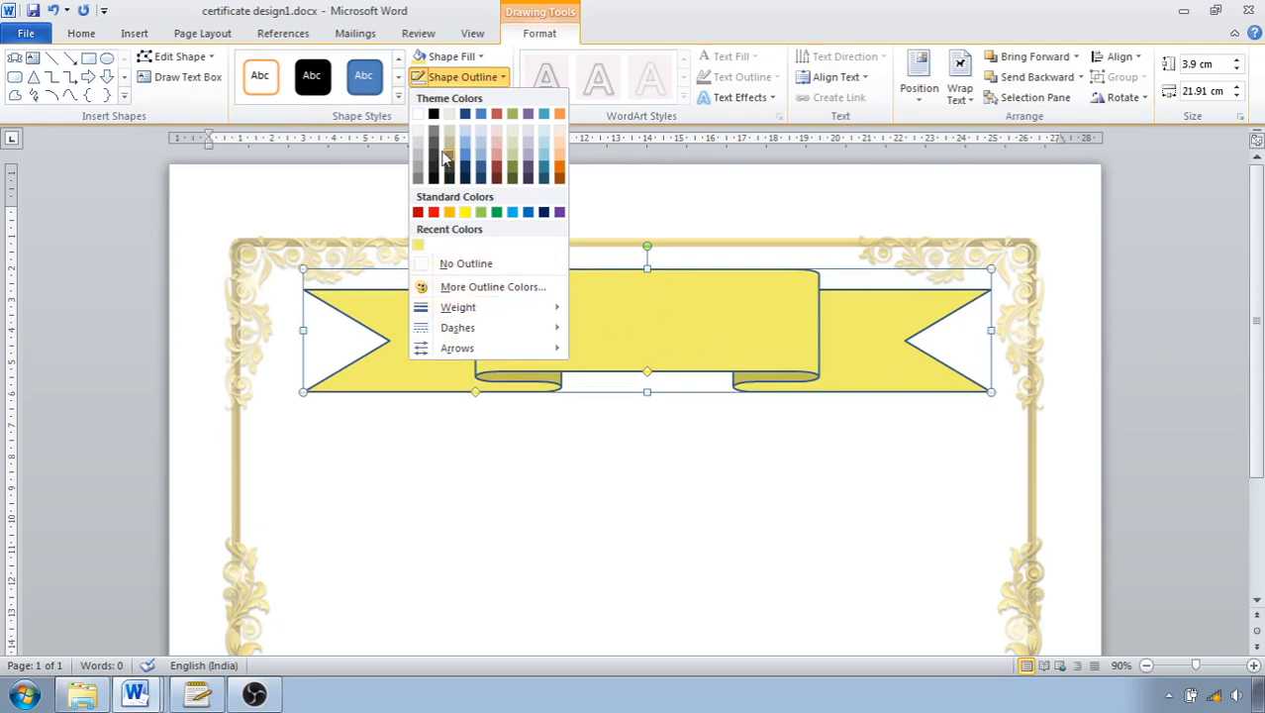
{"action": "left_click", "coordinate": [418, 245]}
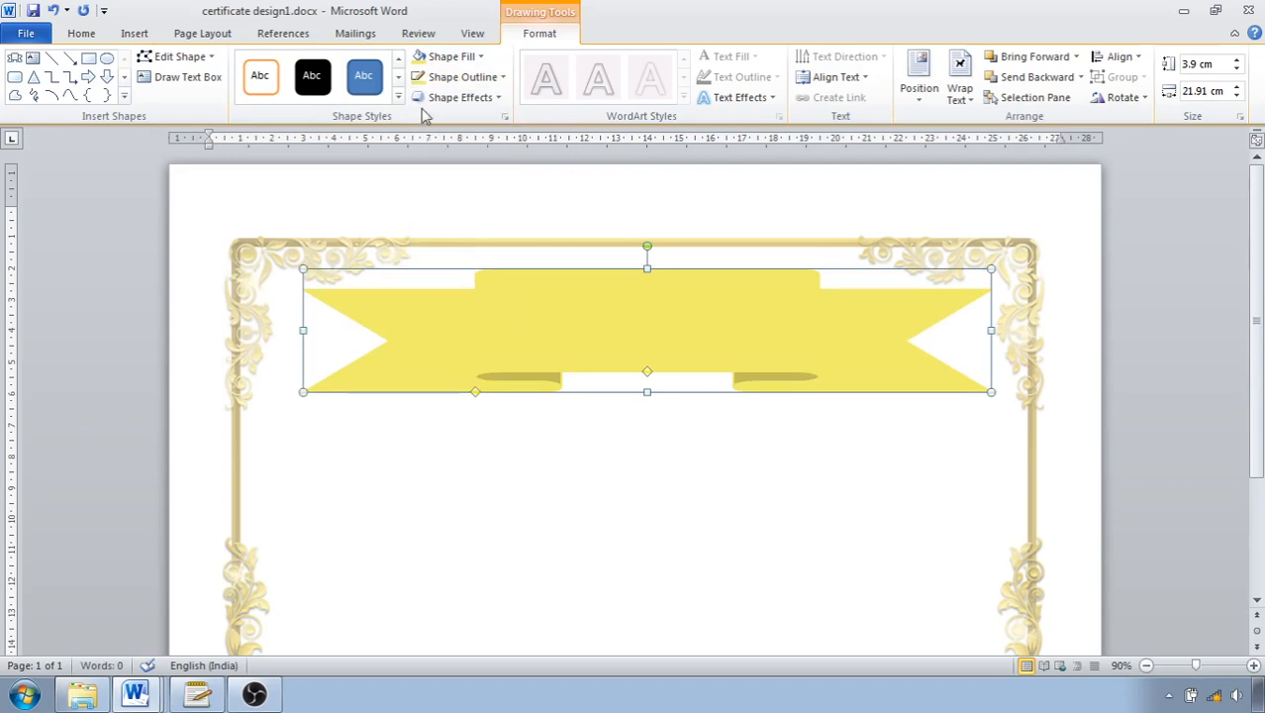
{"action": "left_click", "coordinate": [493, 99]}
{"action": "left_click", "coordinate": [499, 79]}
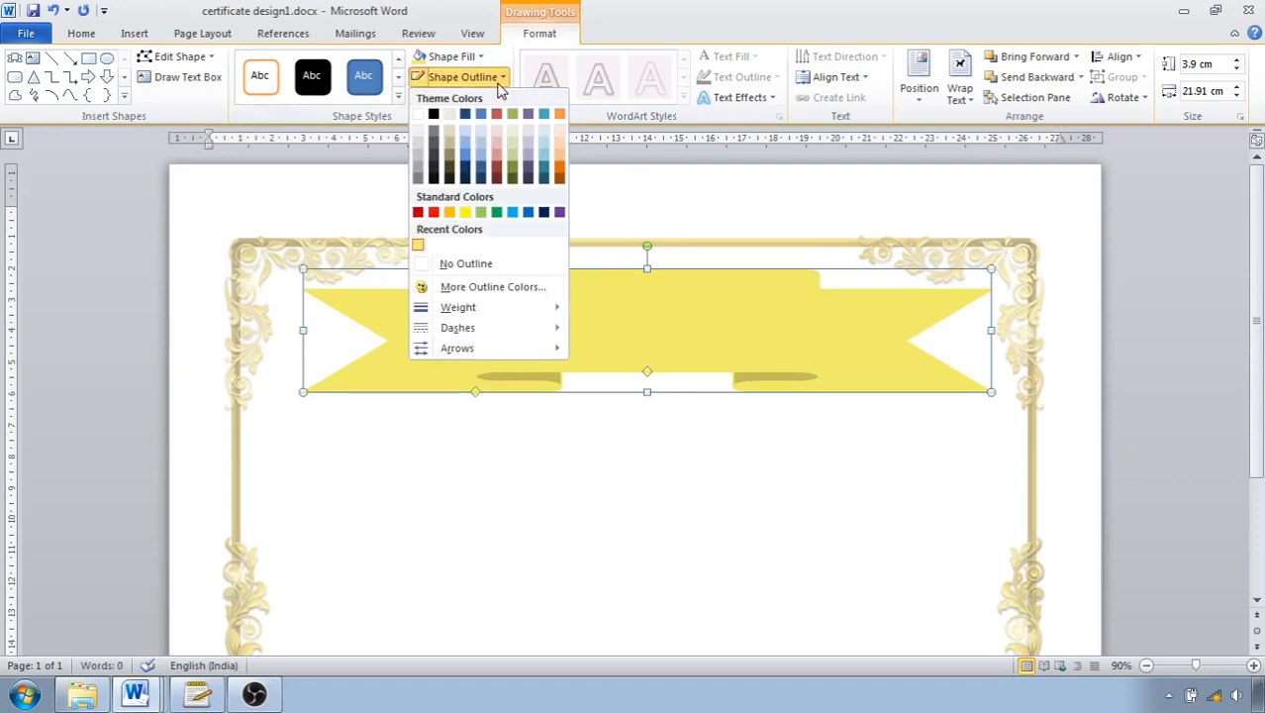
{"action": "left_click", "coordinate": [445, 148]}
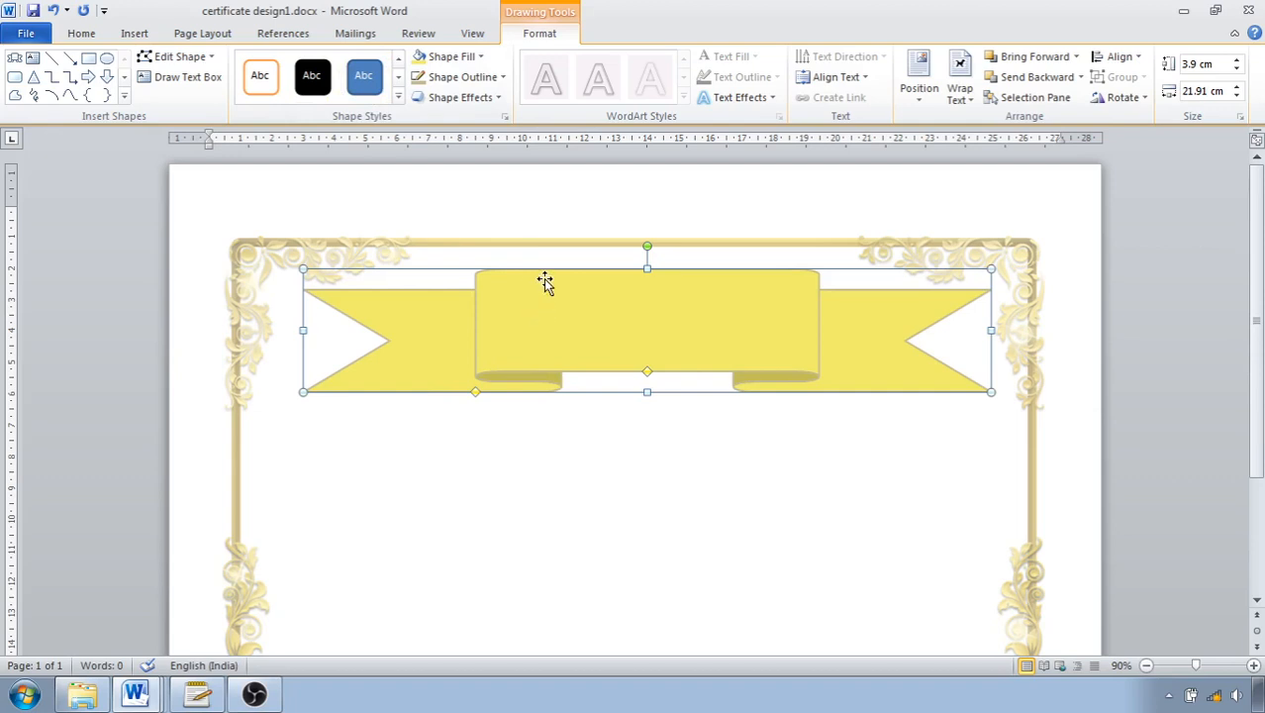
Step: Enter the title "Tech School" inside the centre of the ribbon banner
{"action": "left_click", "coordinate": [609, 342]}
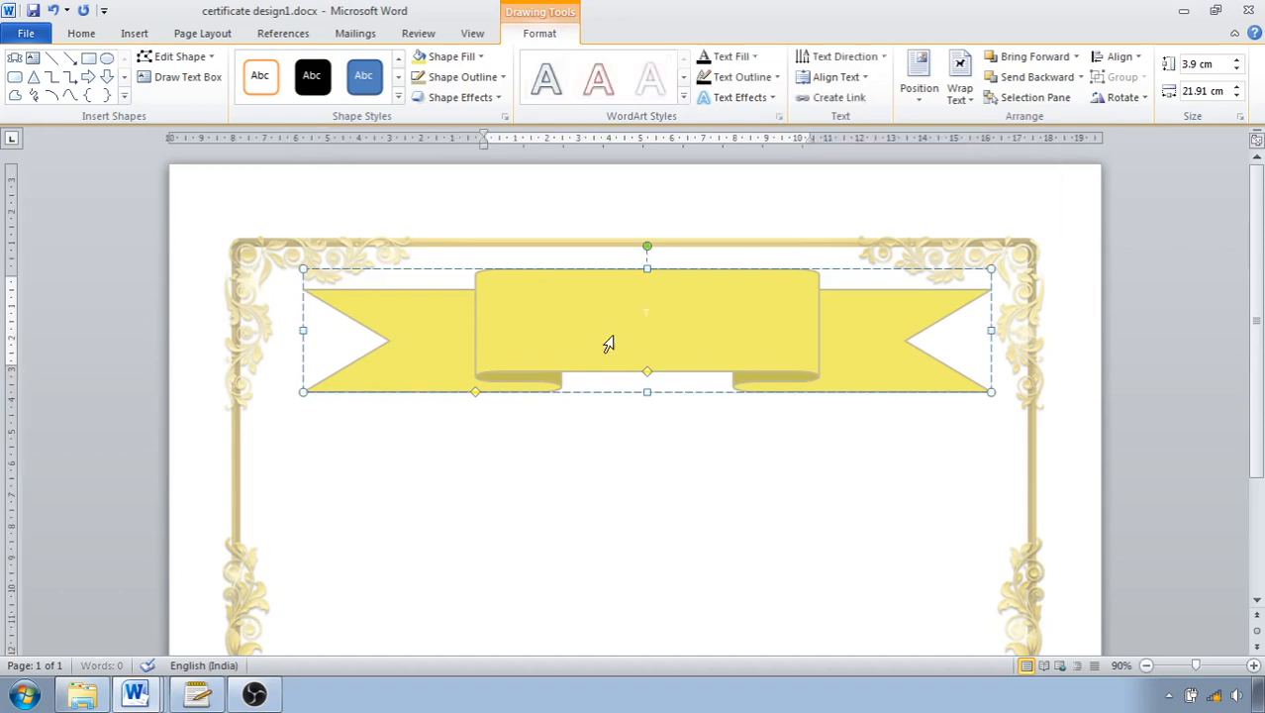
{"action": "type", "text": "Tech"}
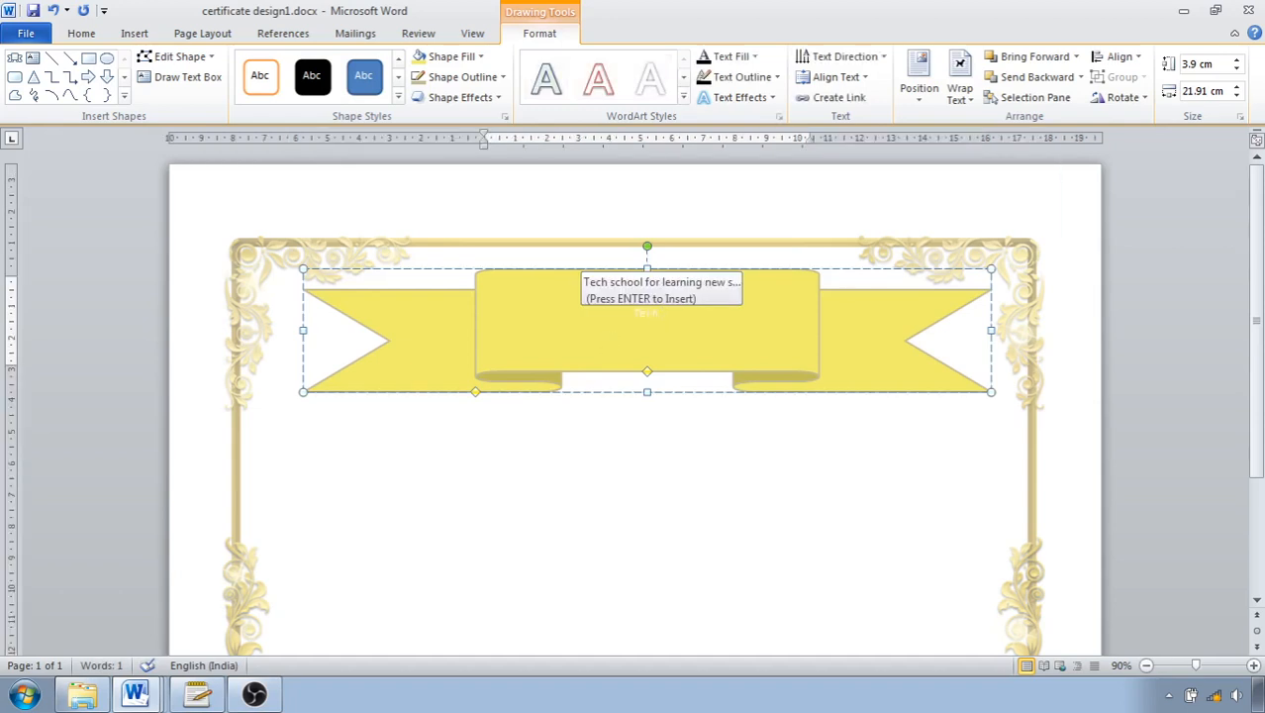
{"action": "type", "text": " School"}
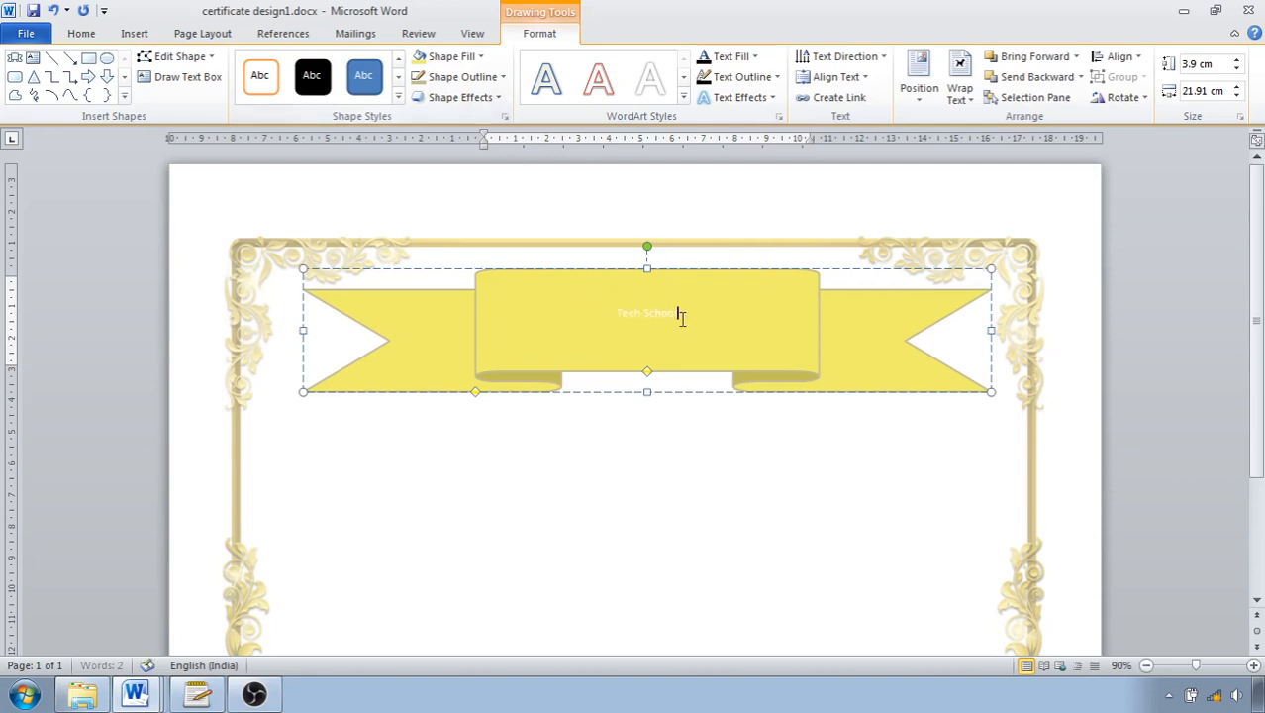
Step: Colour the ribbon title black and convert it to uppercase
{"action": "left_click_drag", "start_coordinate": [681, 314], "coordinate": [616, 315]}
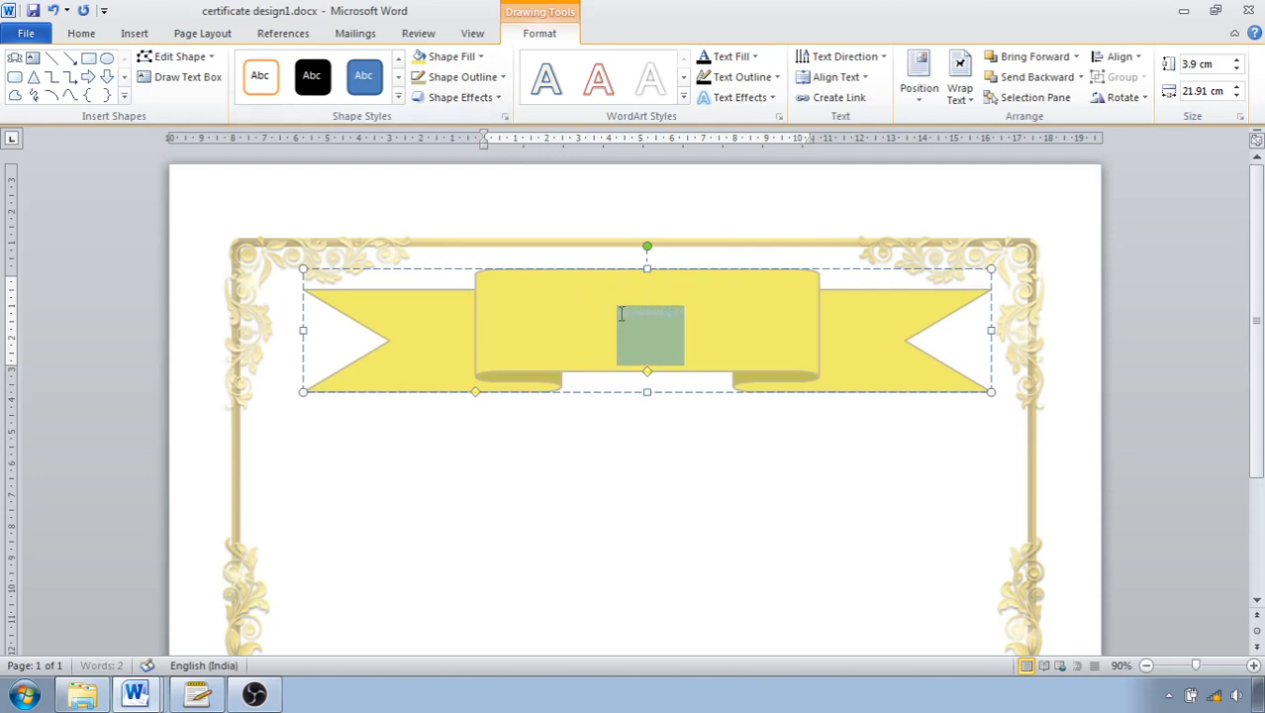
{"action": "left_click", "coordinate": [82, 33]}
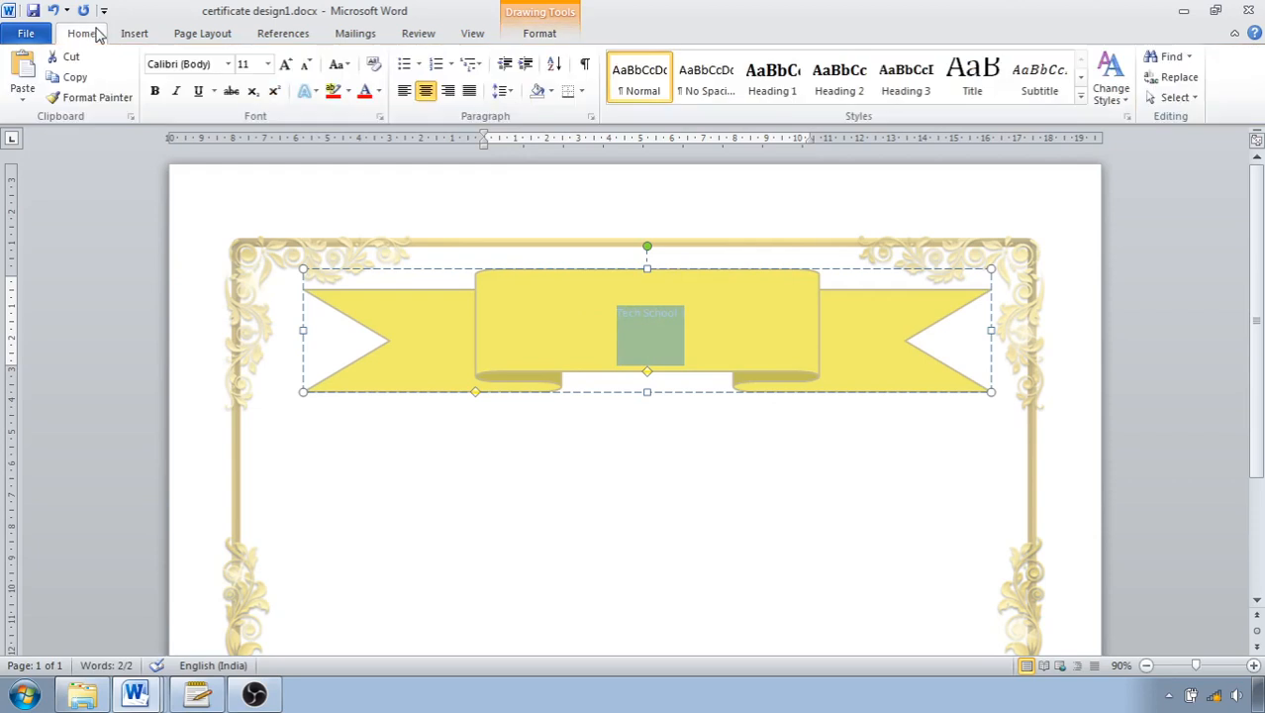
{"action": "left_click", "coordinate": [377, 91]}
{"action": "left_click", "coordinate": [380, 150]}
{"action": "left_click", "coordinate": [338, 65]}
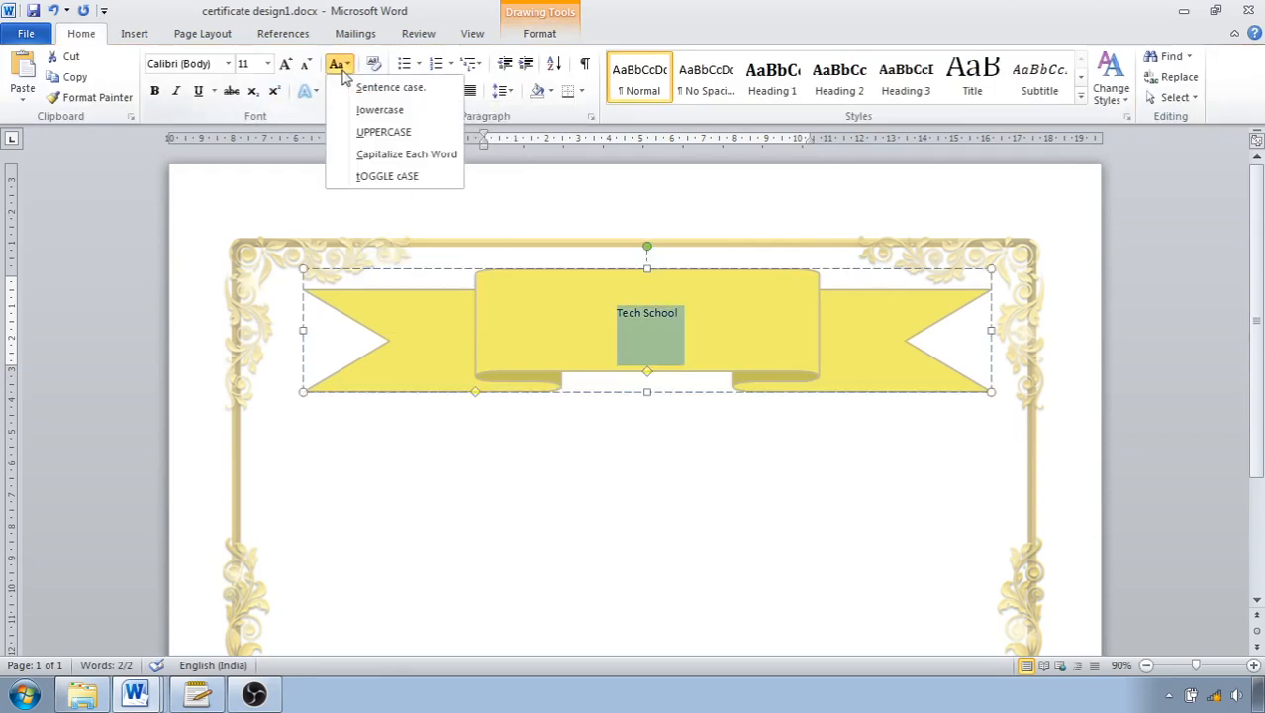
{"action": "left_click", "coordinate": [363, 132]}
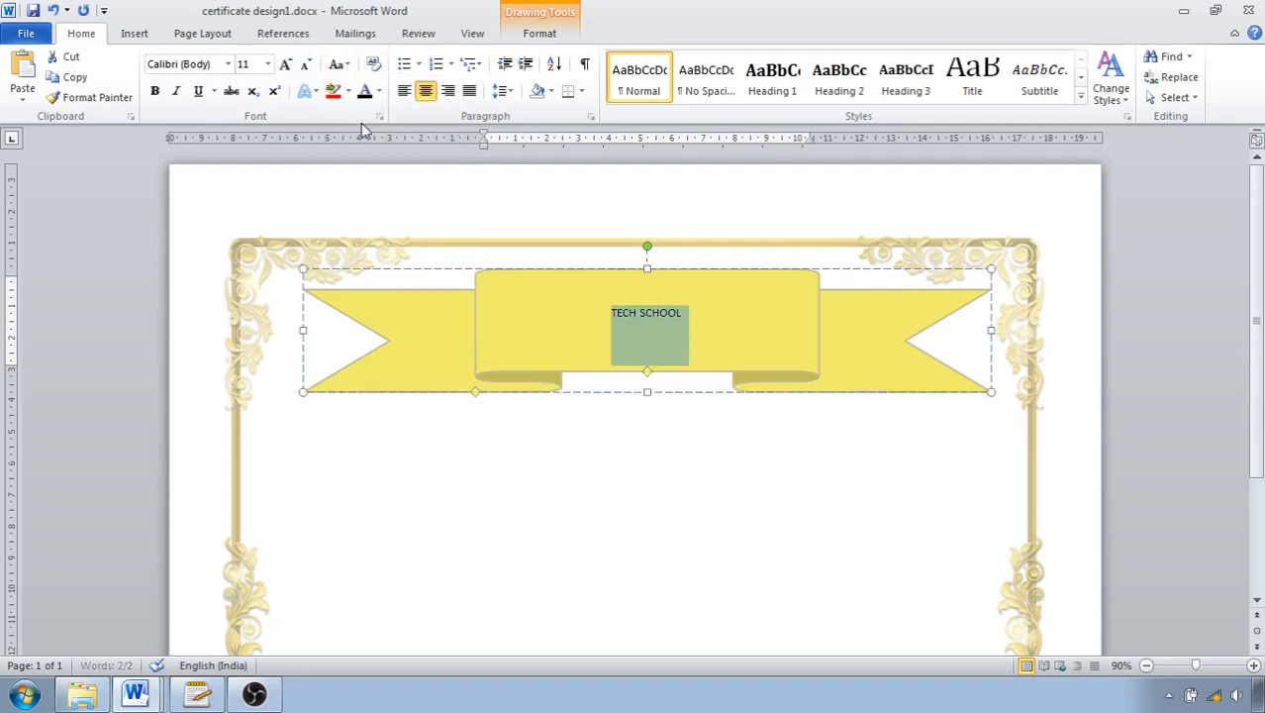
Step: Enlarge the TECH SCHOOL ribbon title to 48 pt and make it bold
{"action": "left_click", "coordinate": [284, 65]}
{"action": "left_click", "coordinate": [284, 65]}
{"action": "left_click", "coordinate": [284, 65]}
{"action": "left_click", "coordinate": [284, 66]}
{"action": "left_click", "coordinate": [284, 66]}
{"action": "left_click", "coordinate": [284, 66]}
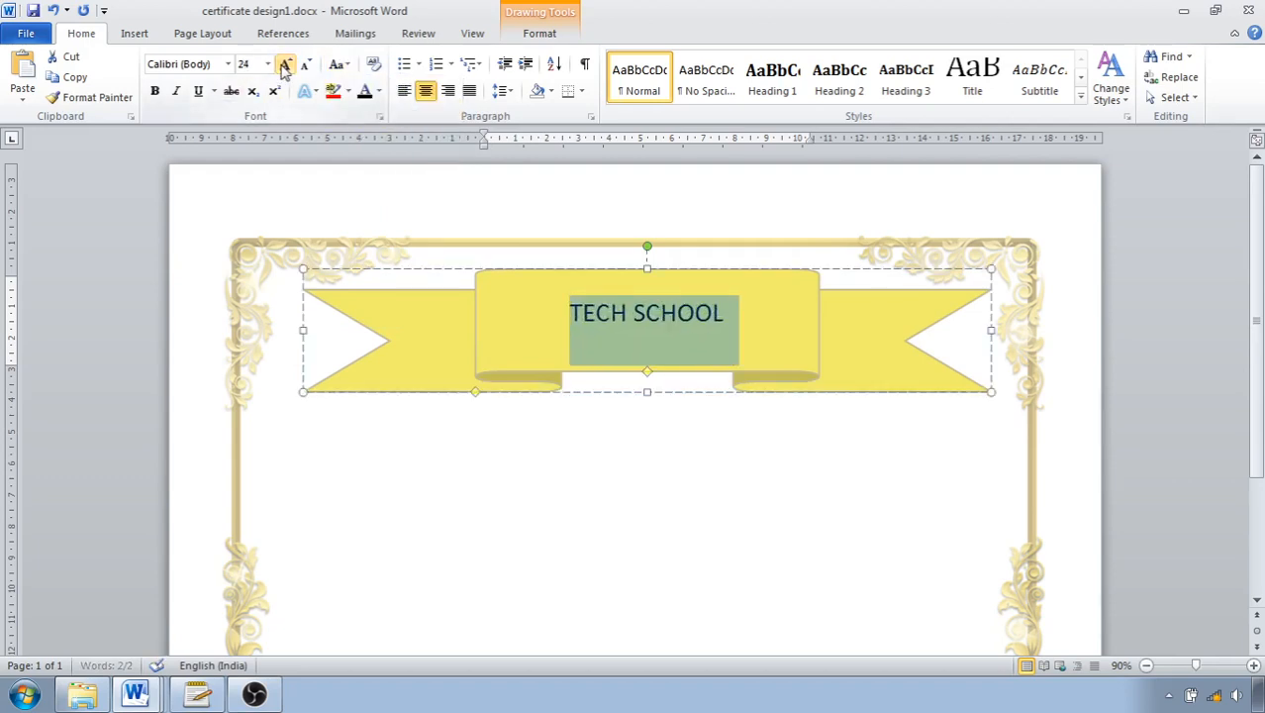
{"action": "left_click", "coordinate": [284, 65]}
{"action": "left_click", "coordinate": [284, 65]}
{"action": "left_click", "coordinate": [284, 66]}
{"action": "left_click", "coordinate": [284, 66]}
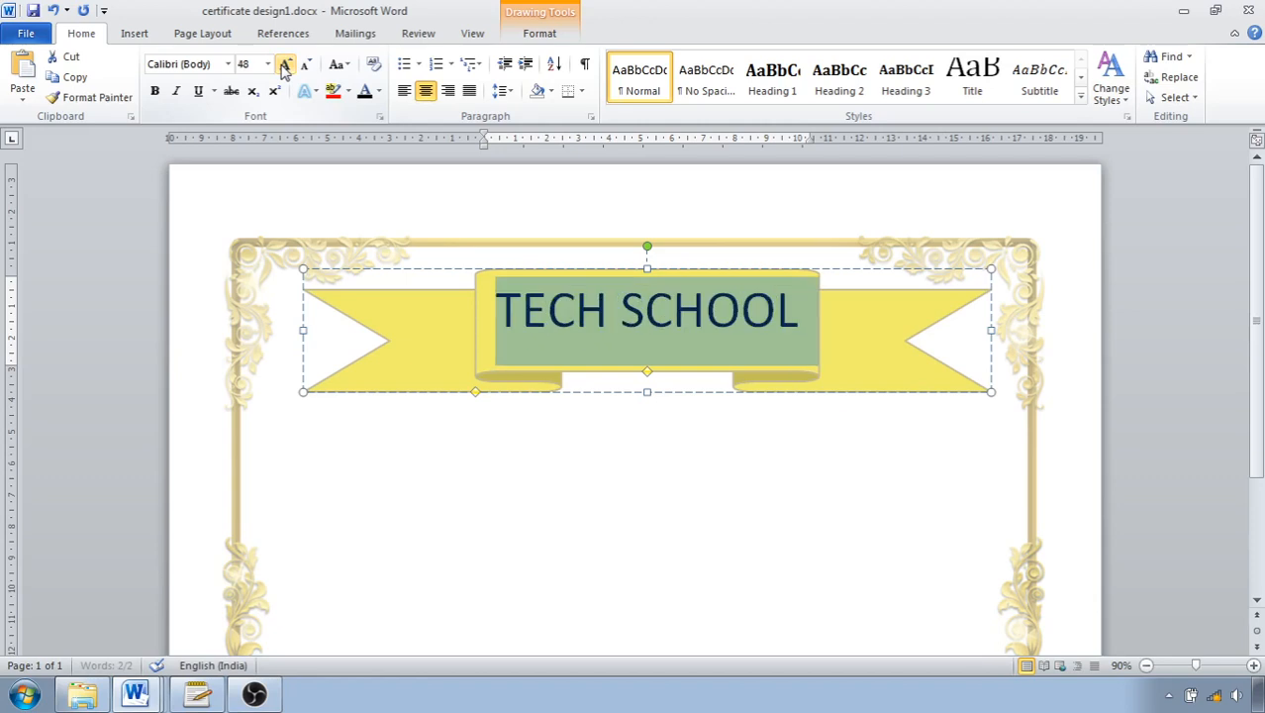
{"action": "left_click", "coordinate": [155, 91]}
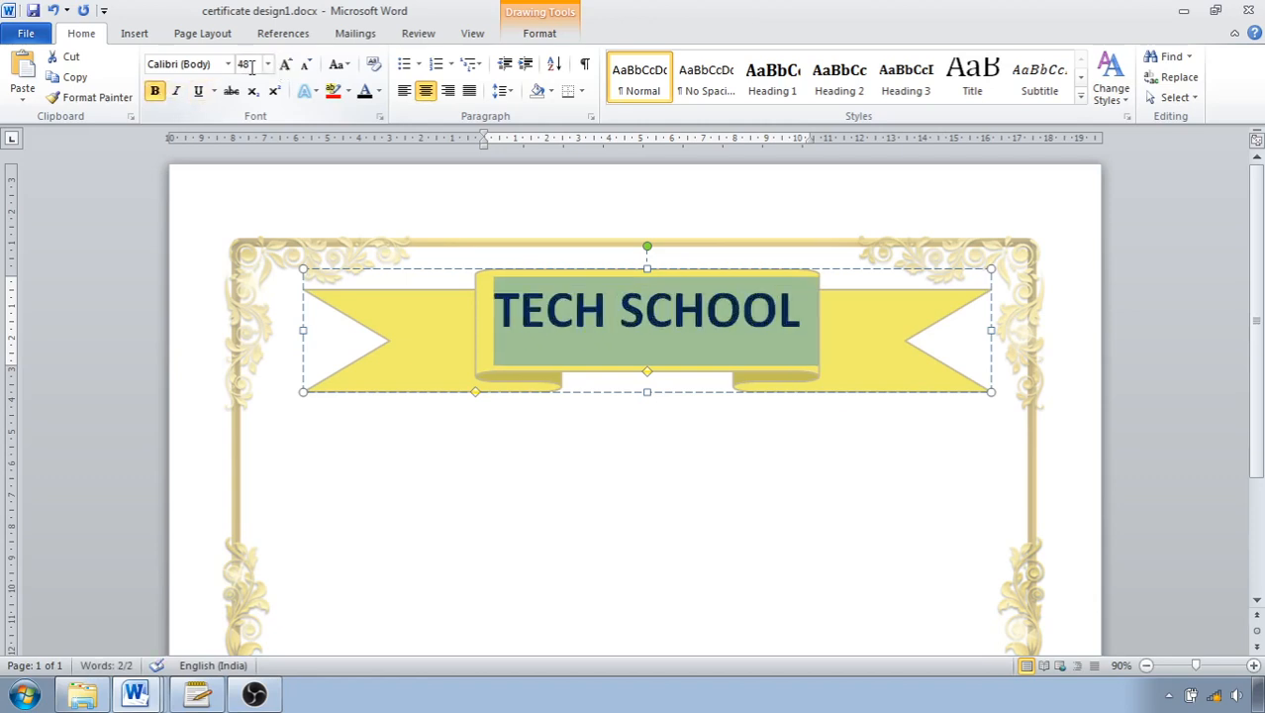
{"action": "left_click", "coordinate": [655, 452]}
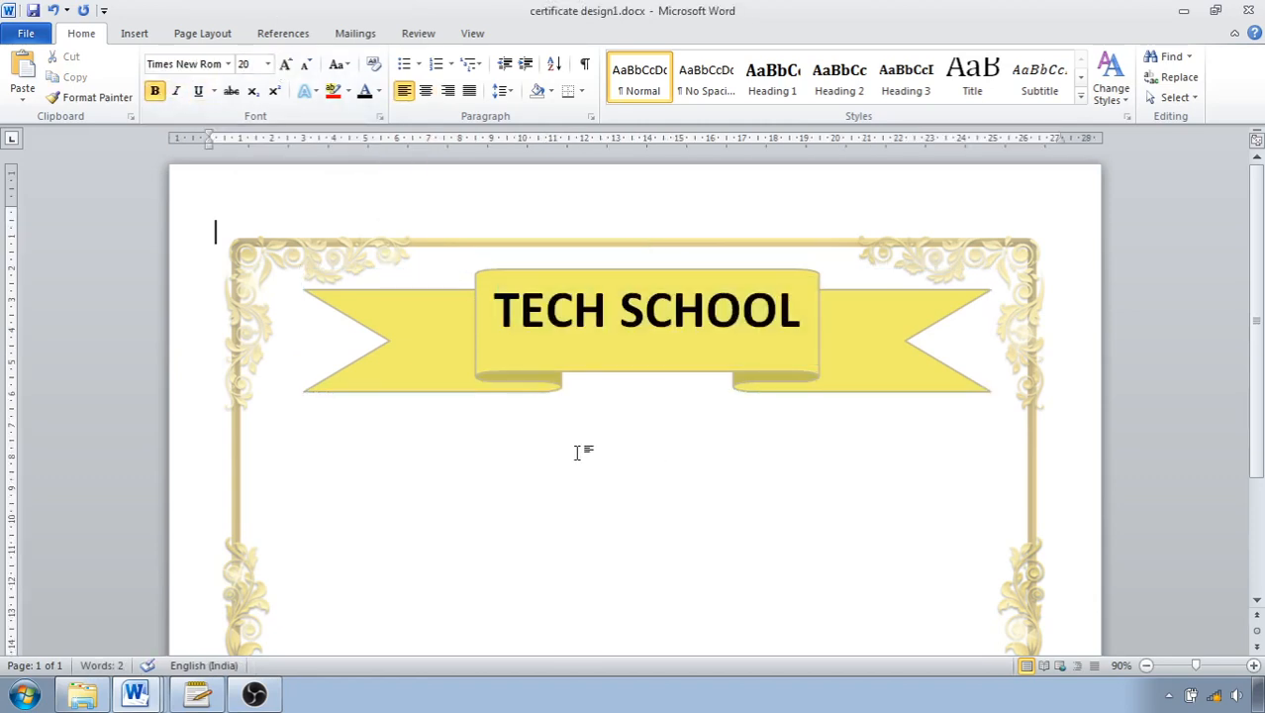
Step: Add the heading "Certificate" on the page below the ribbon banner
{"action": "left_click", "coordinate": [517, 453]}
{"action": "type", "text": "Cer"}
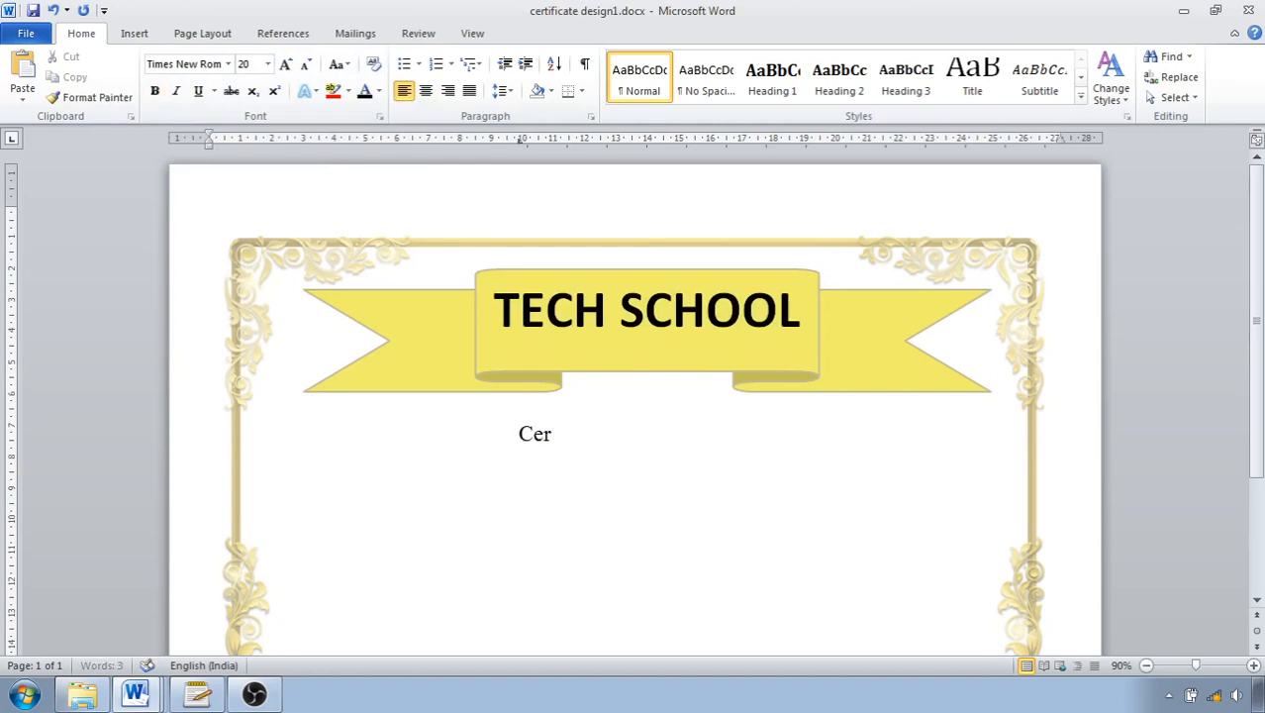
{"action": "type", "text": "tificate"}
Step: Format the Certificate heading in Brush Script MT at 72 pt
{"action": "left_click_drag", "start_coordinate": [518, 443], "coordinate": [616, 452]}
{"action": "left_click", "coordinate": [228, 64]}
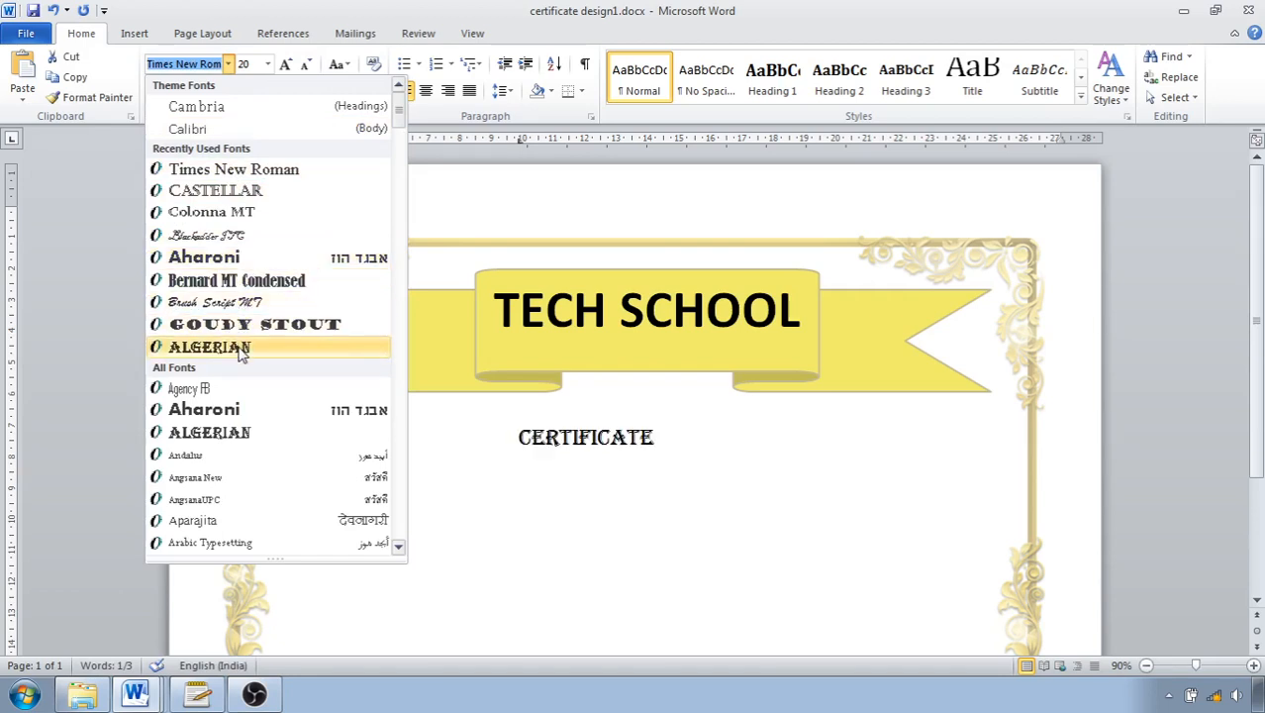
{"action": "left_click", "coordinate": [253, 313]}
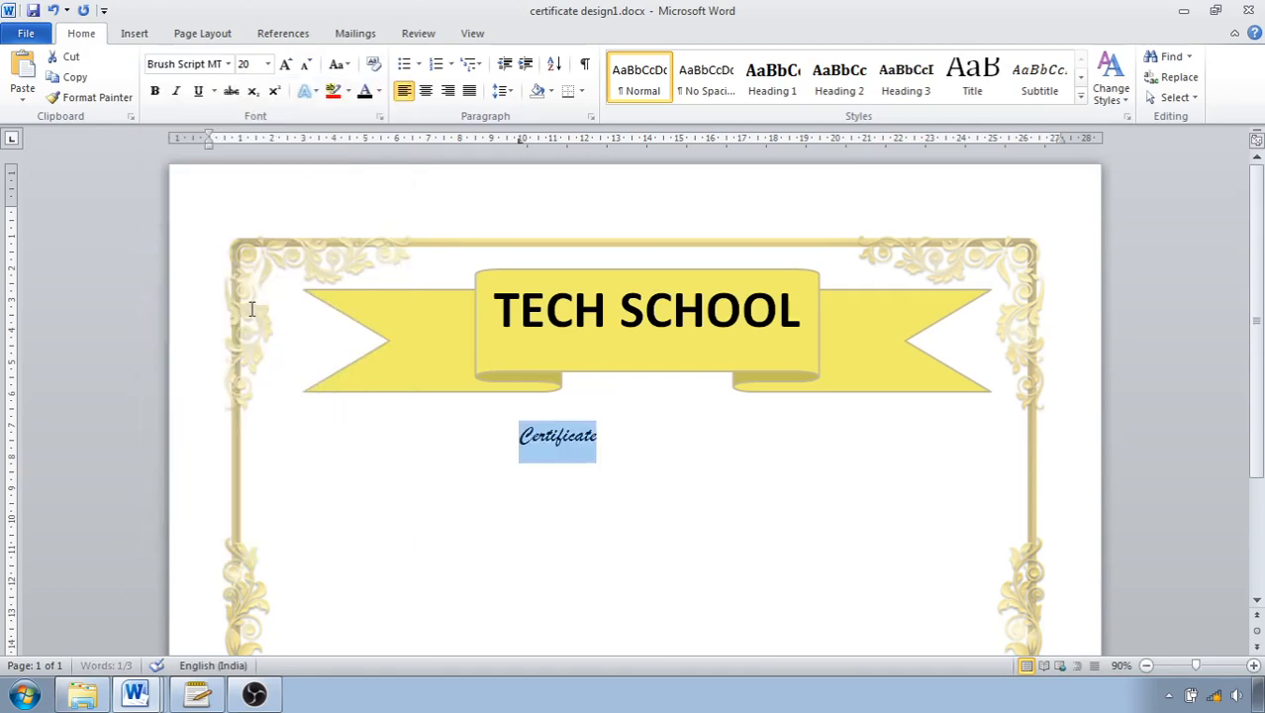
{"action": "left_click", "coordinate": [287, 66]}
{"action": "left_click", "coordinate": [285, 64]}
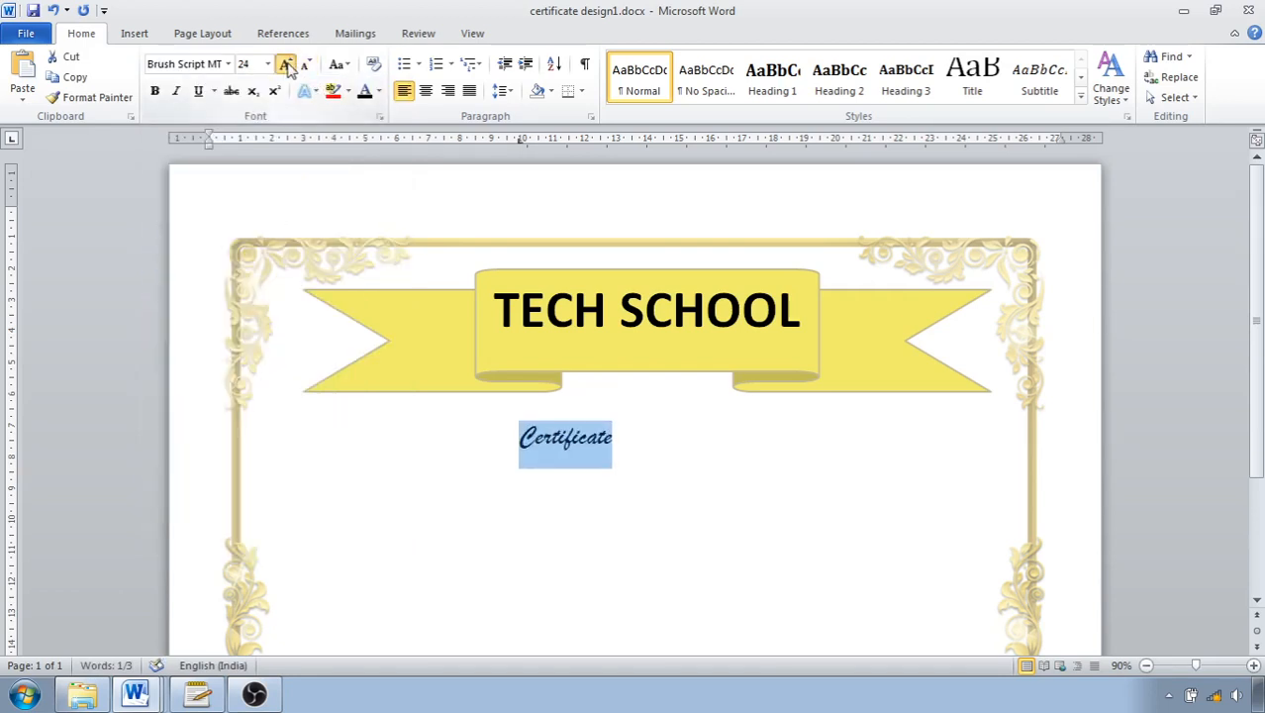
{"action": "left_click", "coordinate": [285, 64]}
{"action": "left_click", "coordinate": [285, 64]}
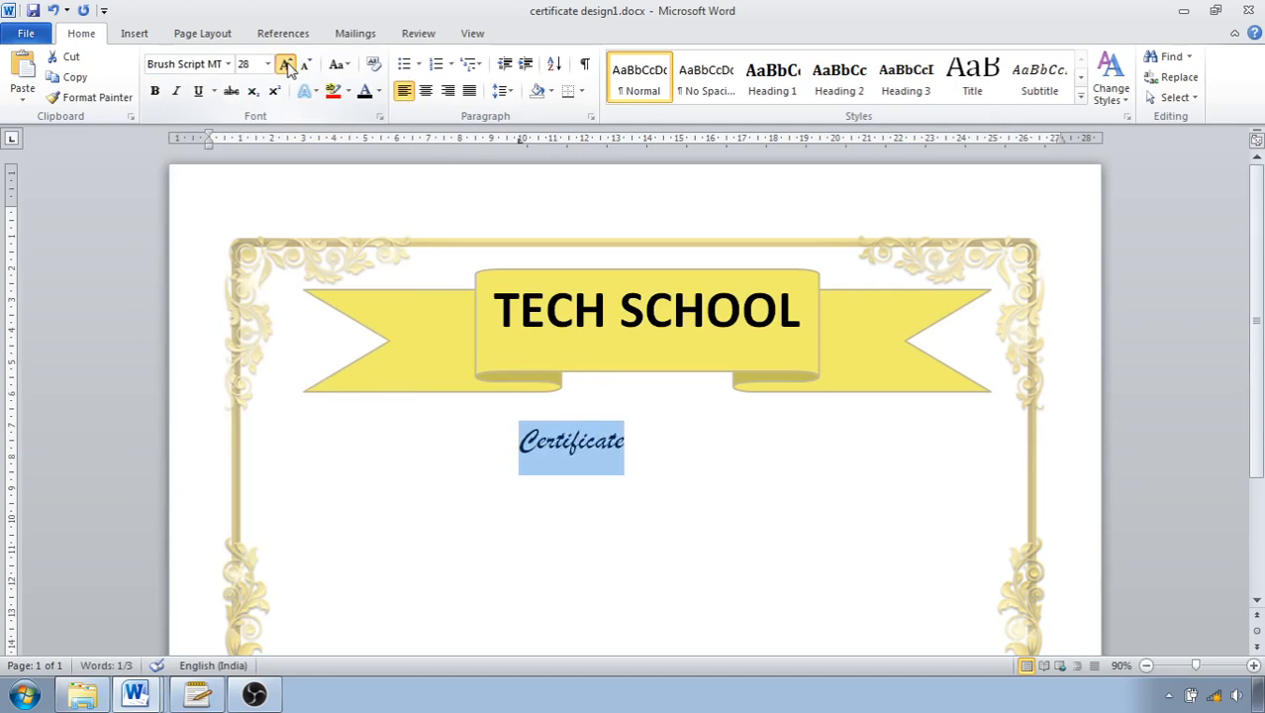
{"action": "left_click", "coordinate": [285, 64]}
{"action": "left_click", "coordinate": [285, 65]}
{"action": "left_click", "coordinate": [285, 64]}
{"action": "left_click", "coordinate": [285, 65]}
{"action": "left_click", "coordinate": [304, 65]}
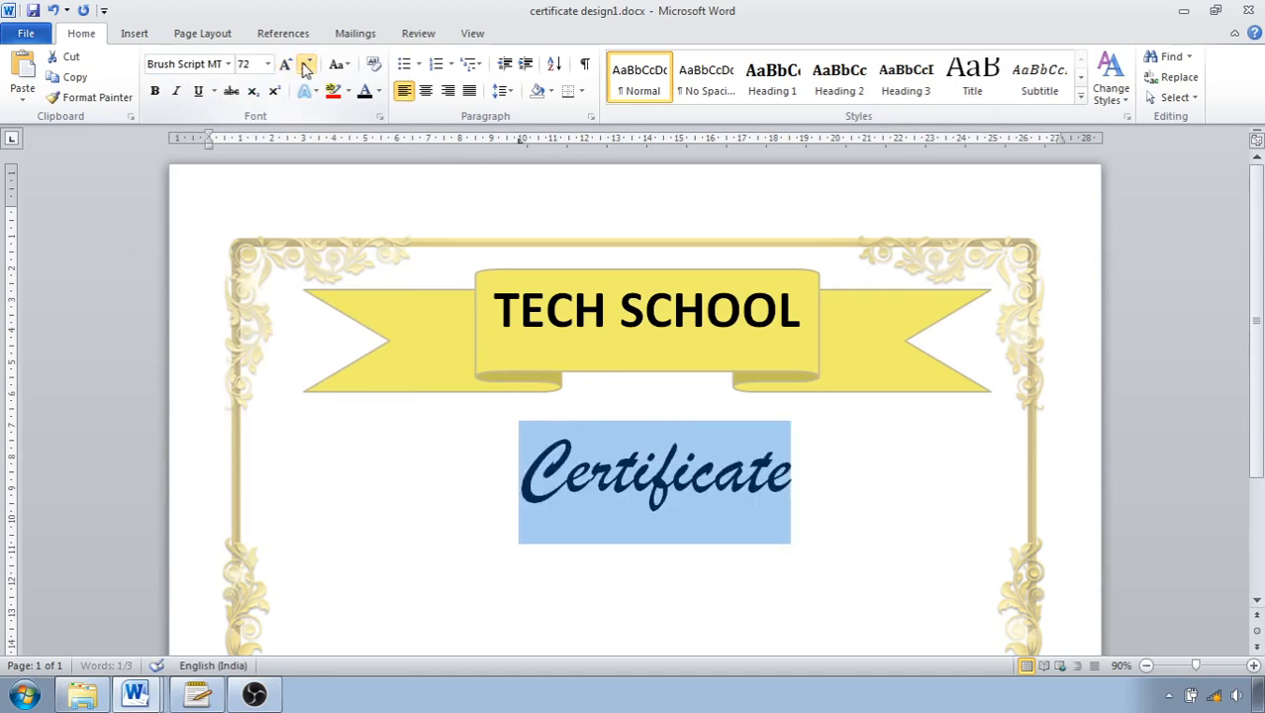
{"action": "left_click", "coordinate": [303, 64]}
{"action": "left_click", "coordinate": [304, 64]}
{"action": "left_click", "coordinate": [286, 65]}
{"action": "left_click", "coordinate": [286, 64]}
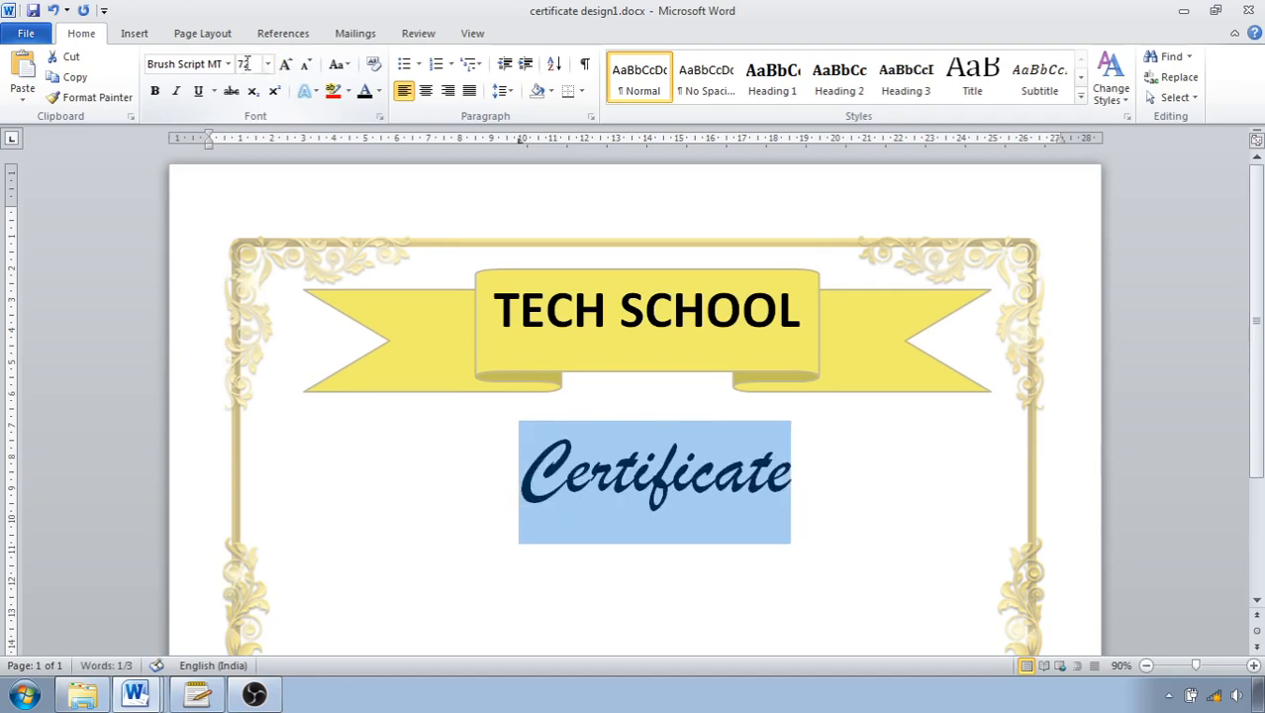
Step: Change the Certificate heading's font to Castellar and reduce its size to 36 pt
{"action": "left_click", "coordinate": [227, 63]}
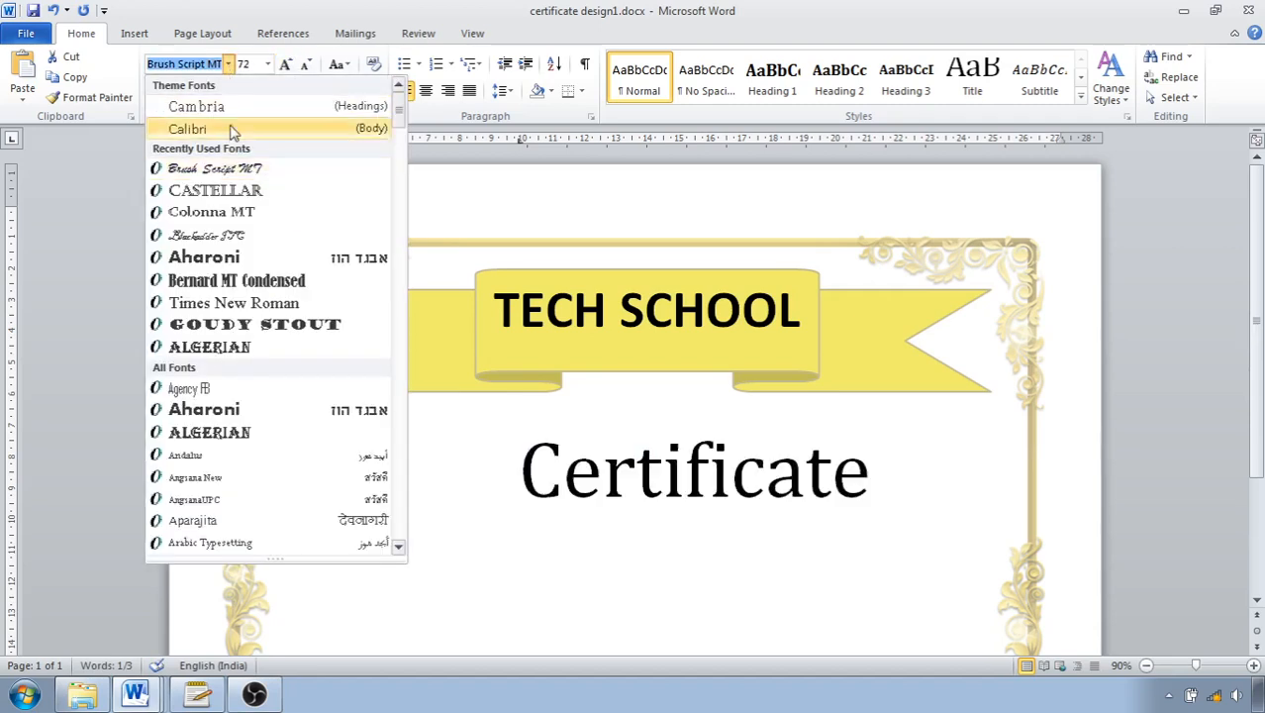
{"action": "left_click", "coordinate": [233, 189]}
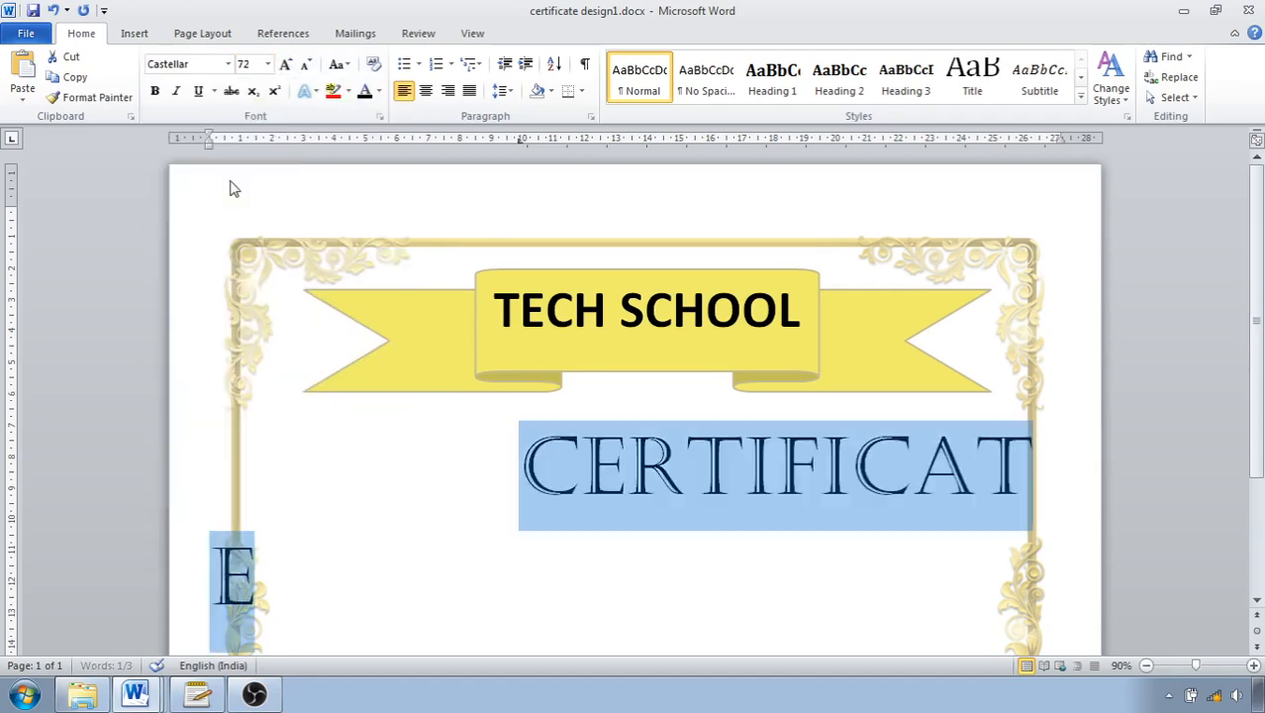
{"action": "left_click", "coordinate": [306, 64]}
{"action": "left_click", "coordinate": [306, 64]}
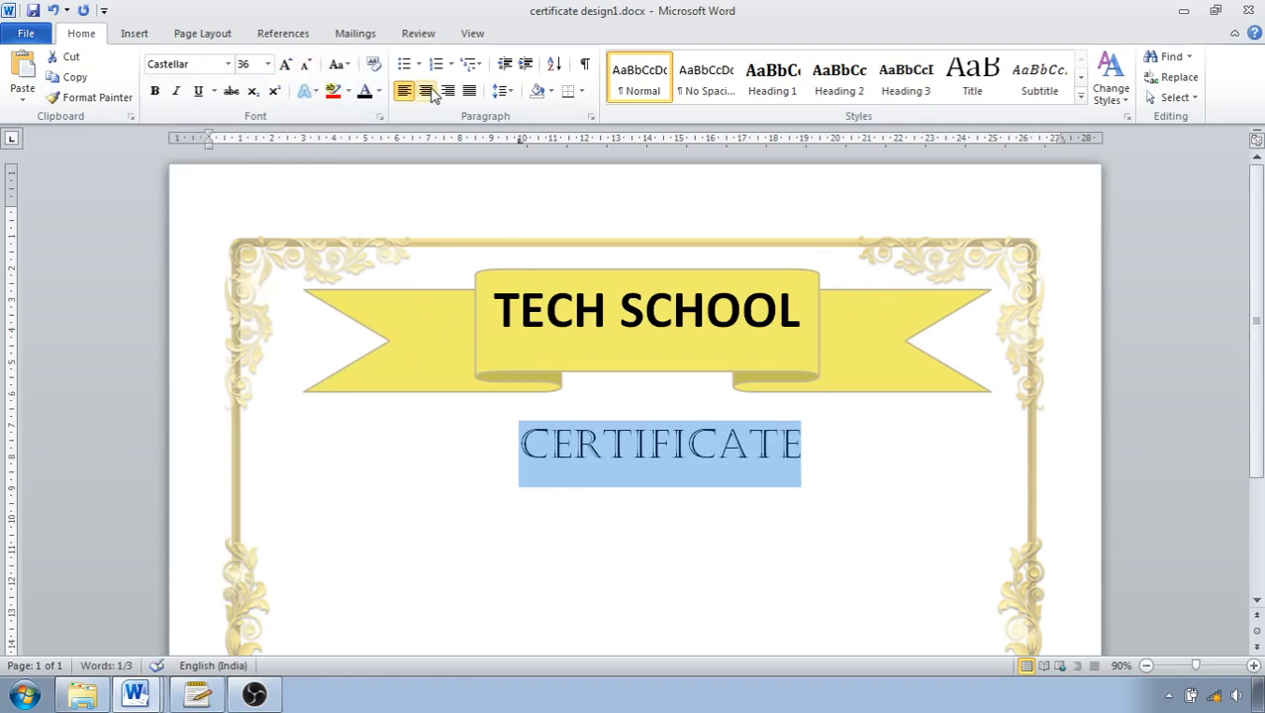
Step: Centre the Certificate heading on the page and make it bold
{"action": "left_click", "coordinate": [425, 90]}
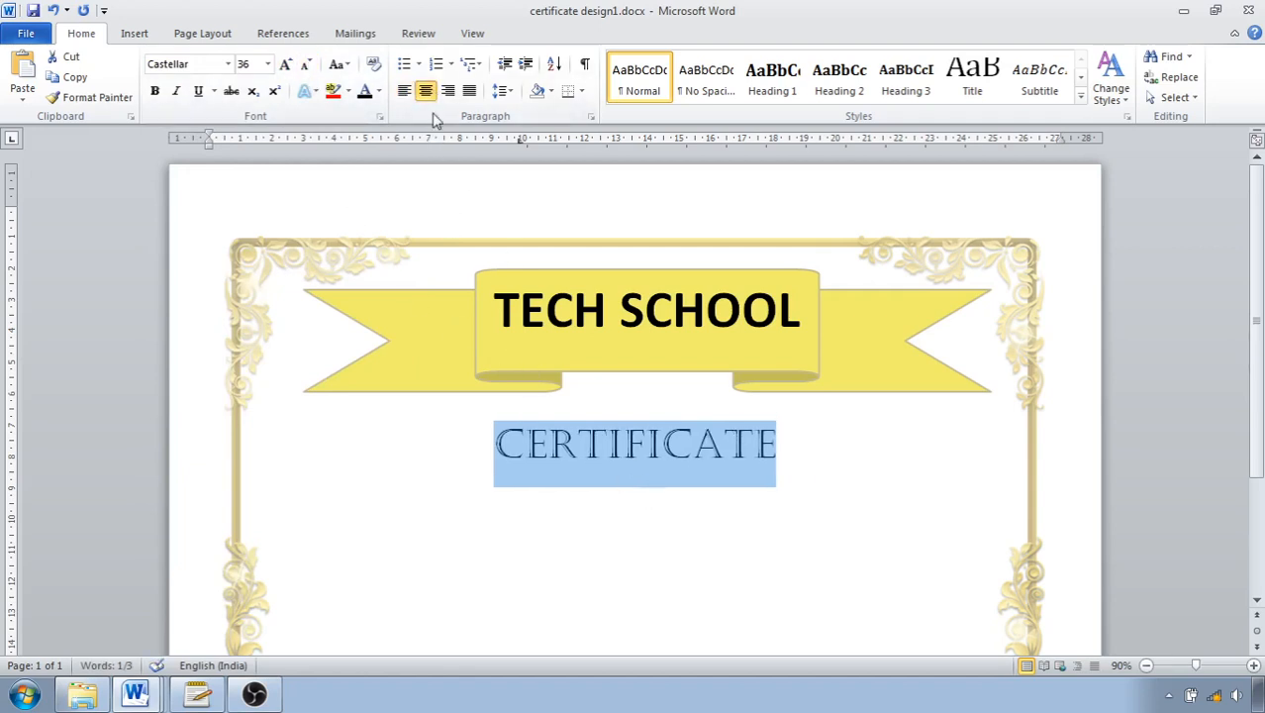
{"action": "left_click", "coordinate": [154, 90]}
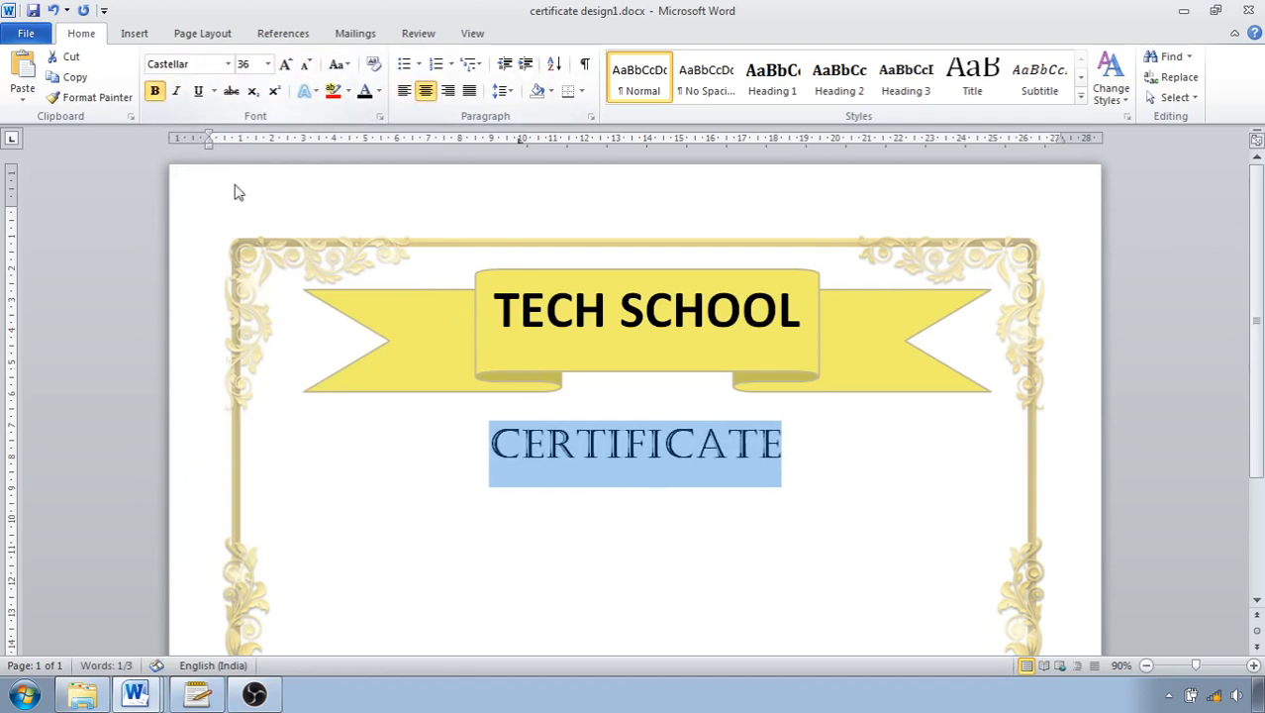
{"action": "left_click", "coordinate": [471, 455]}
Step: Draw a five-point star about 2.2 cm wide and 1.5 cm high just before the Certificate heading
{"action": "left_click", "coordinate": [143, 34]}
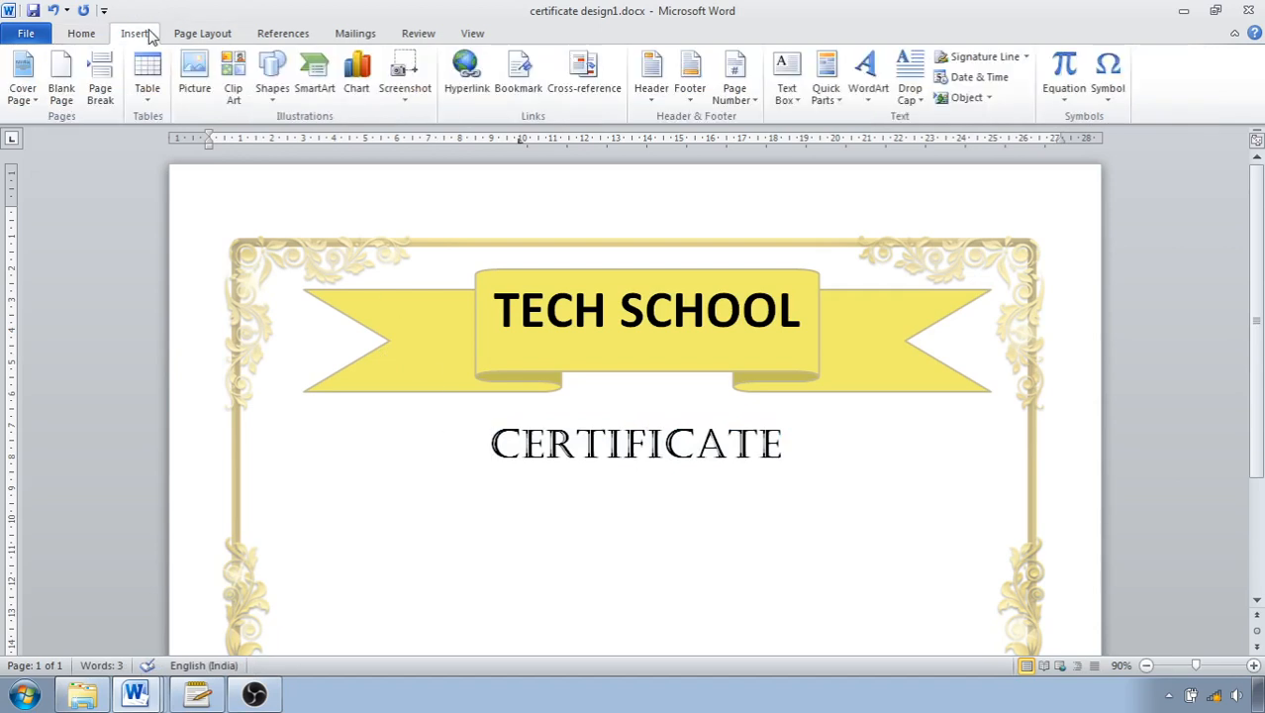
{"action": "left_click", "coordinate": [283, 102]}
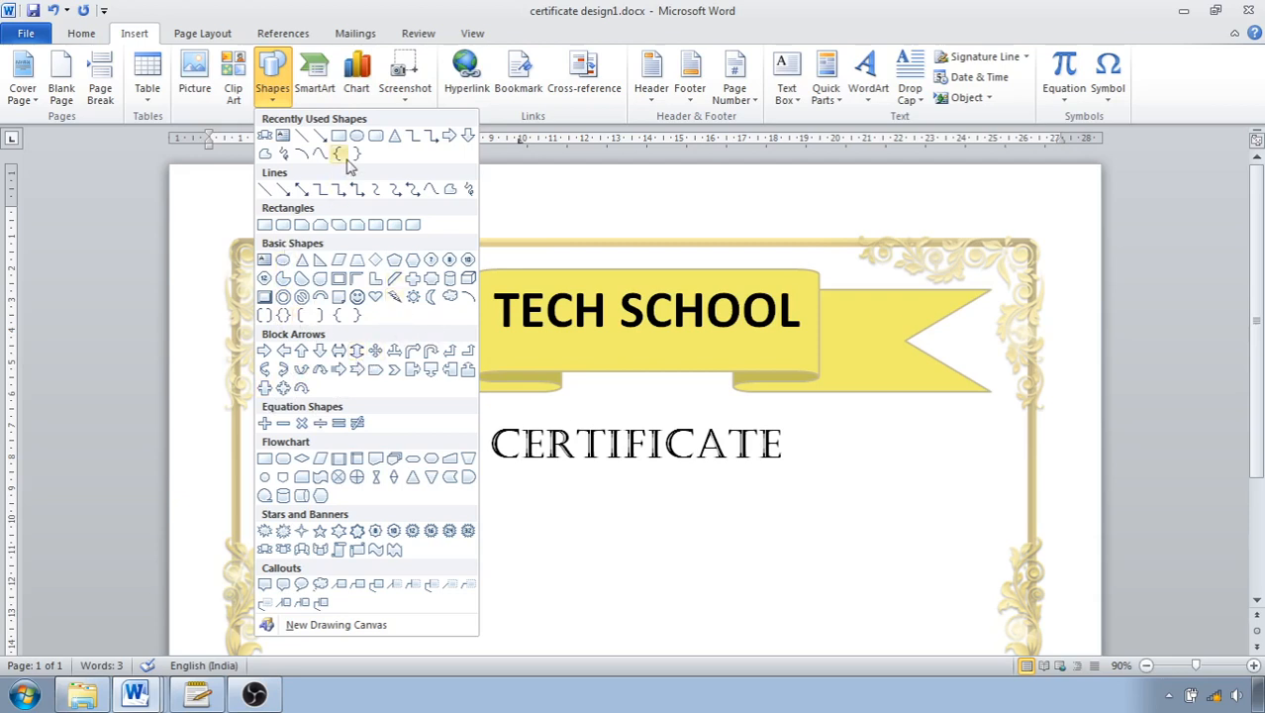
{"action": "left_click", "coordinate": [321, 531]}
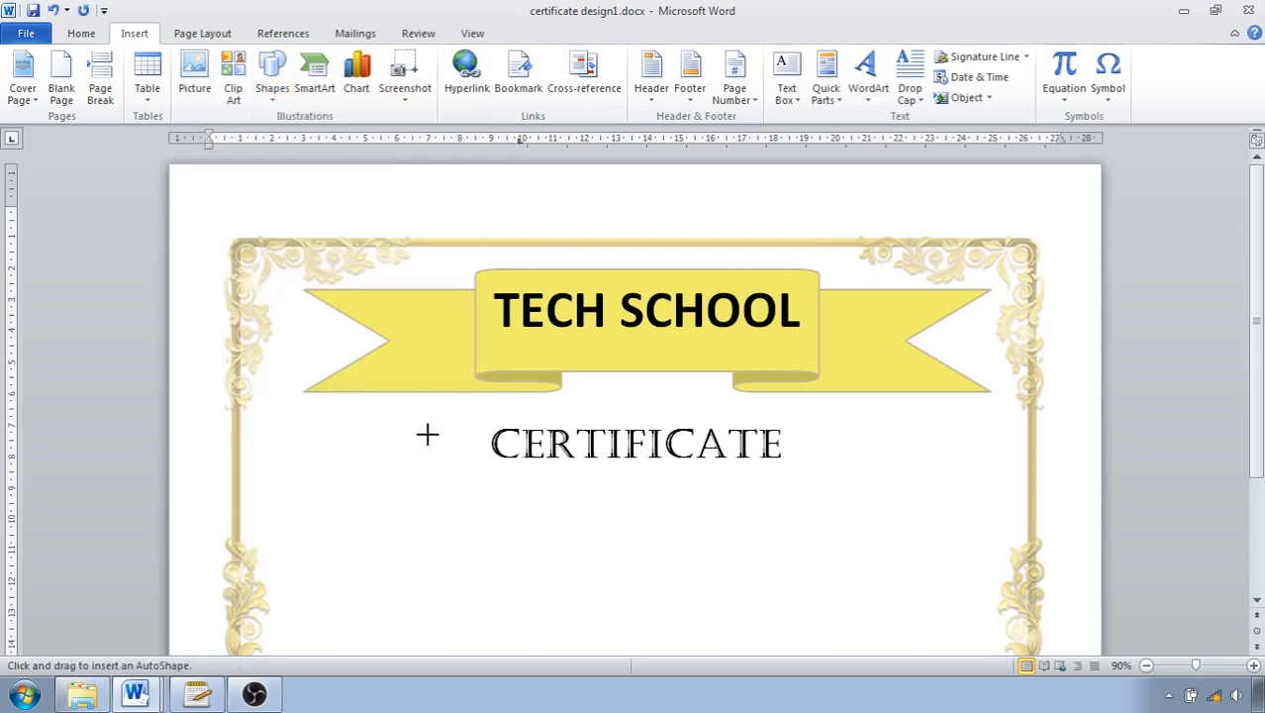
{"action": "left_click_drag", "start_coordinate": [375, 469], "coordinate": [448, 421]}
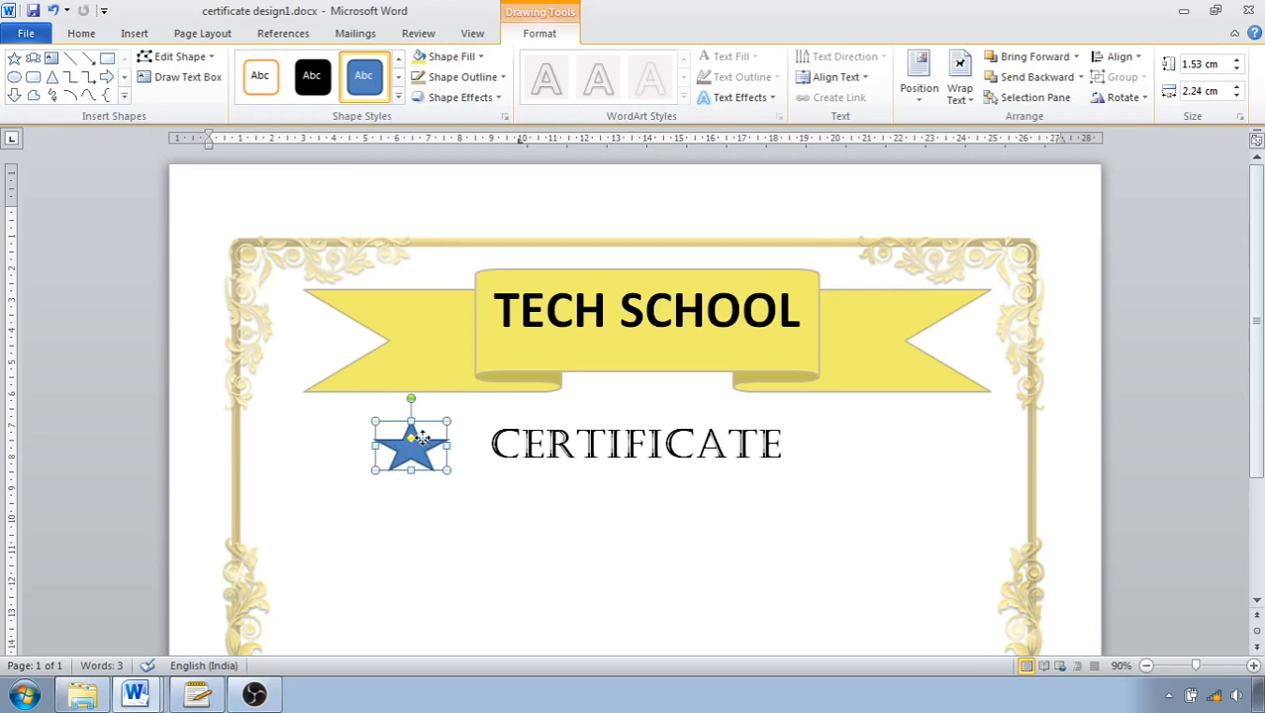
{"action": "right_click", "coordinate": [424, 441]}
{"action": "left_click", "coordinate": [489, 179]}
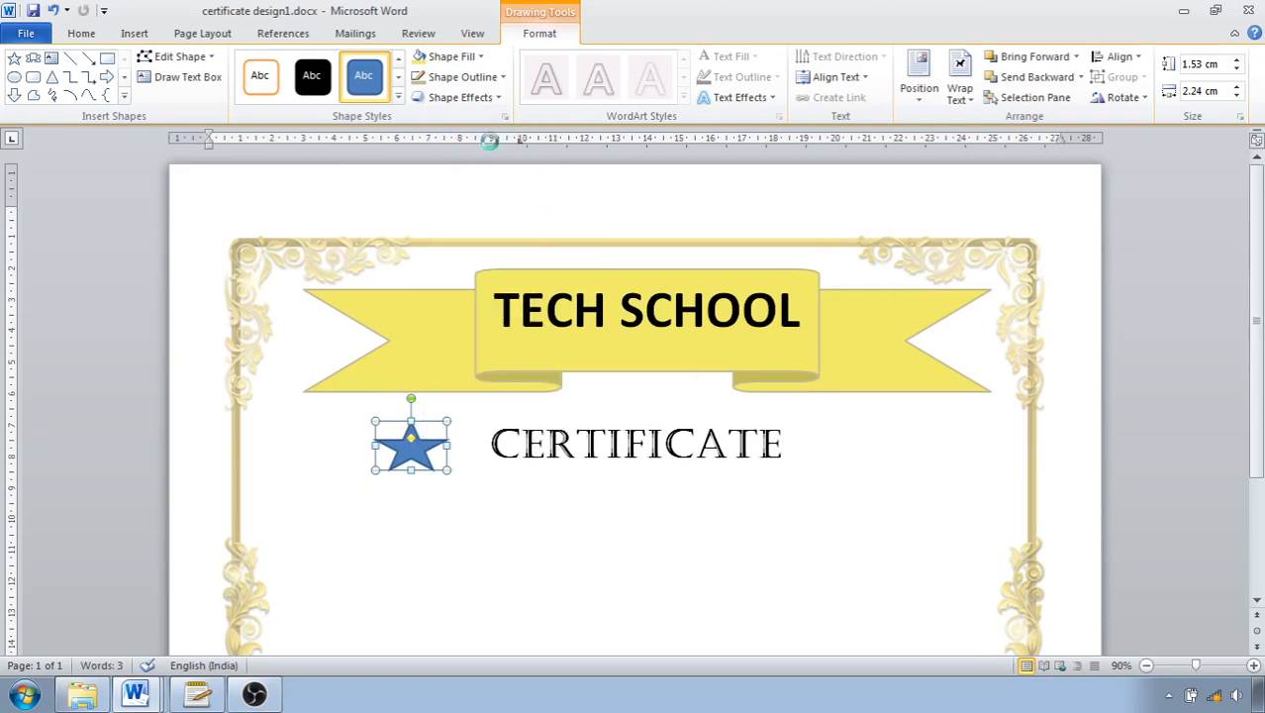
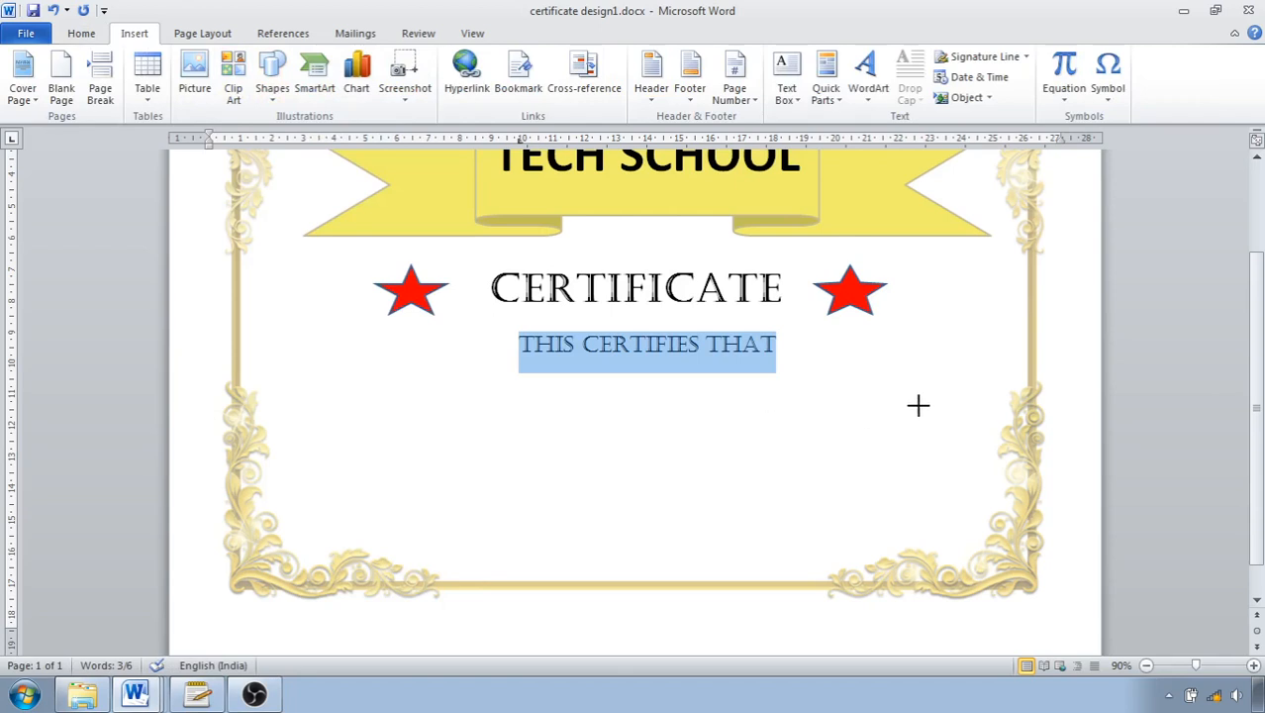
Step: Draw a horizontal line about 17.4 cm long below This Certifies That and give it a golden-yellow outline
{"action": "left_click_drag", "start_coordinate": [375, 407], "coordinate": [921, 407]}
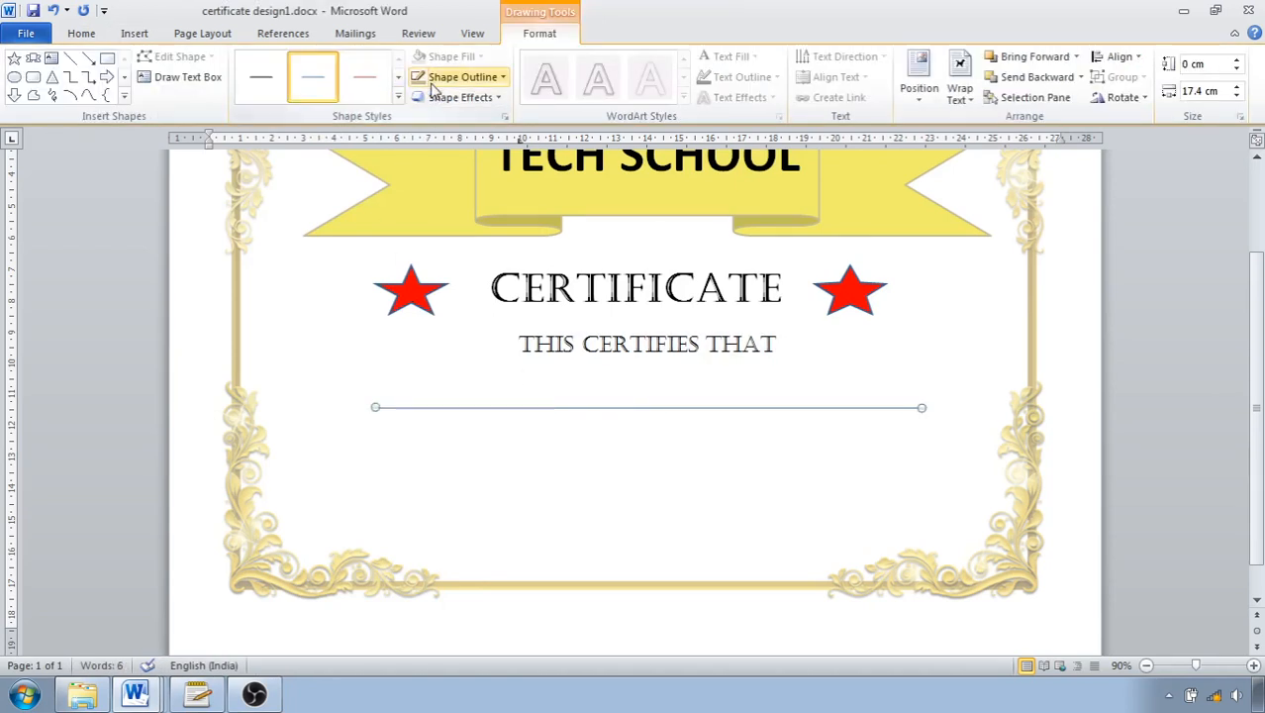
{"action": "left_click", "coordinate": [471, 79]}
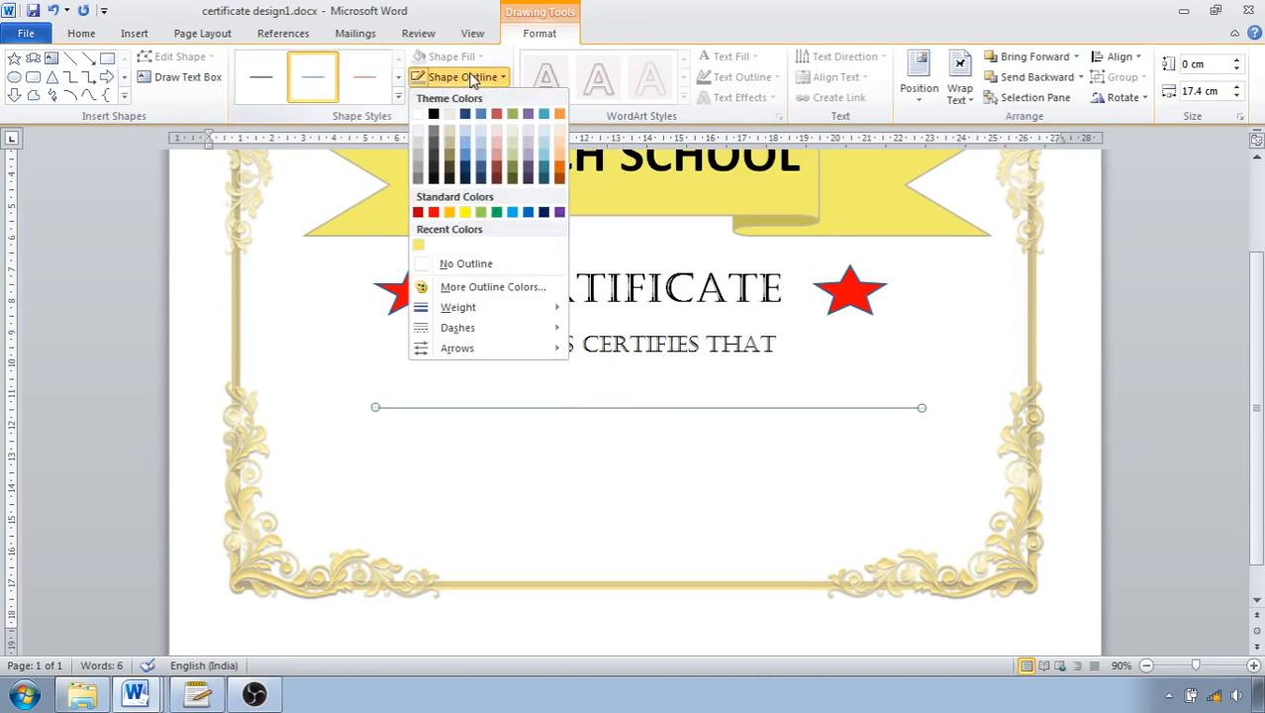
{"action": "left_click", "coordinate": [418, 245]}
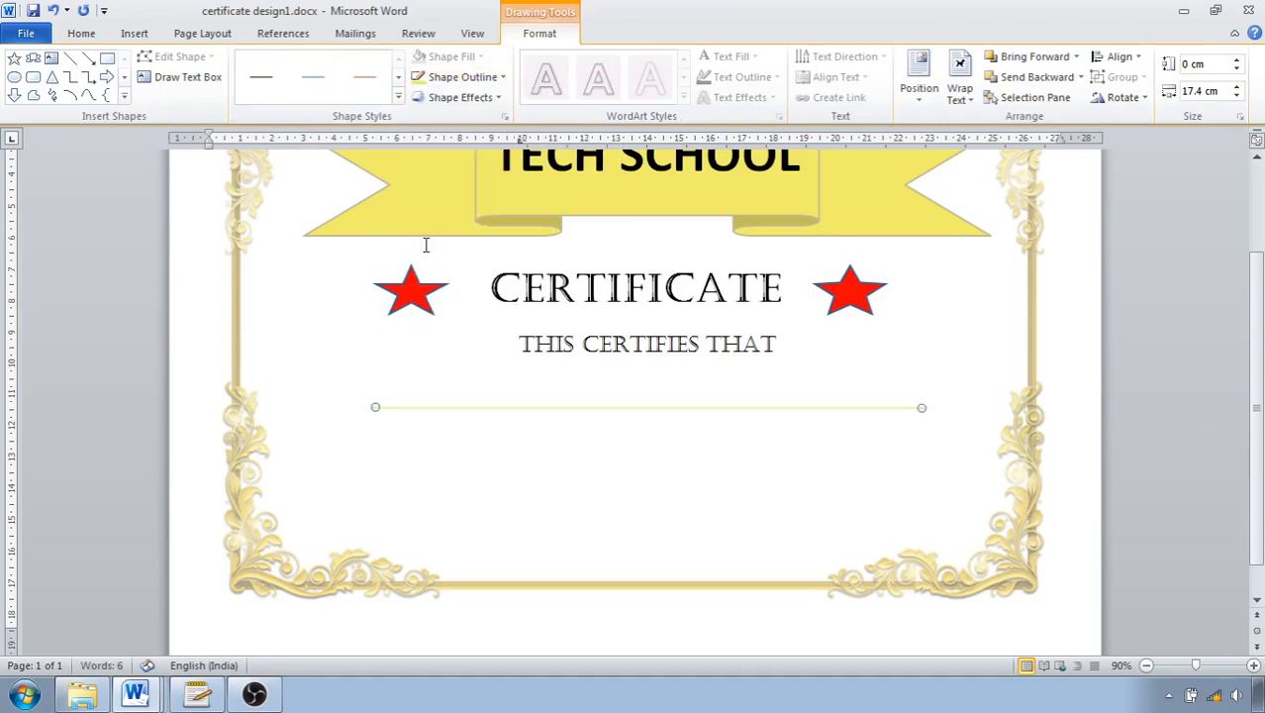
{"action": "left_click", "coordinate": [483, 80]}
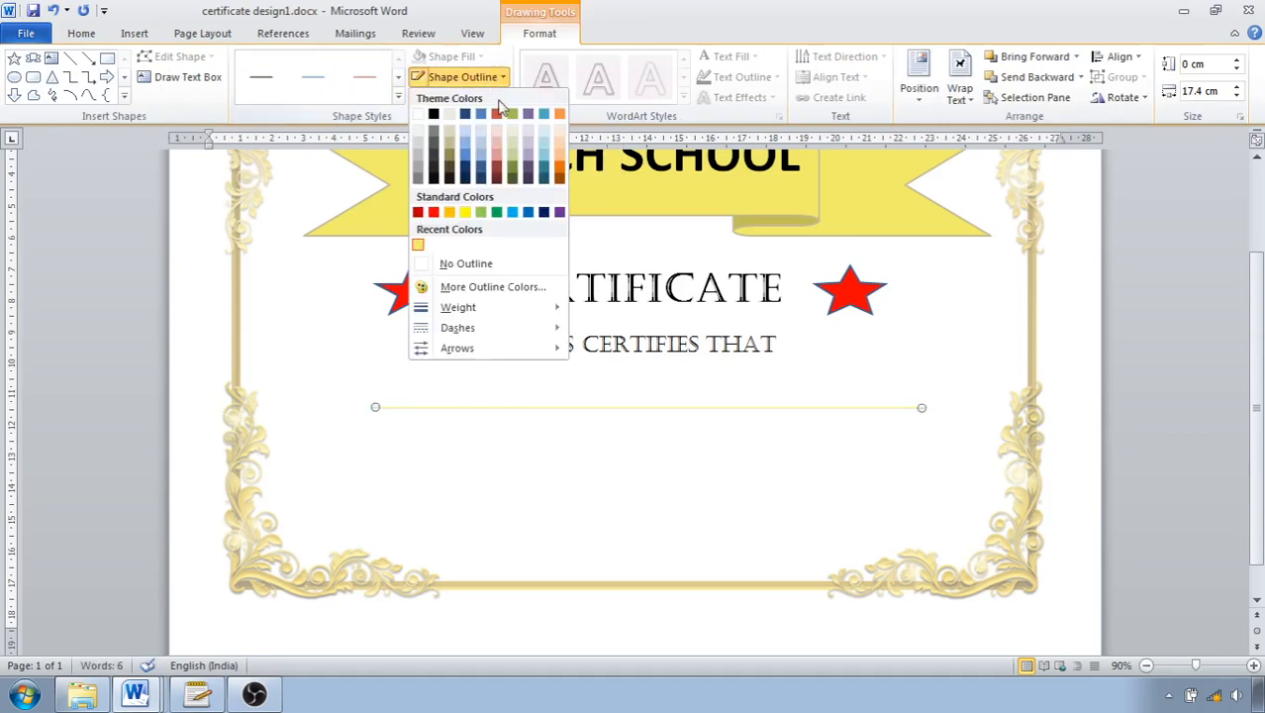
{"action": "left_click", "coordinate": [461, 213]}
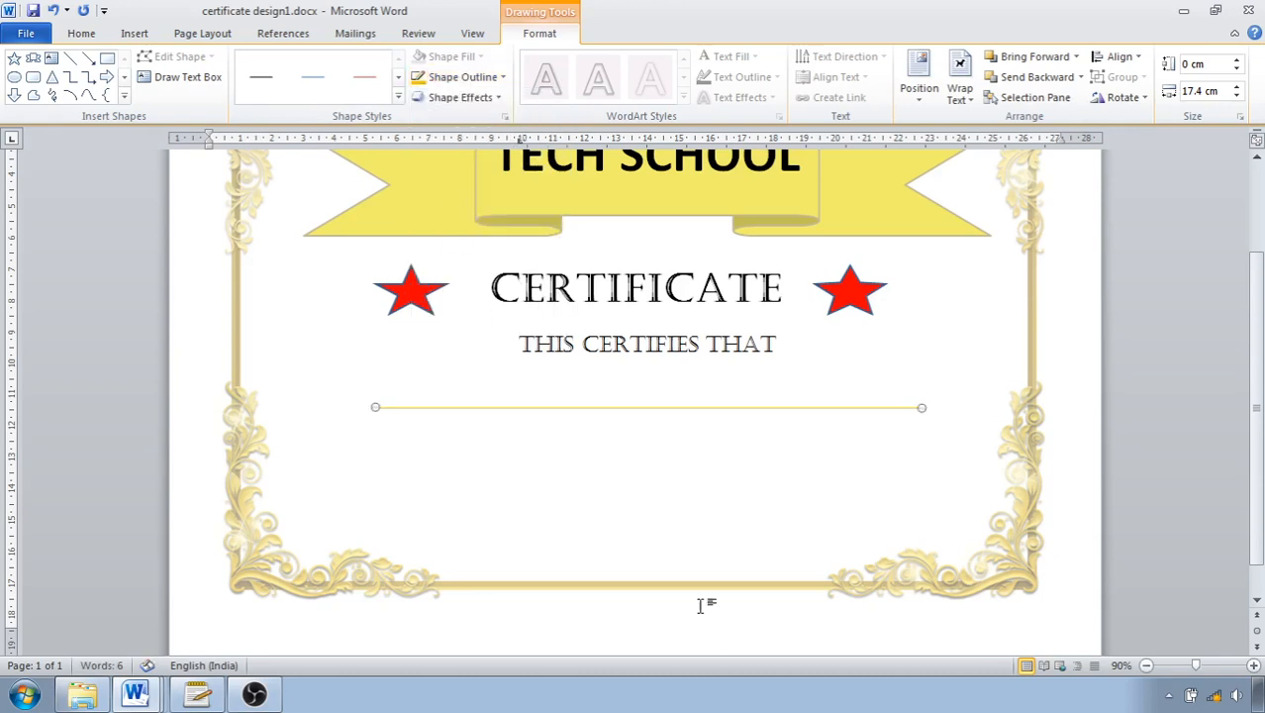
Step: Nudge the recipient line slightly up and towards the right, closer to This Certifies That
{"action": "left_click", "coordinate": [532, 406]}
{"action": "key", "text": "Up"}
{"action": "key", "text": "Up"}
{"action": "key", "text": "Up"}
{"action": "key", "text": "Up"}
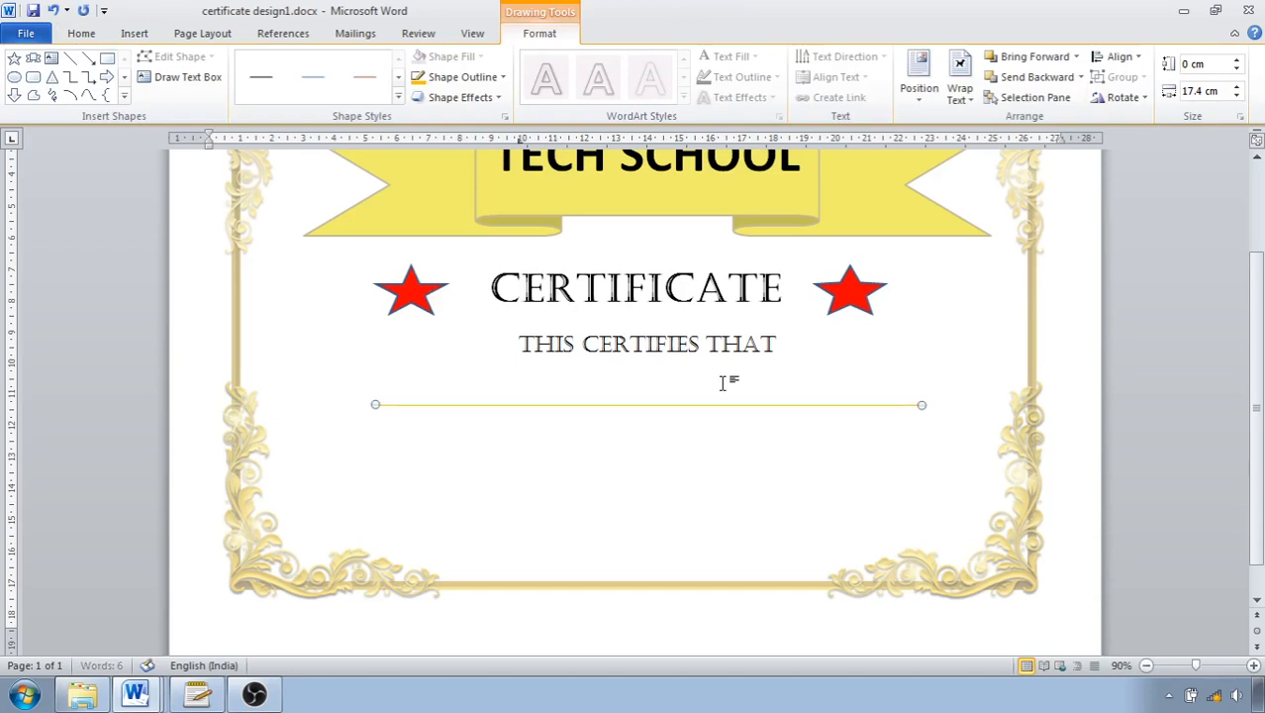
{"action": "key", "text": "Up"}
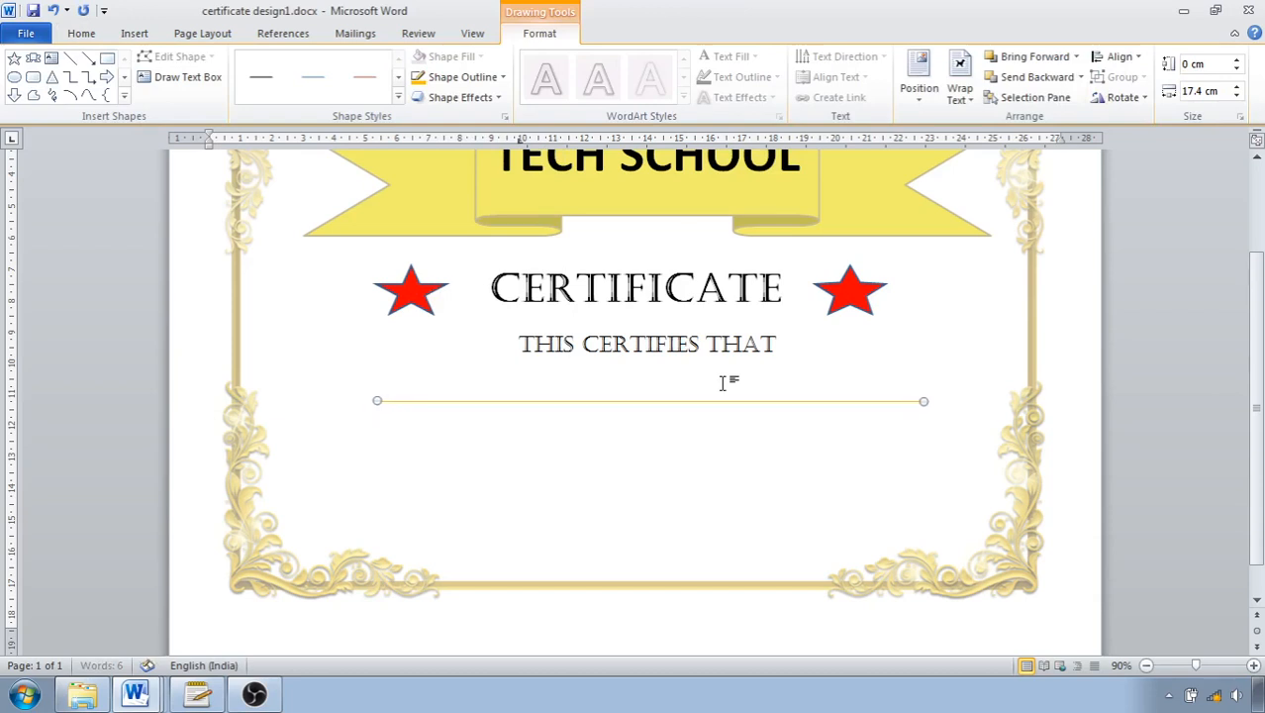
{"action": "key", "text": "Right"}
Step: Add the text "has mastered the course" beneath the recipient line and centre it on the page
{"action": "left_click", "coordinate": [574, 445]}
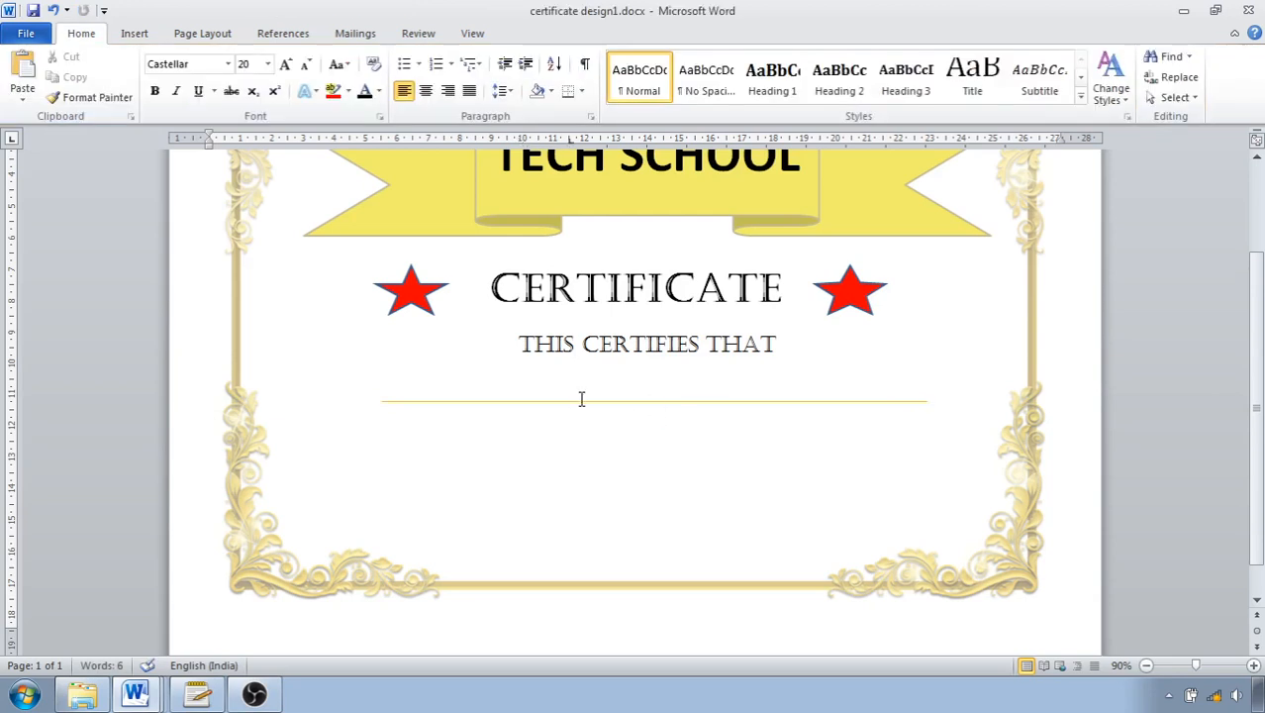
{"action": "type", "text": "has master"}
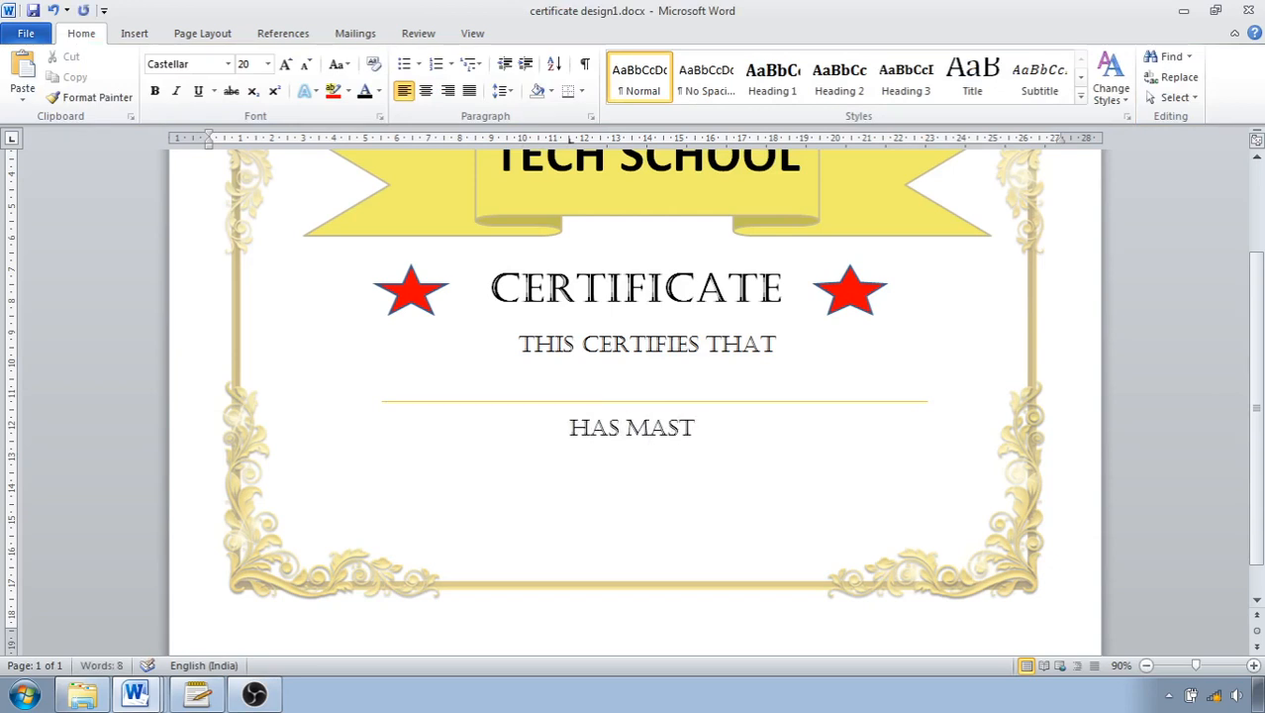
{"action": "type", "text": "d"}
{"action": "key", "text": "BackSpace"}
{"action": "type", "text": "ed"}
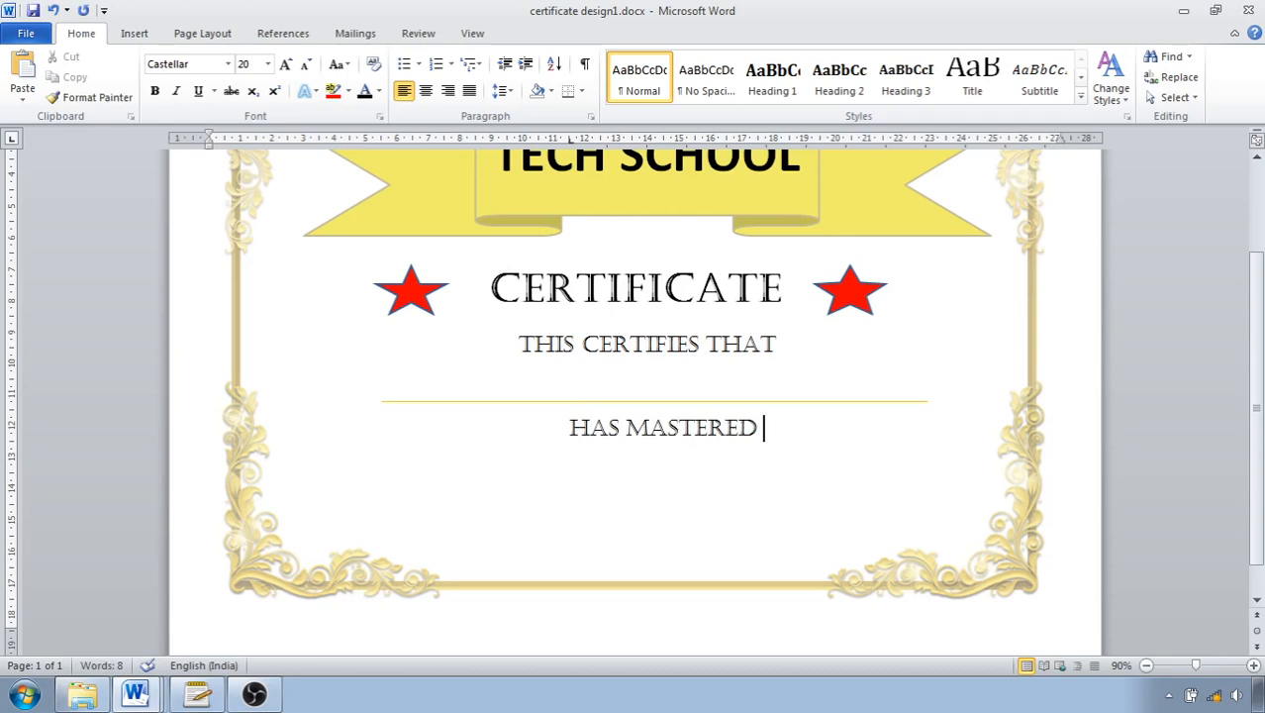
{"action": "type", "text": " the cou"}
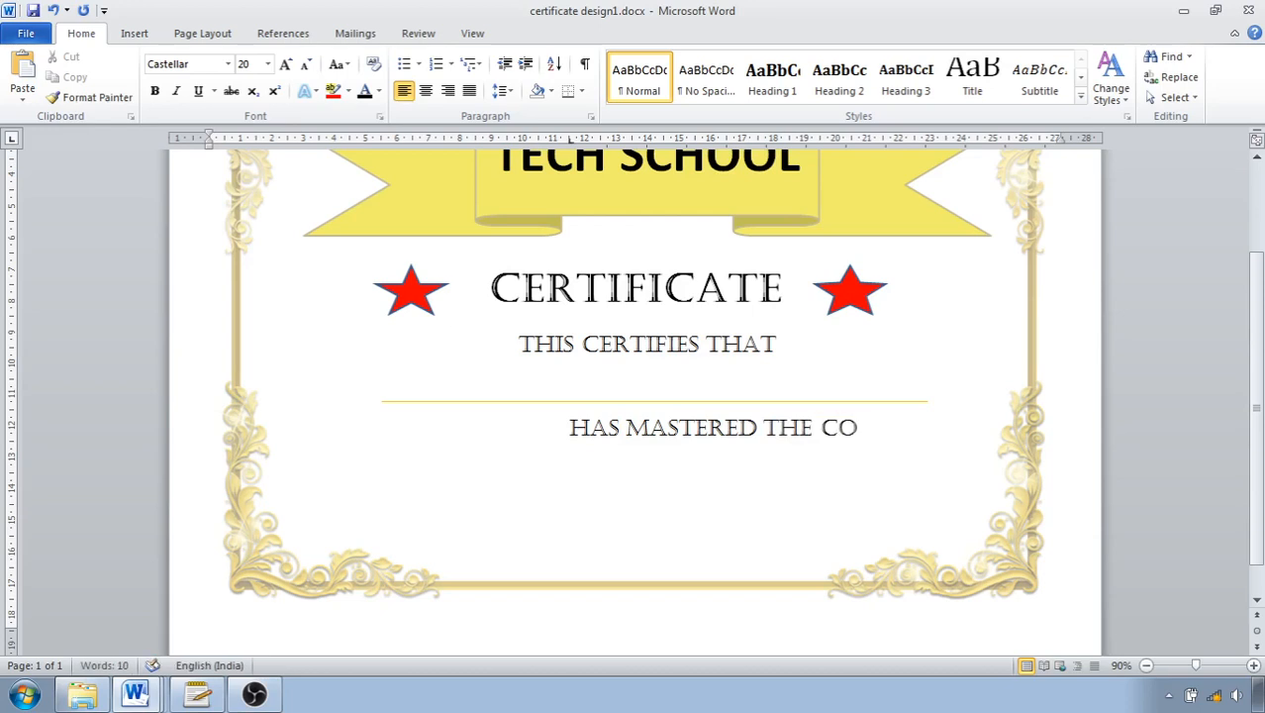
{"action": "type", "text": "rse"}
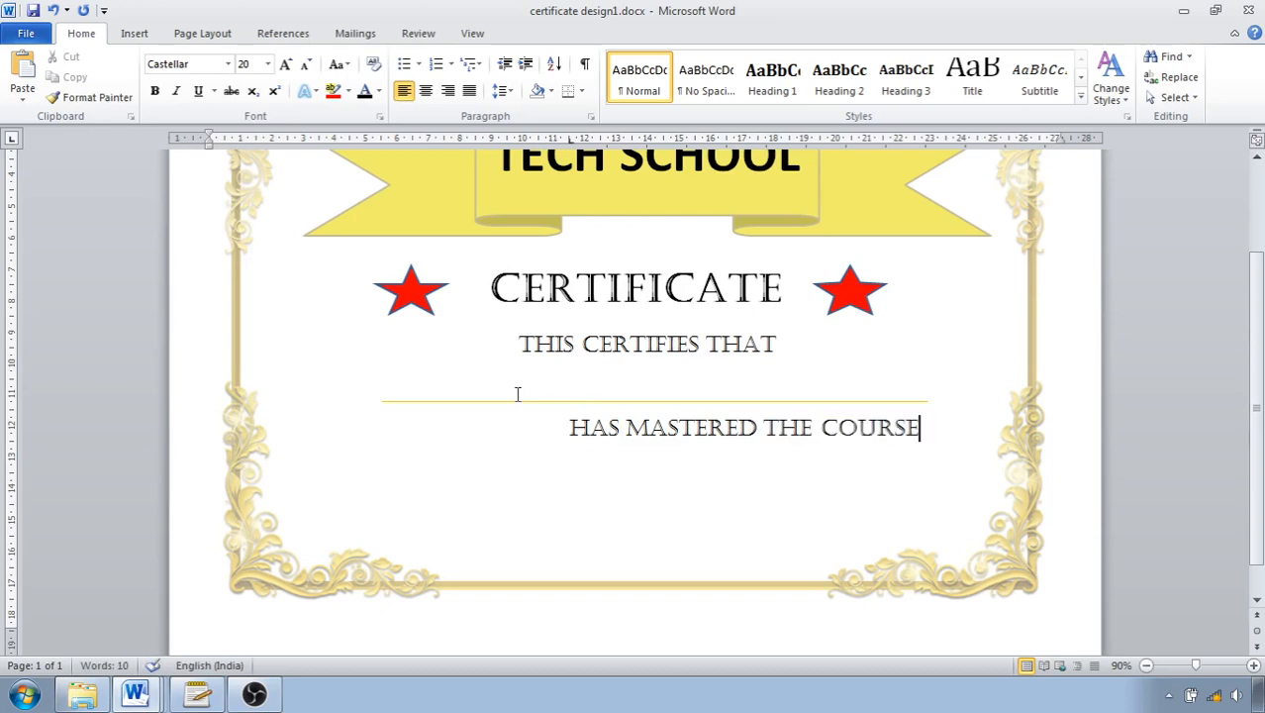
{"action": "left_click_drag", "start_coordinate": [564, 428], "coordinate": [842, 404]}
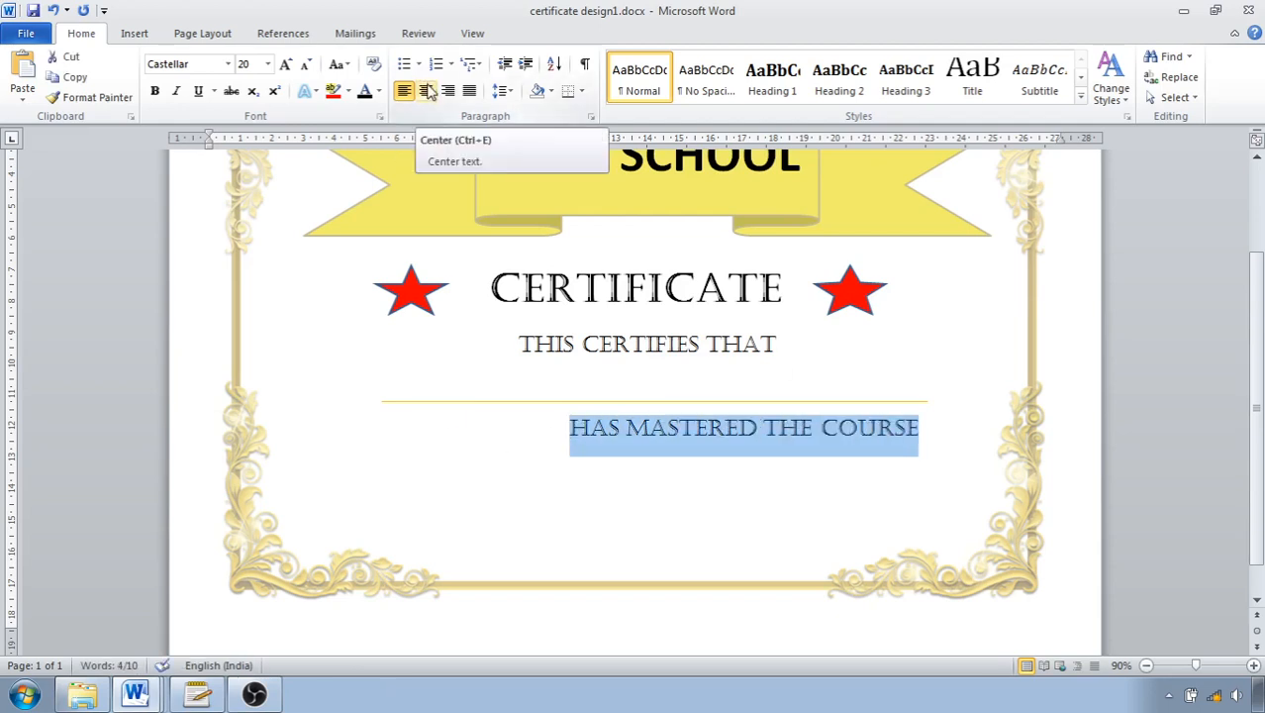
{"action": "left_click", "coordinate": [427, 91]}
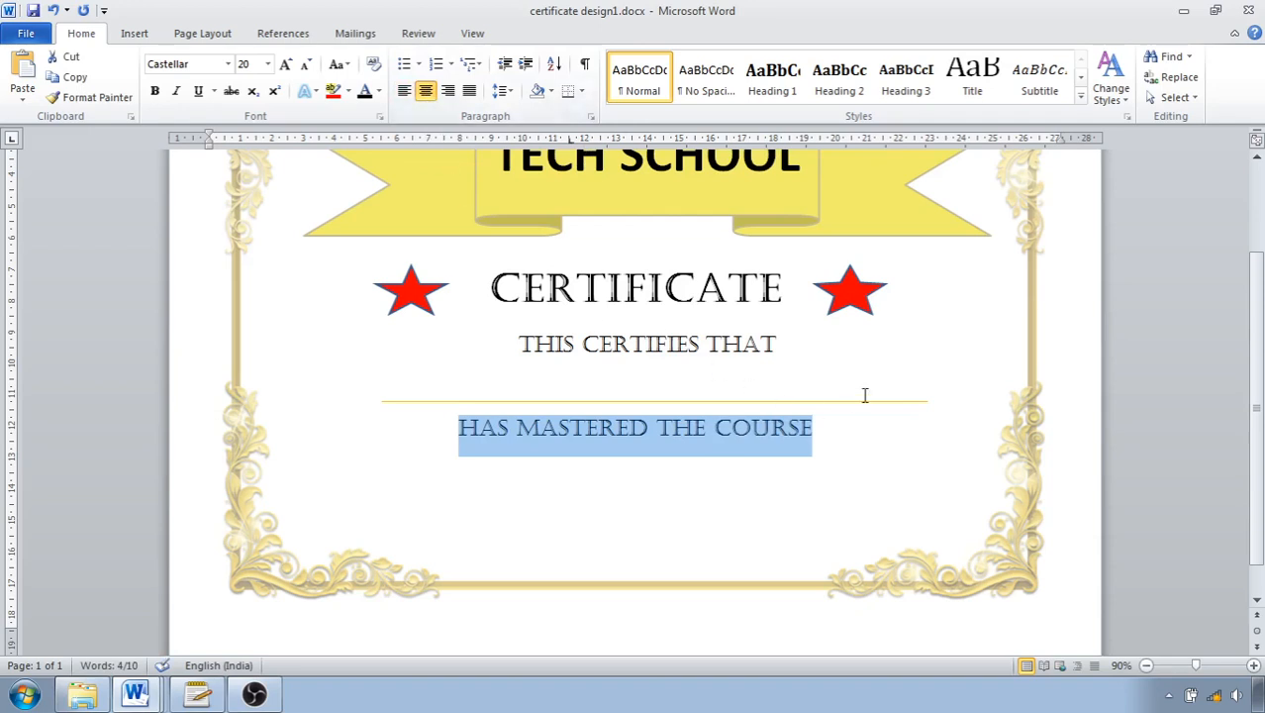
Step: Add the course title MS-Word on a new line below "has mastered the course"
{"action": "left_click", "coordinate": [856, 436]}
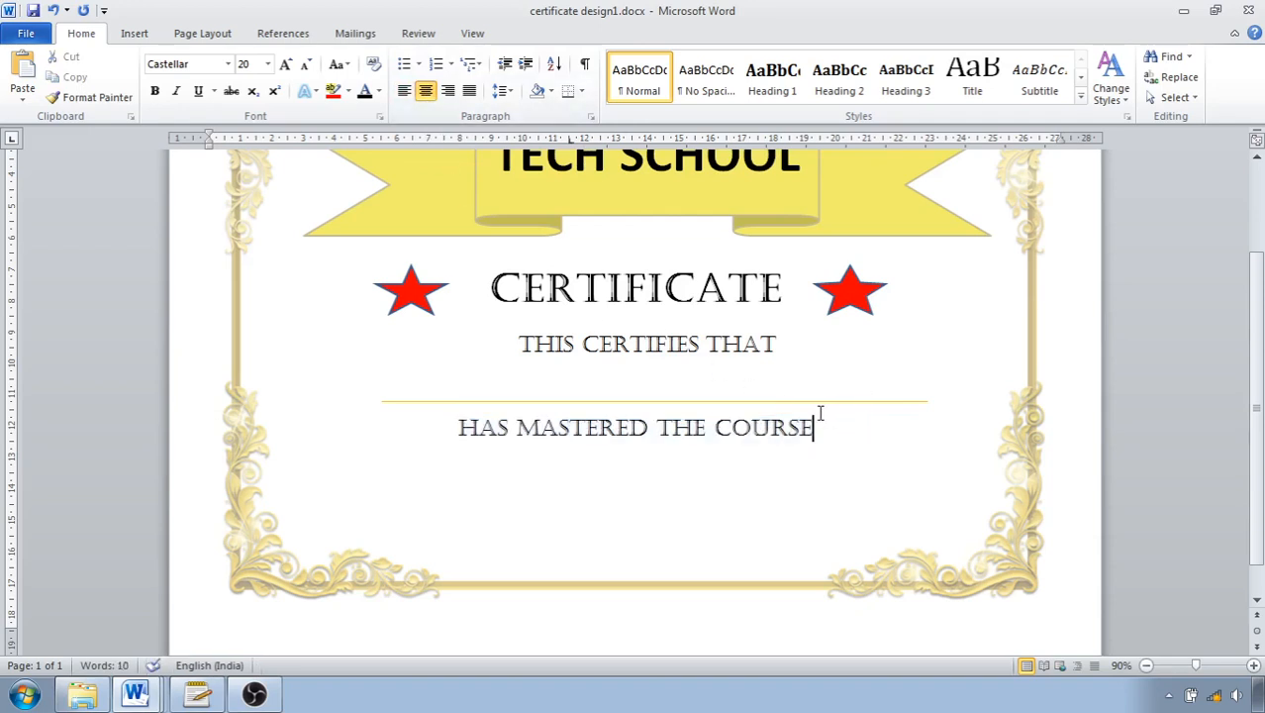
{"action": "key", "text": "Return"}
{"action": "type", "text": "MS-WORD"}
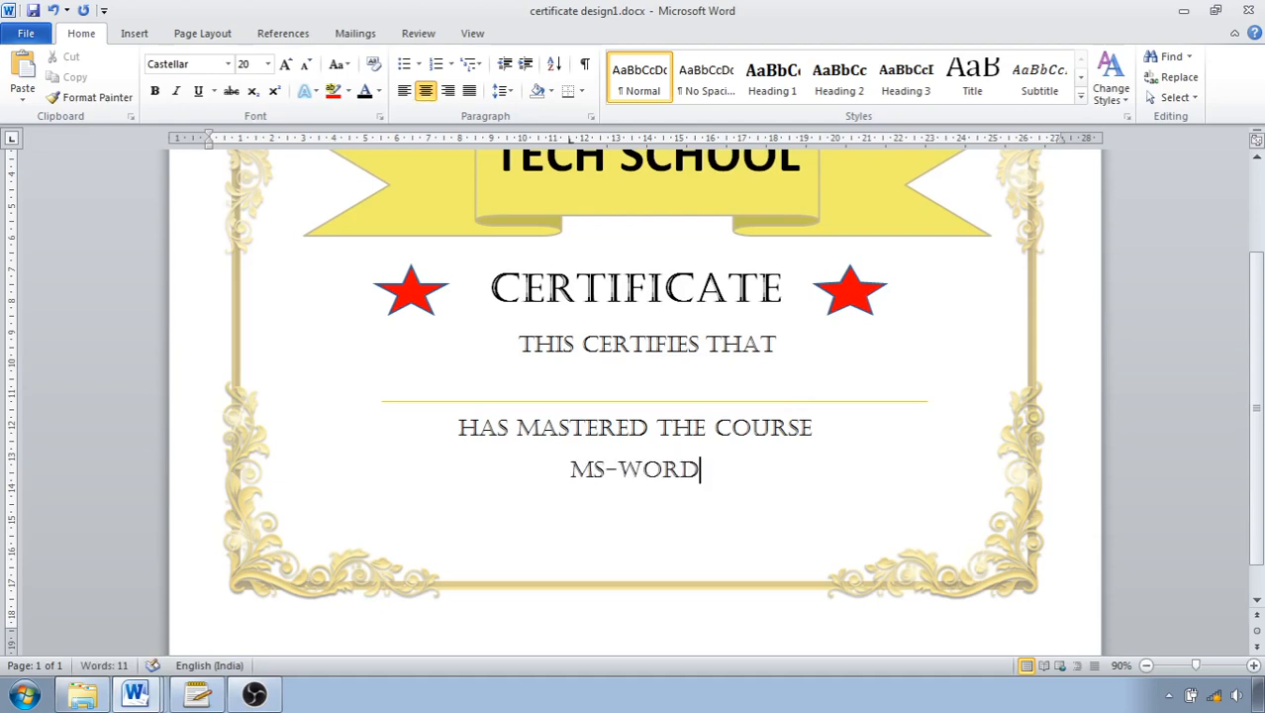
Step: Format the MS-Word text in Brush Script MT and colour it red
{"action": "left_click_drag", "start_coordinate": [570, 465], "coordinate": [709, 483]}
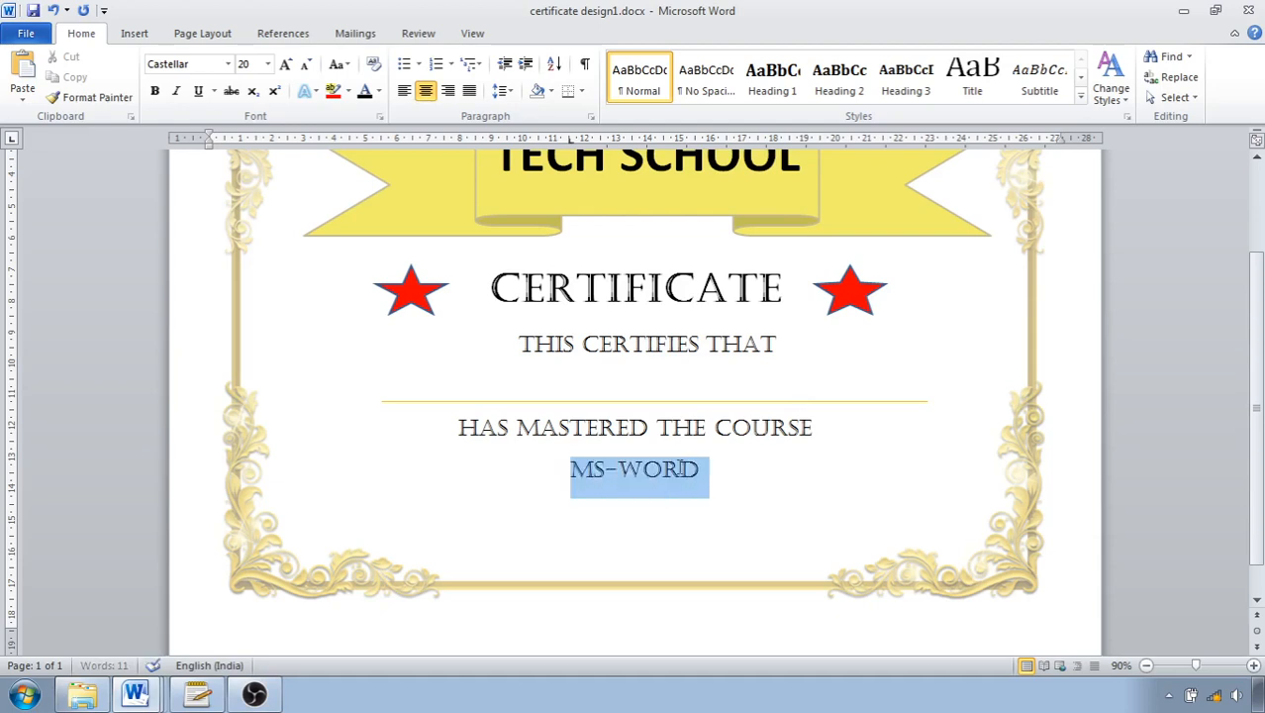
{"action": "left_click", "coordinate": [228, 63]}
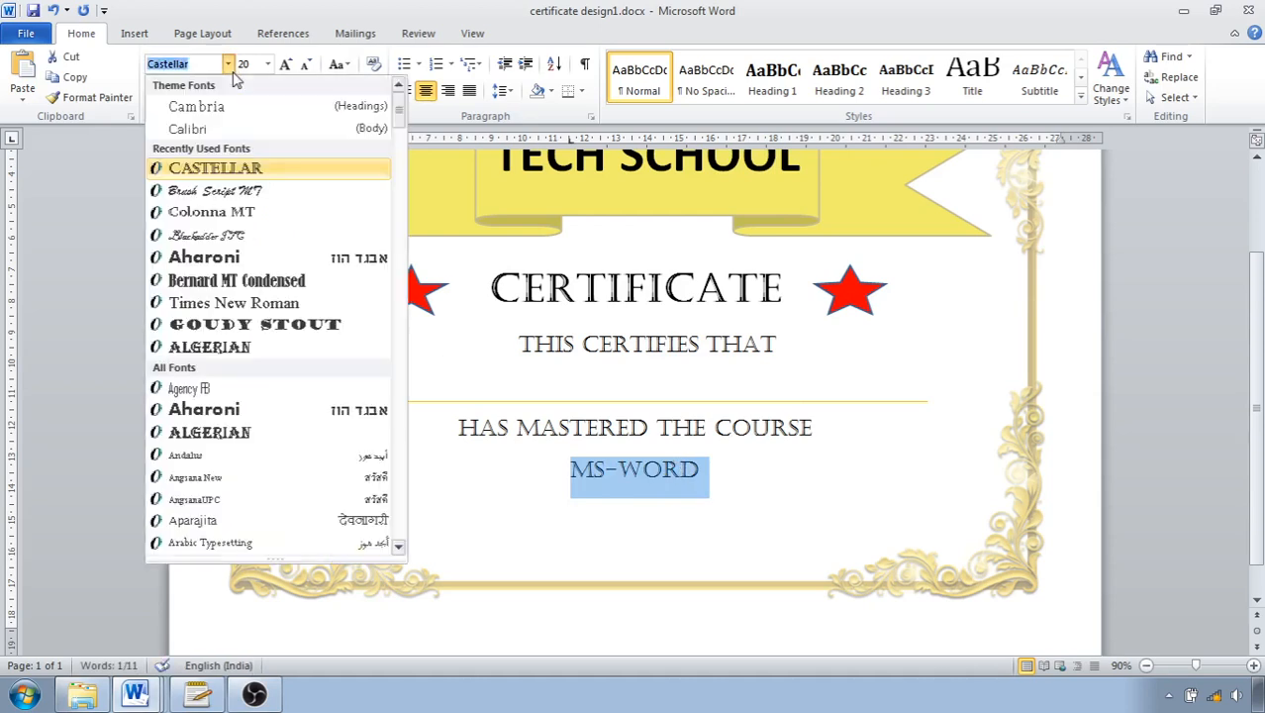
{"action": "left_click", "coordinate": [231, 187]}
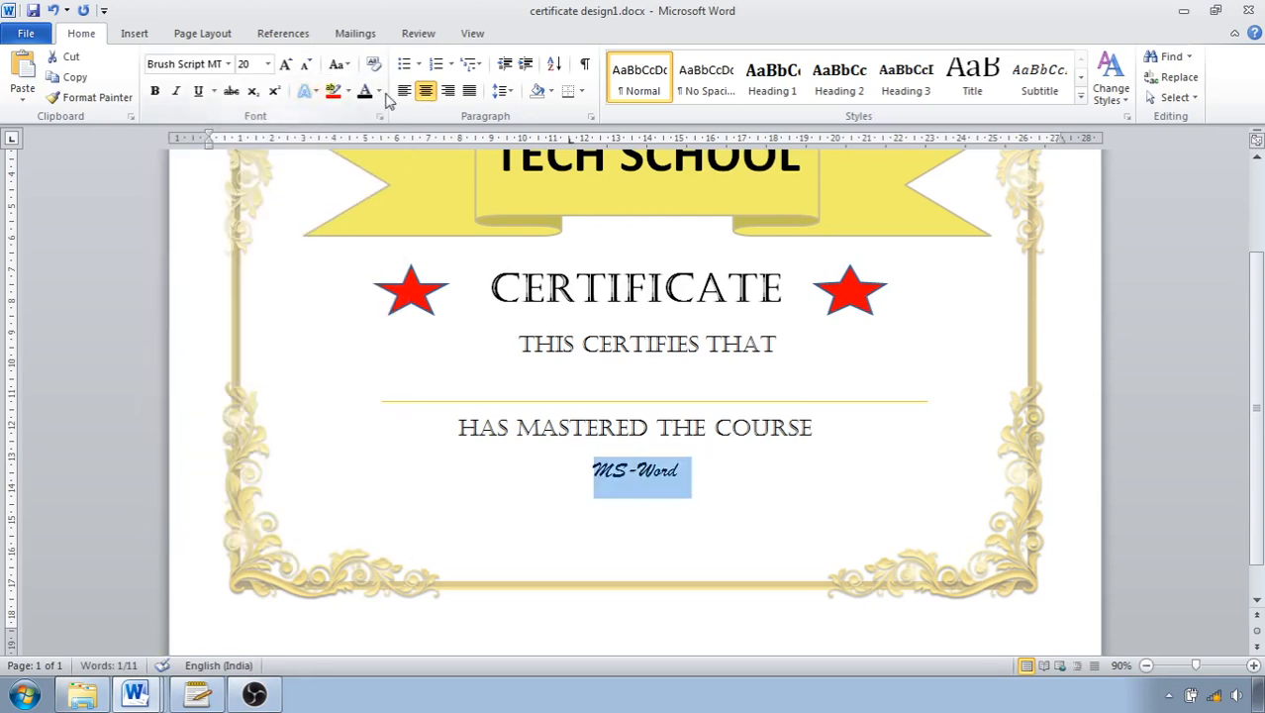
{"action": "left_click", "coordinate": [378, 91]}
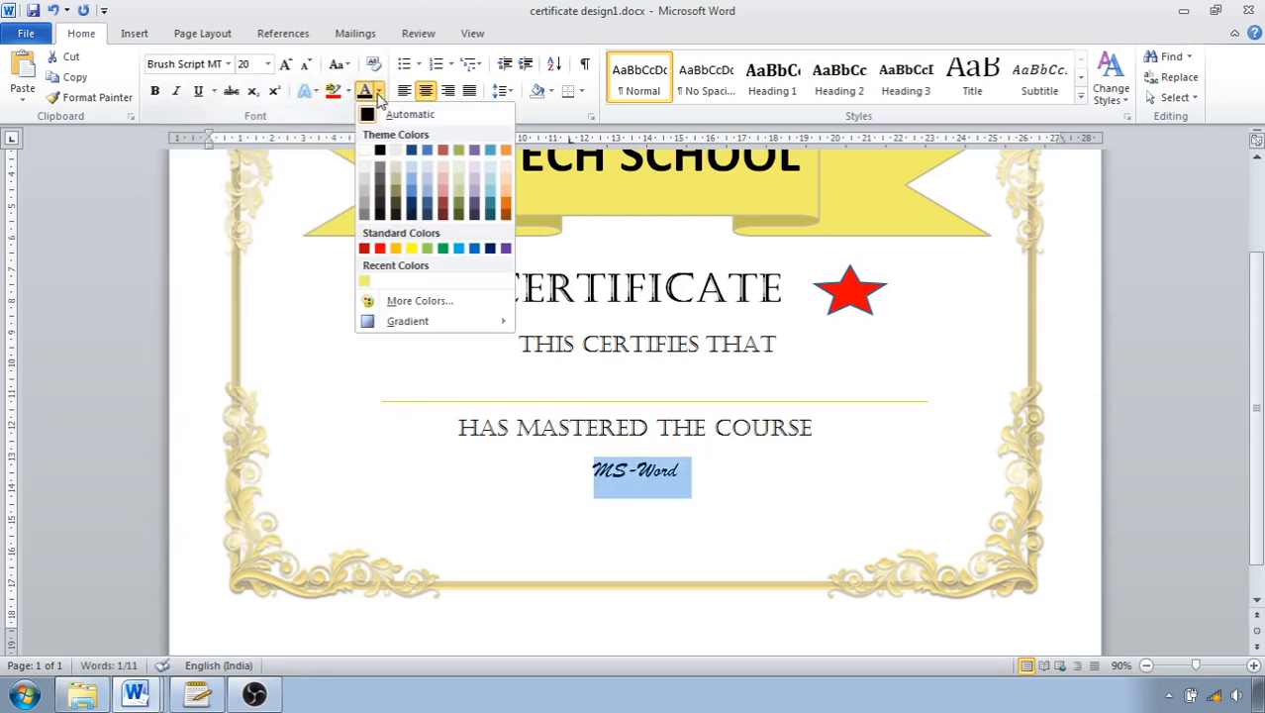
{"action": "left_click", "coordinate": [380, 249]}
Step: Add the label "Director Sign" in Castellar below MS-Word, starting near the left part of the certificate
{"action": "left_click", "coordinate": [569, 515]}
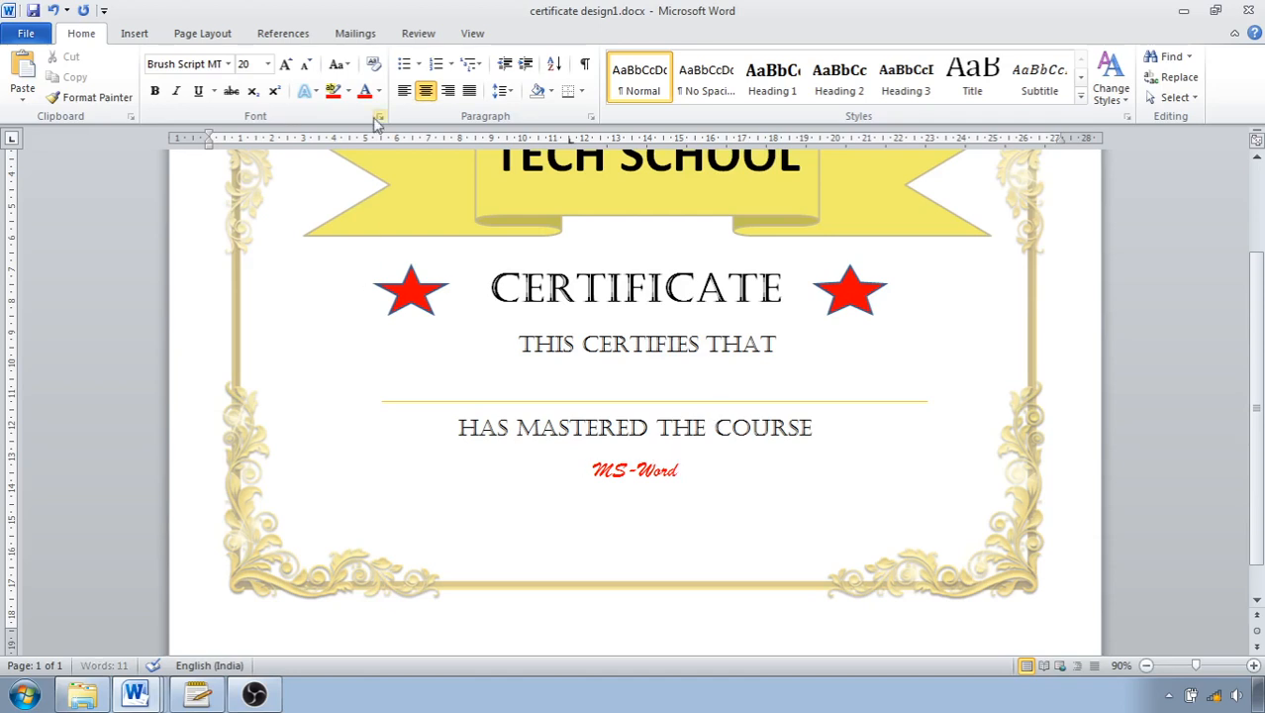
{"action": "left_click", "coordinate": [229, 65]}
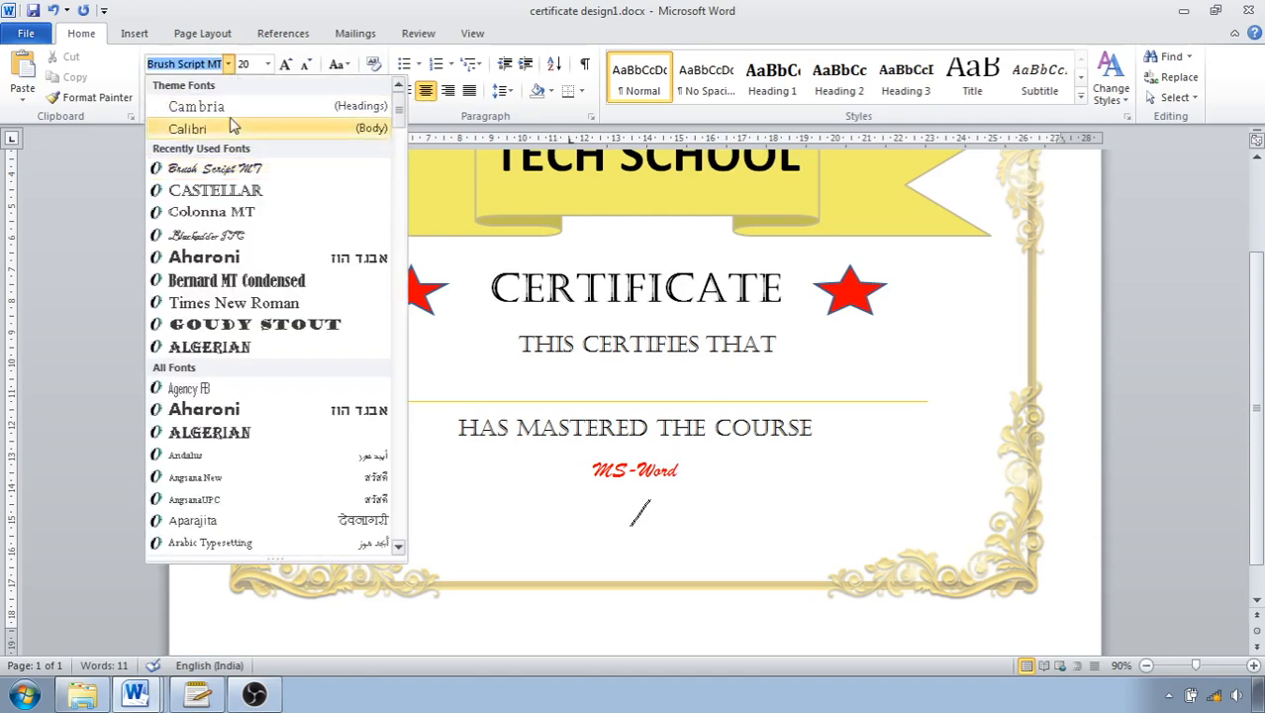
{"action": "left_click", "coordinate": [232, 188]}
{"action": "left_click", "coordinate": [229, 186]}
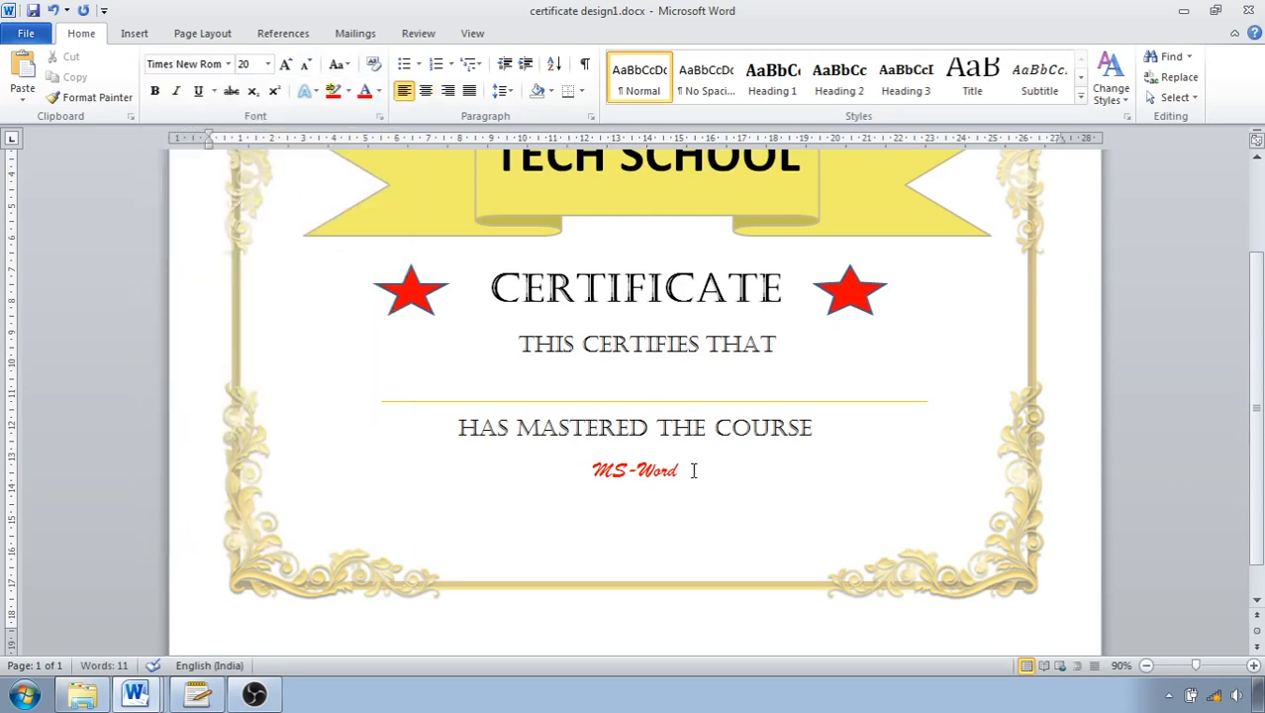
{"action": "double_click", "coordinate": [414, 522]}
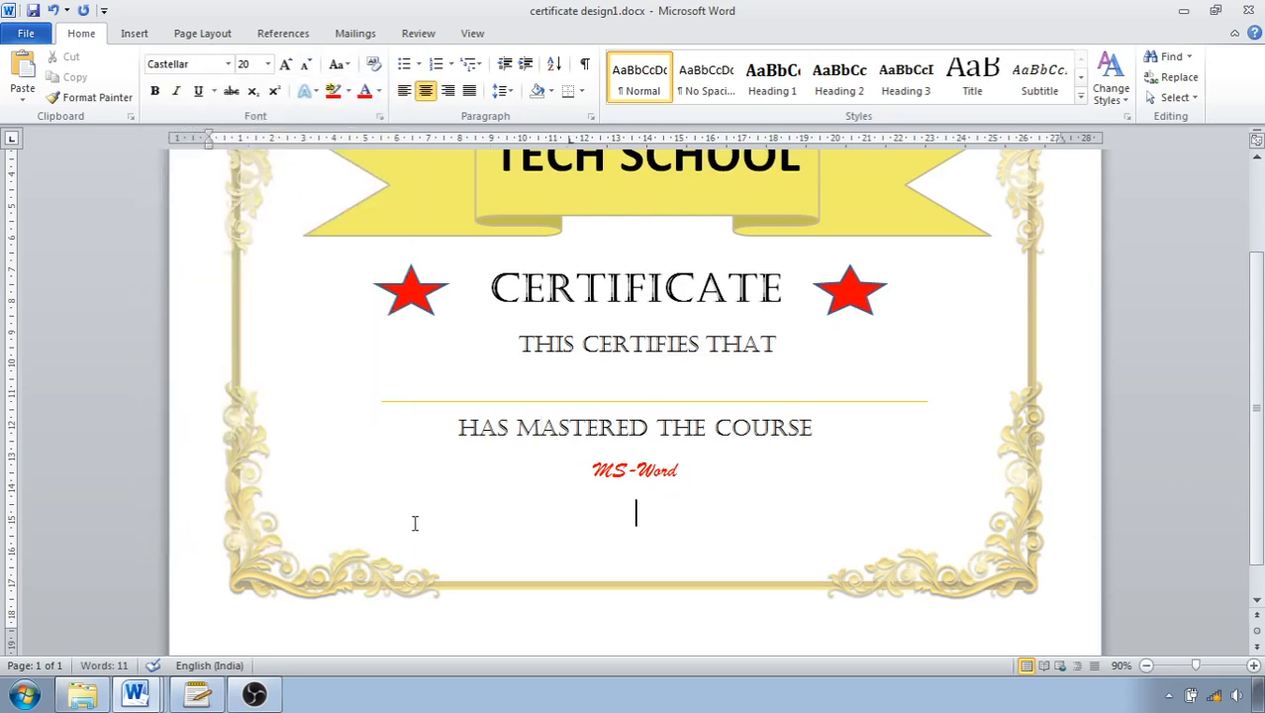
{"action": "type", "text": "D"}
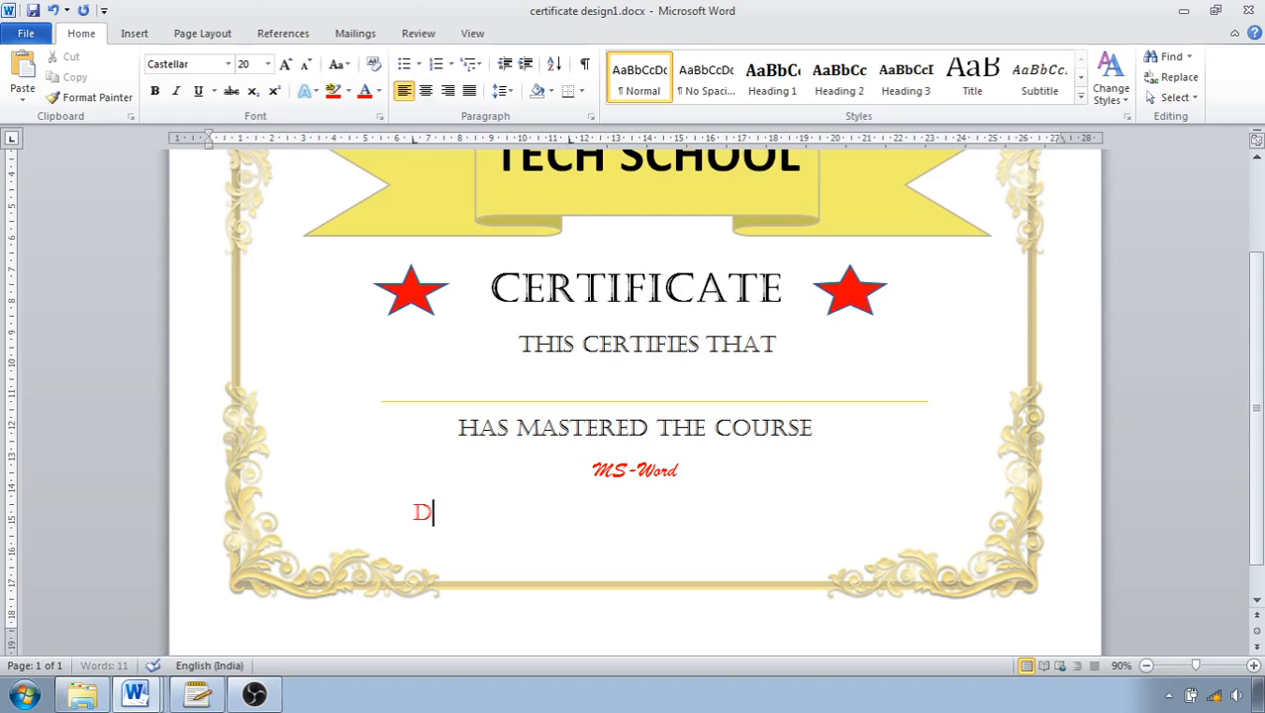
{"action": "type", "text": "IRECTOR"}
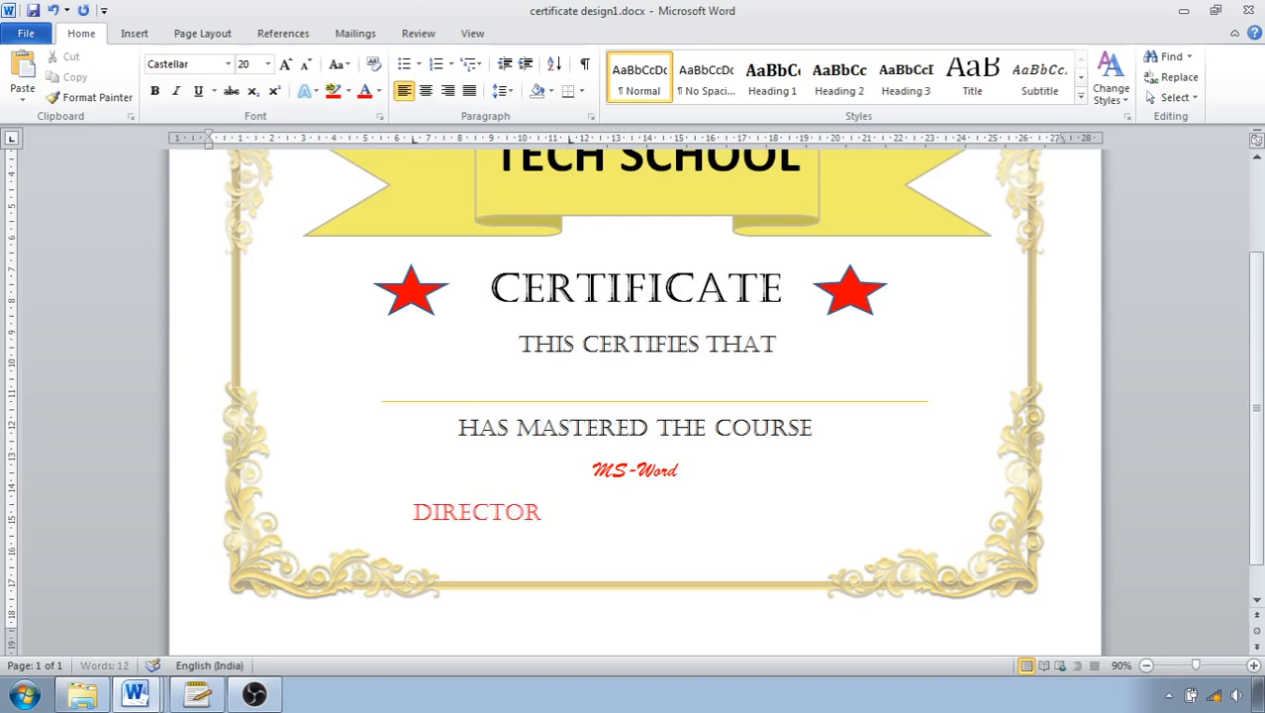
{"action": "type", "text": " SIGN"}
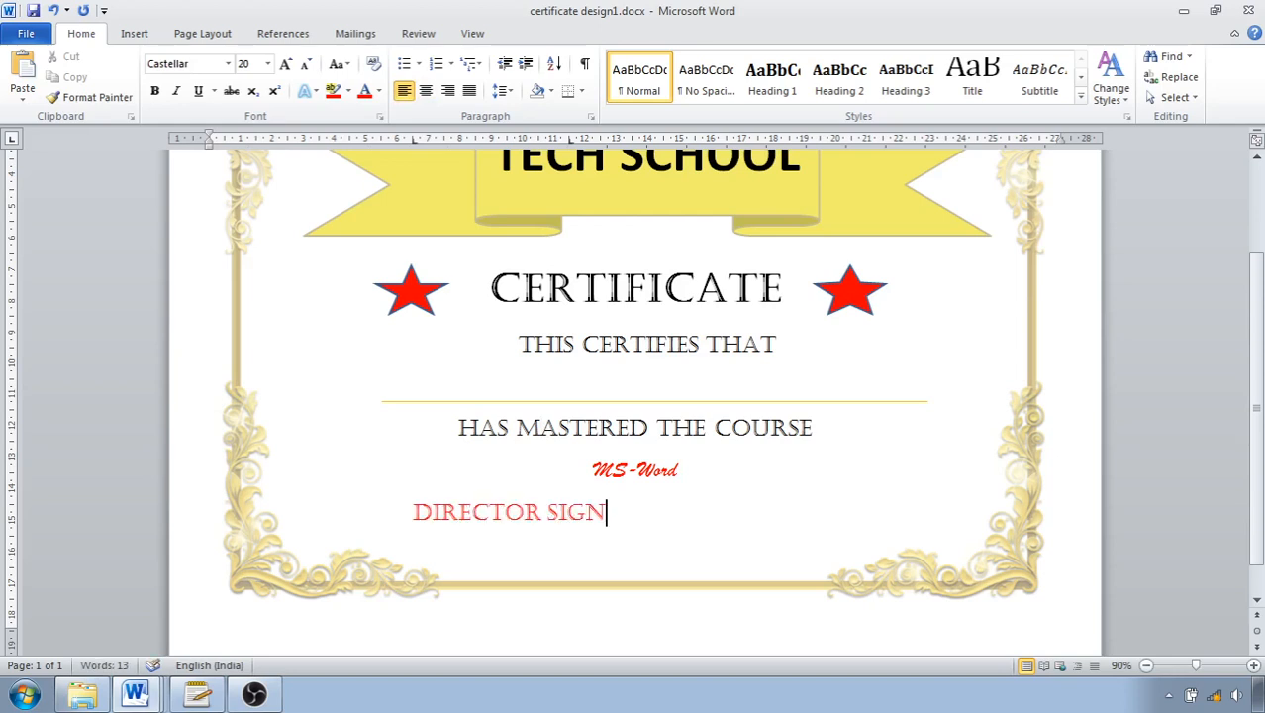
Step: Reduce the Director Sign label to 14 pt and set its font colour to Automatic
{"action": "left_click_drag", "start_coordinate": [607, 513], "coordinate": [412, 512]}
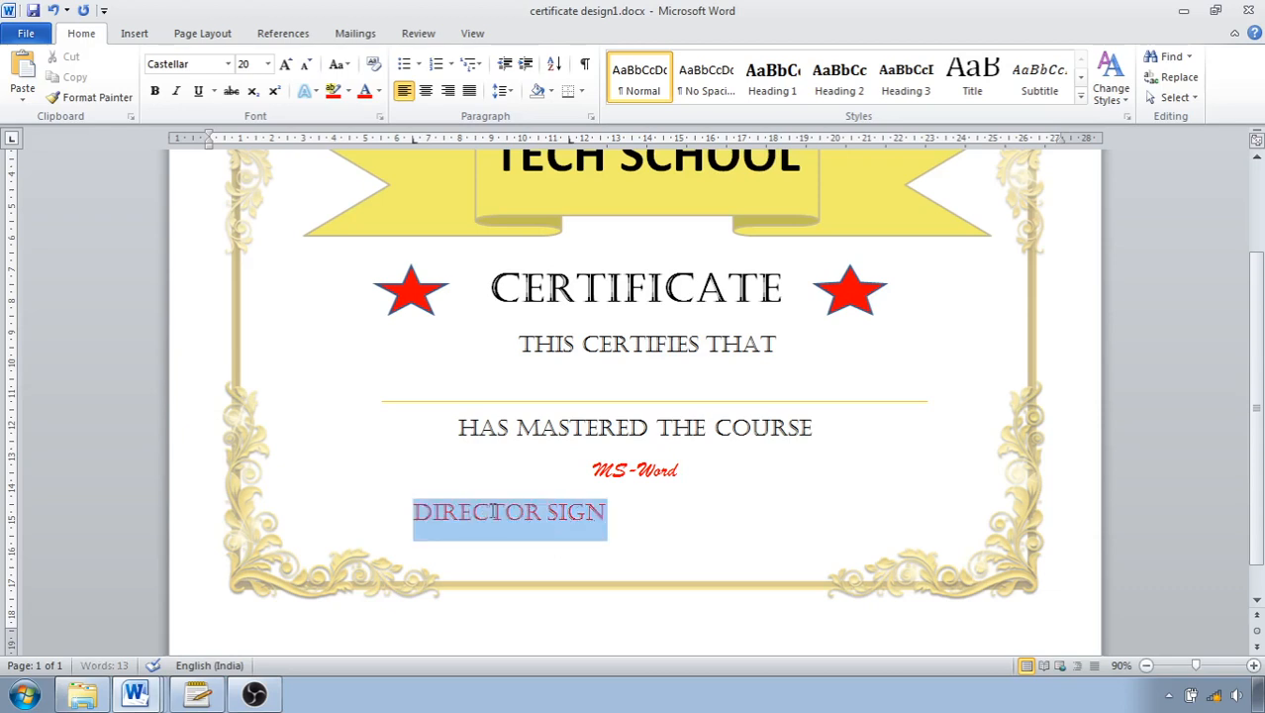
{"action": "left_click", "coordinate": [307, 65]}
{"action": "left_click", "coordinate": [306, 66]}
{"action": "left_click", "coordinate": [306, 66]}
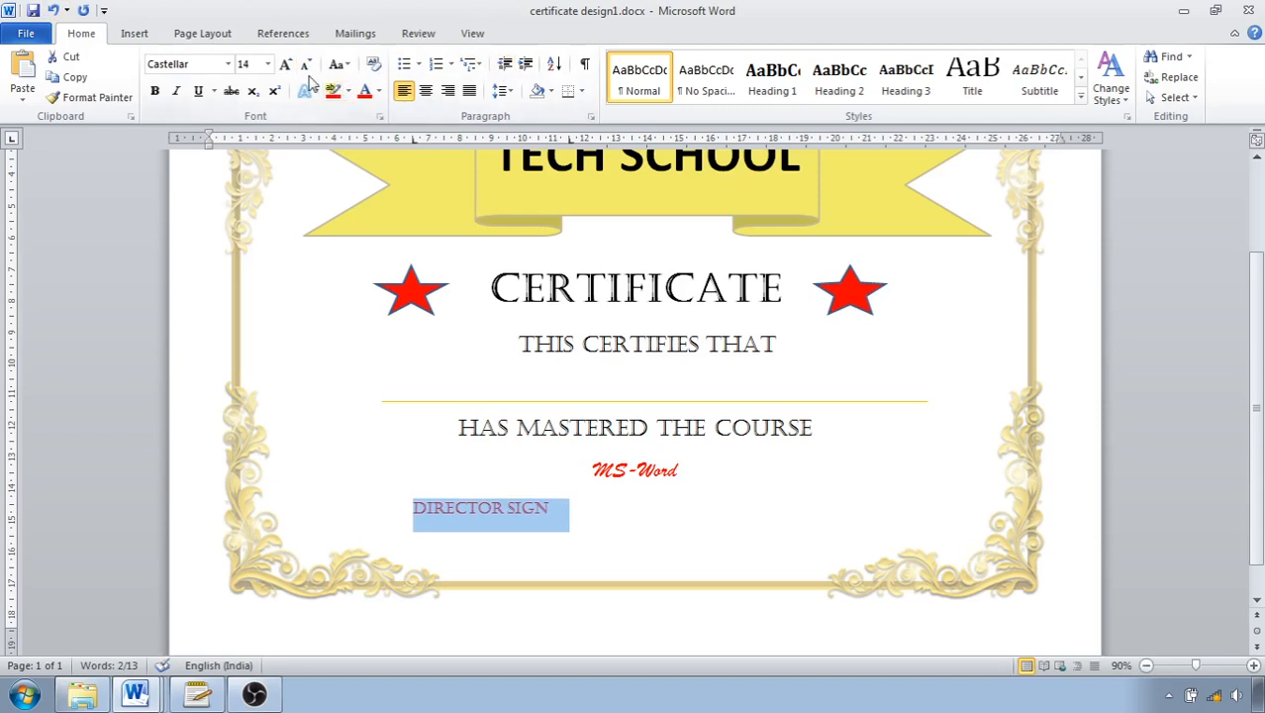
{"action": "left_click", "coordinate": [378, 91]}
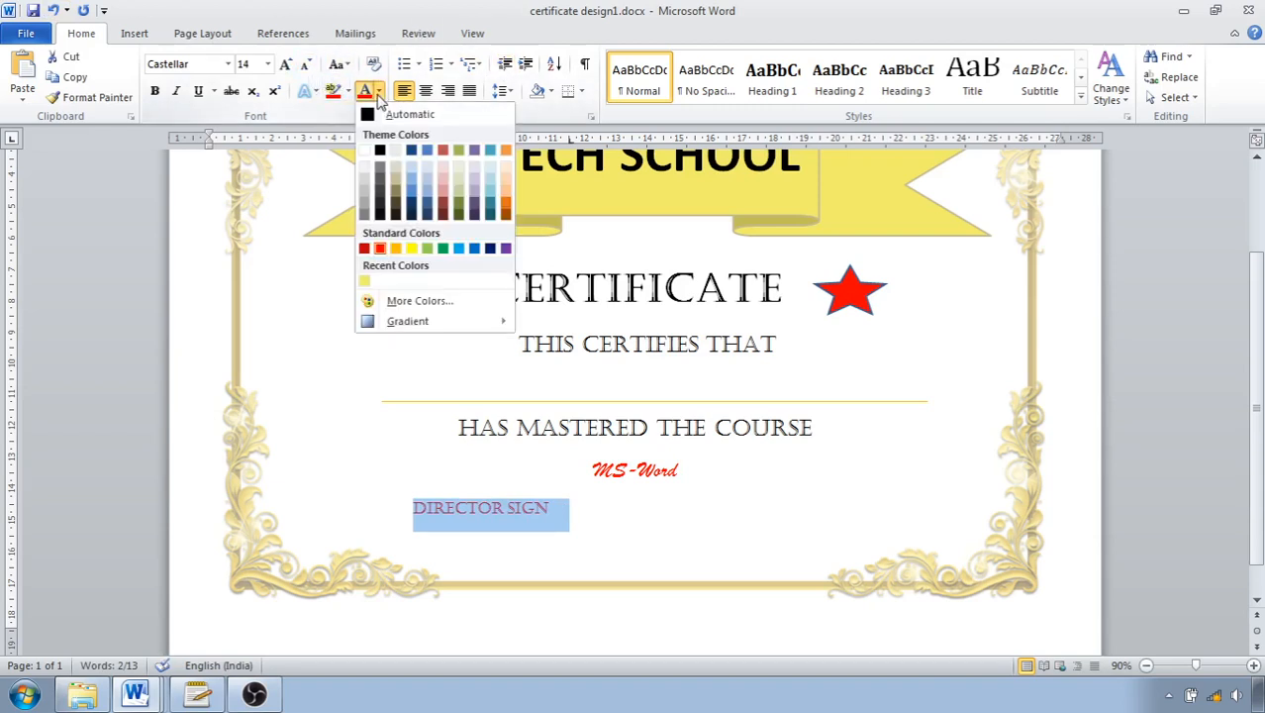
{"action": "left_click", "coordinate": [380, 115]}
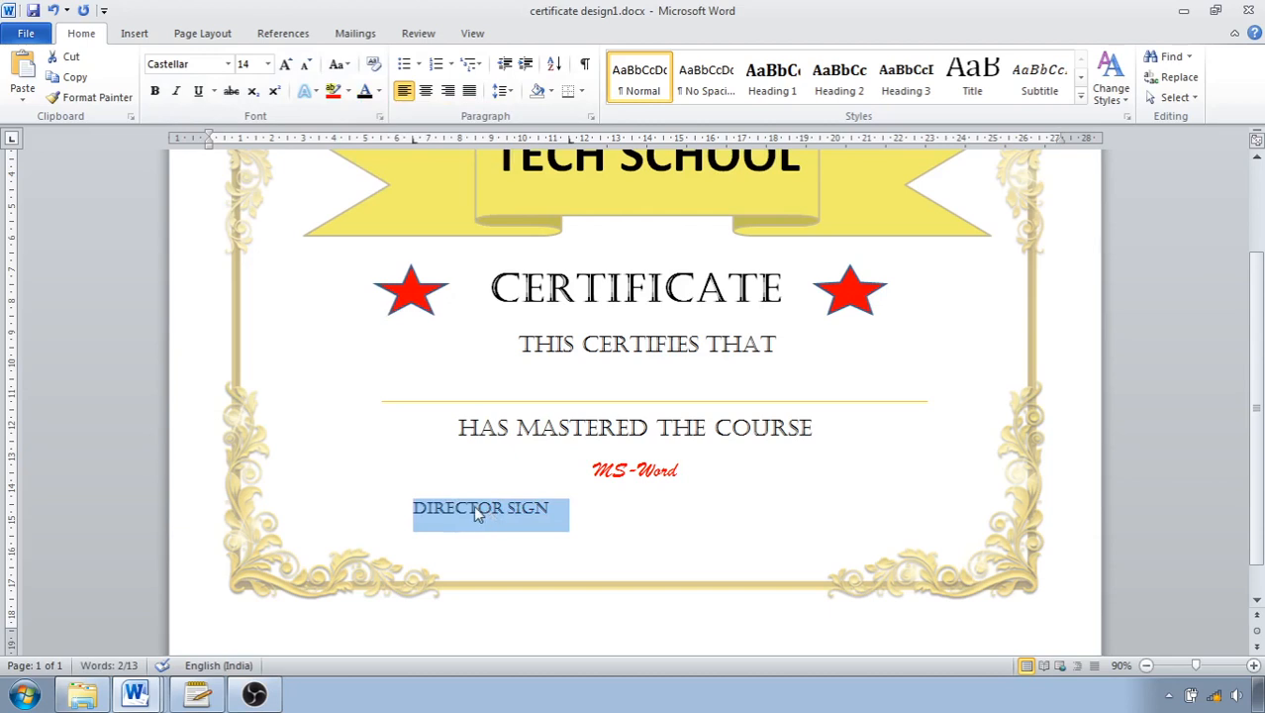
Step: Move the Director Sign label down near the frame's lower edge and add "Teacher Sign" on the same line, towards the right
{"action": "left_click", "coordinate": [418, 508]}
{"action": "key", "text": "BackSpace"}
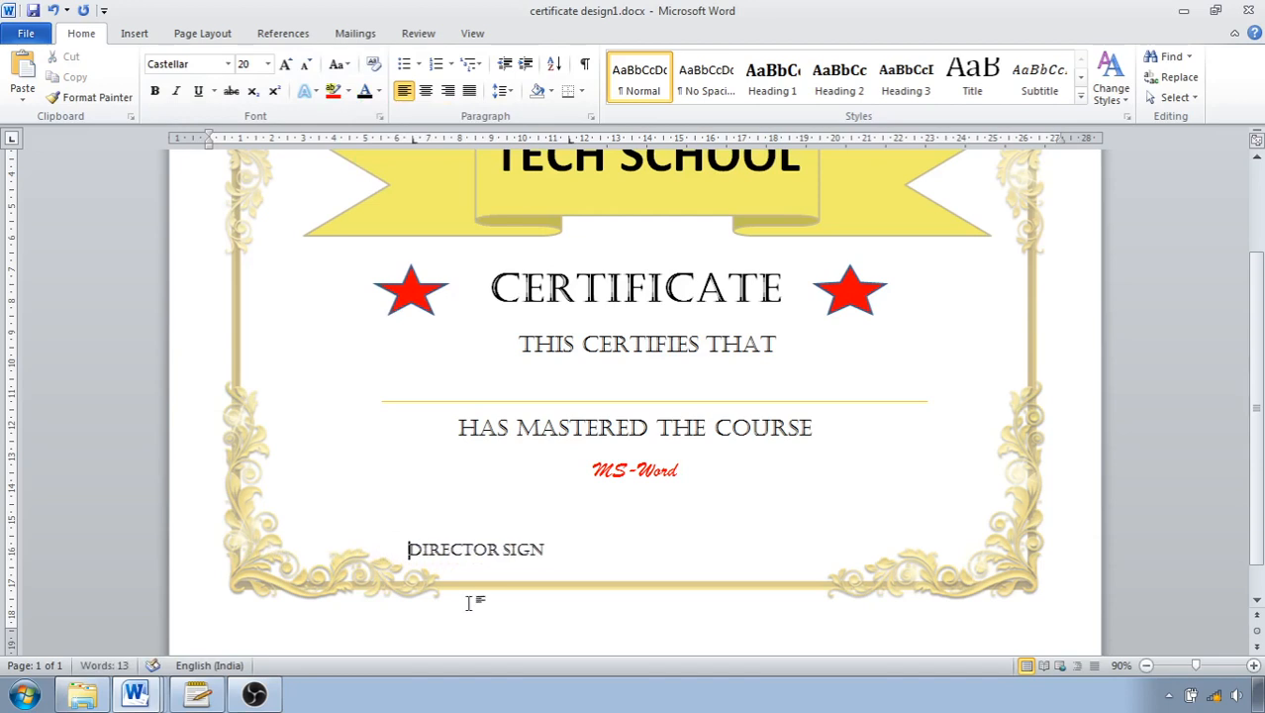
{"action": "left_click", "coordinate": [560, 562]}
{"action": "type", "text": "Teac"}
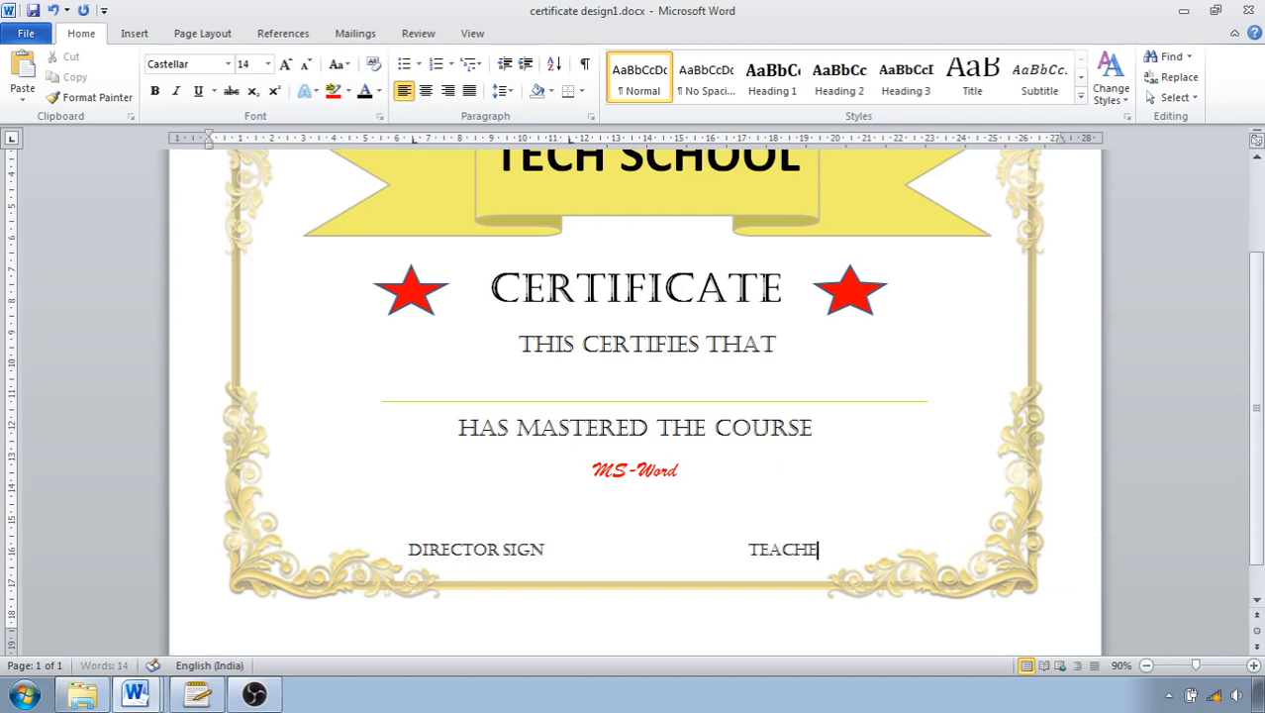
{"action": "type", "text": "her Sig"}
Step: Duplicate the gold recipient line, shorten the copy and place it above Director Sign, with a second copy level with it above Teacher Sign
{"action": "left_click", "coordinate": [523, 402]}
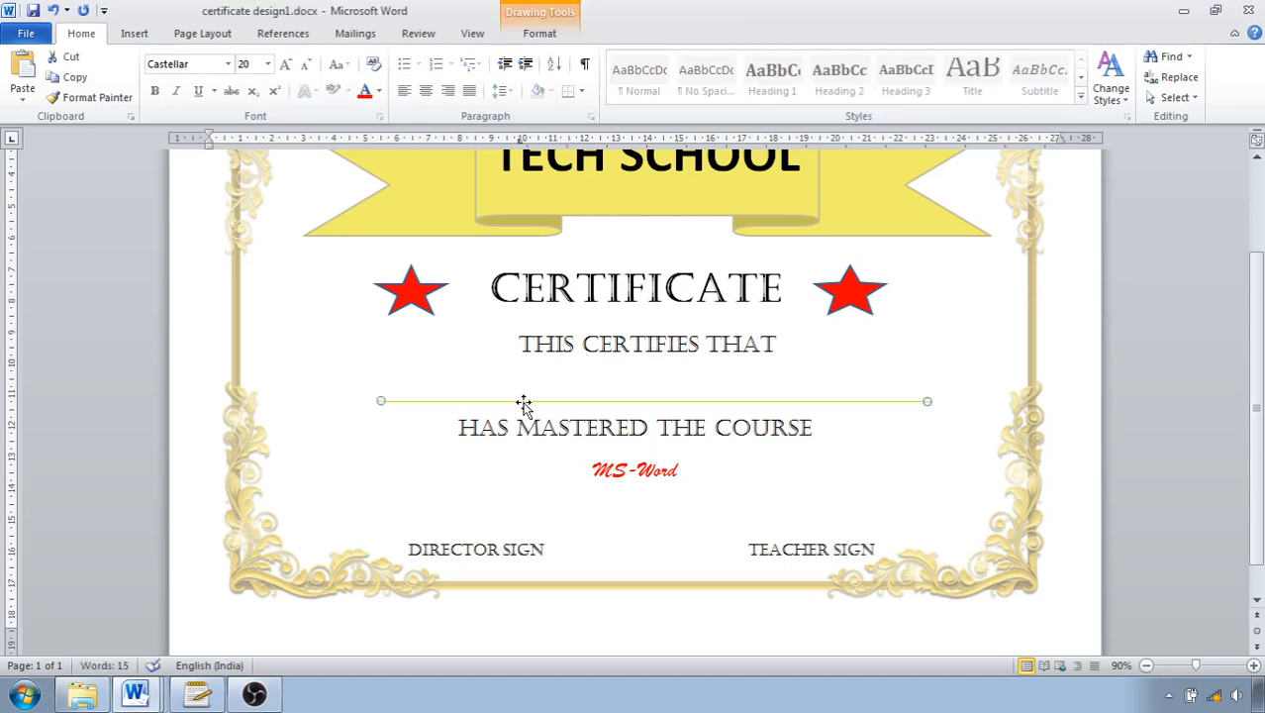
{"action": "key", "text": "ctrl+d"}
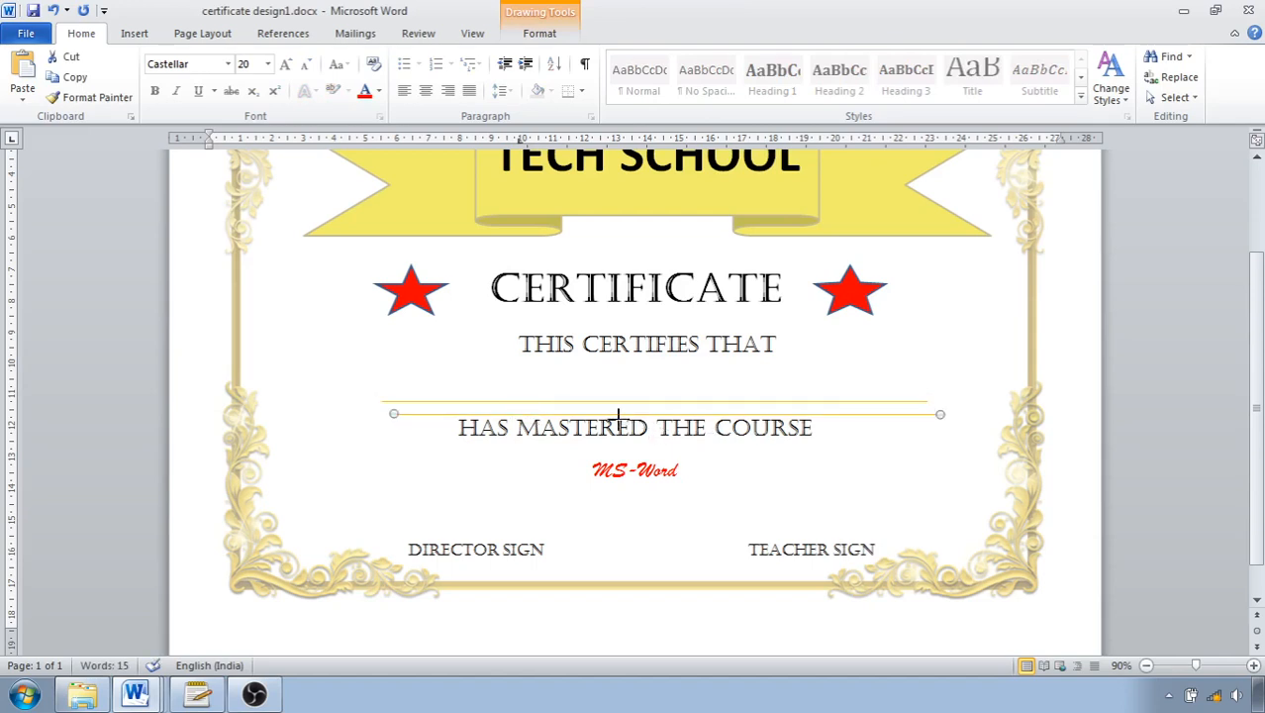
{"action": "left_click_drag", "start_coordinate": [939, 414], "coordinate": [592, 413]}
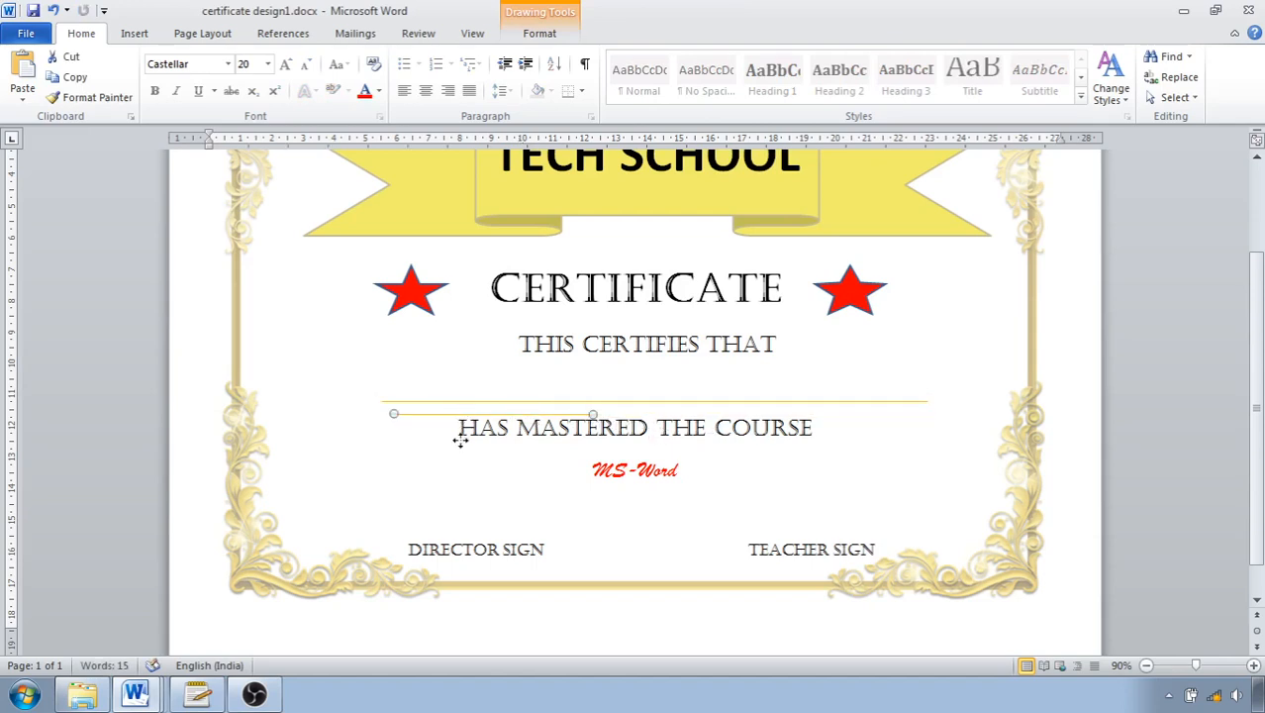
{"action": "left_click_drag", "start_coordinate": [441, 529], "coordinate": [442, 528]}
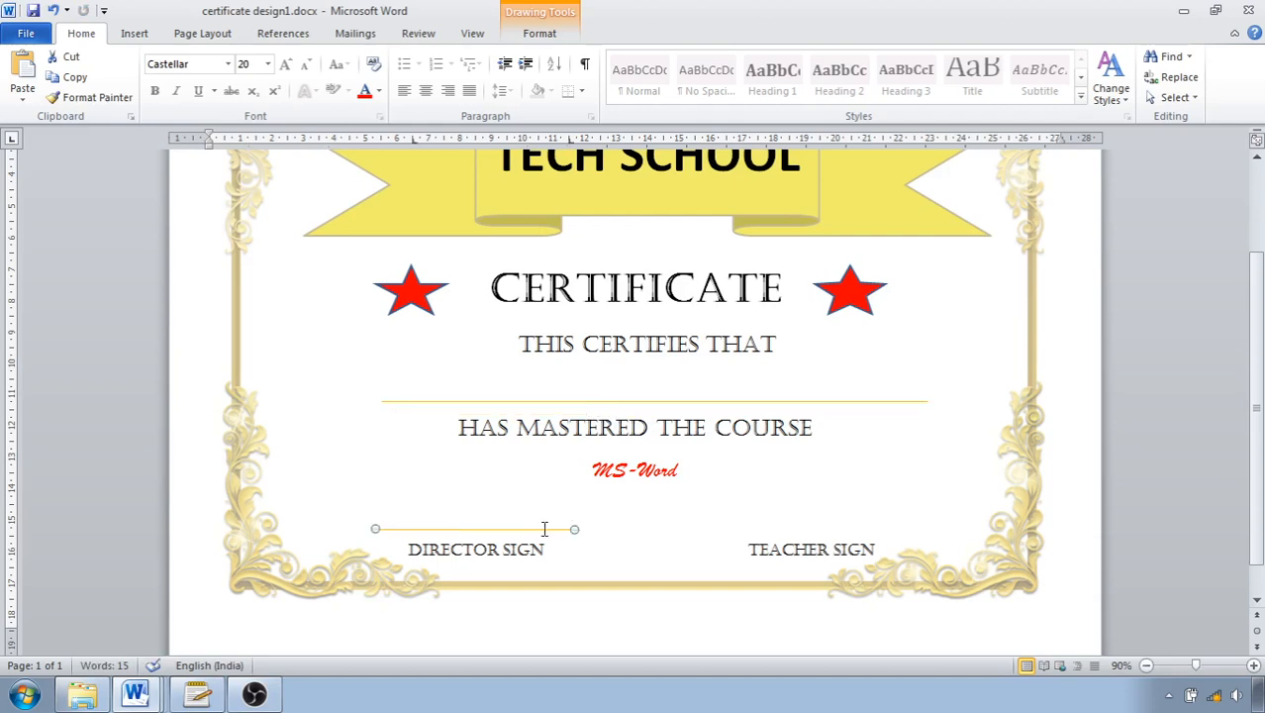
{"action": "left_click_drag", "start_coordinate": [537, 531], "coordinate": [545, 545]}
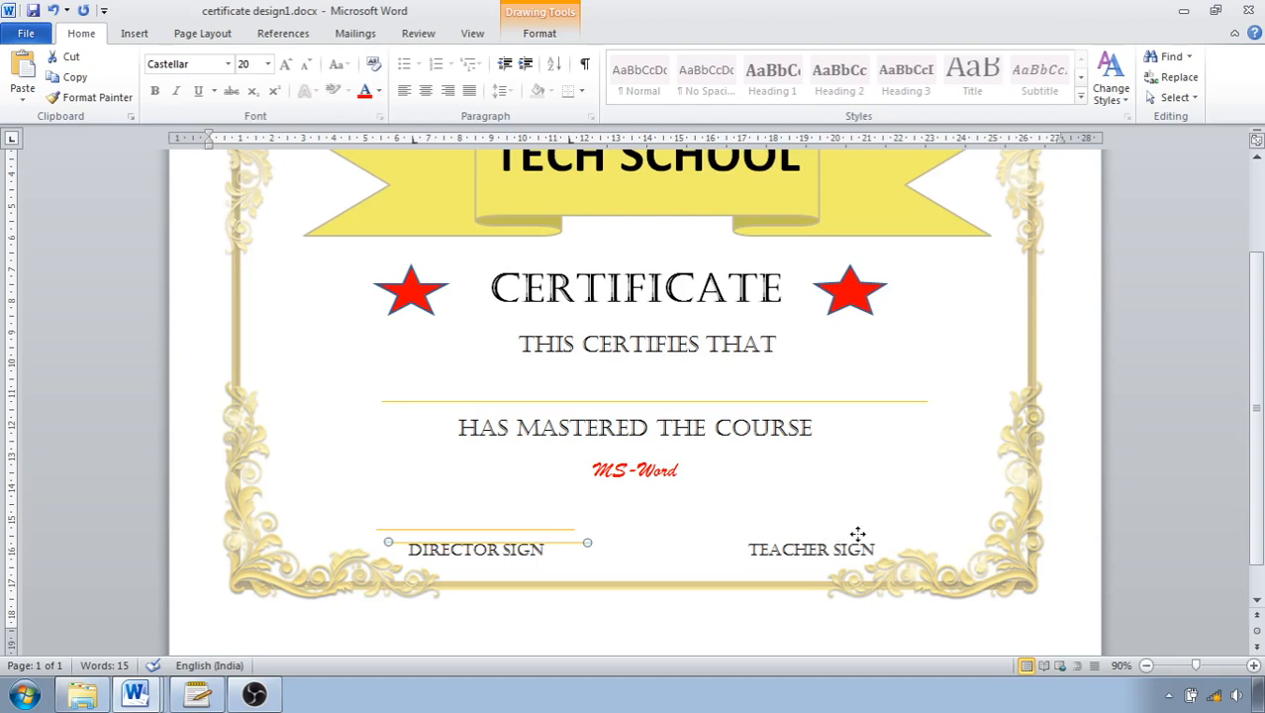
{"action": "left_click_drag", "start_coordinate": [864, 535], "coordinate": [865, 535]}
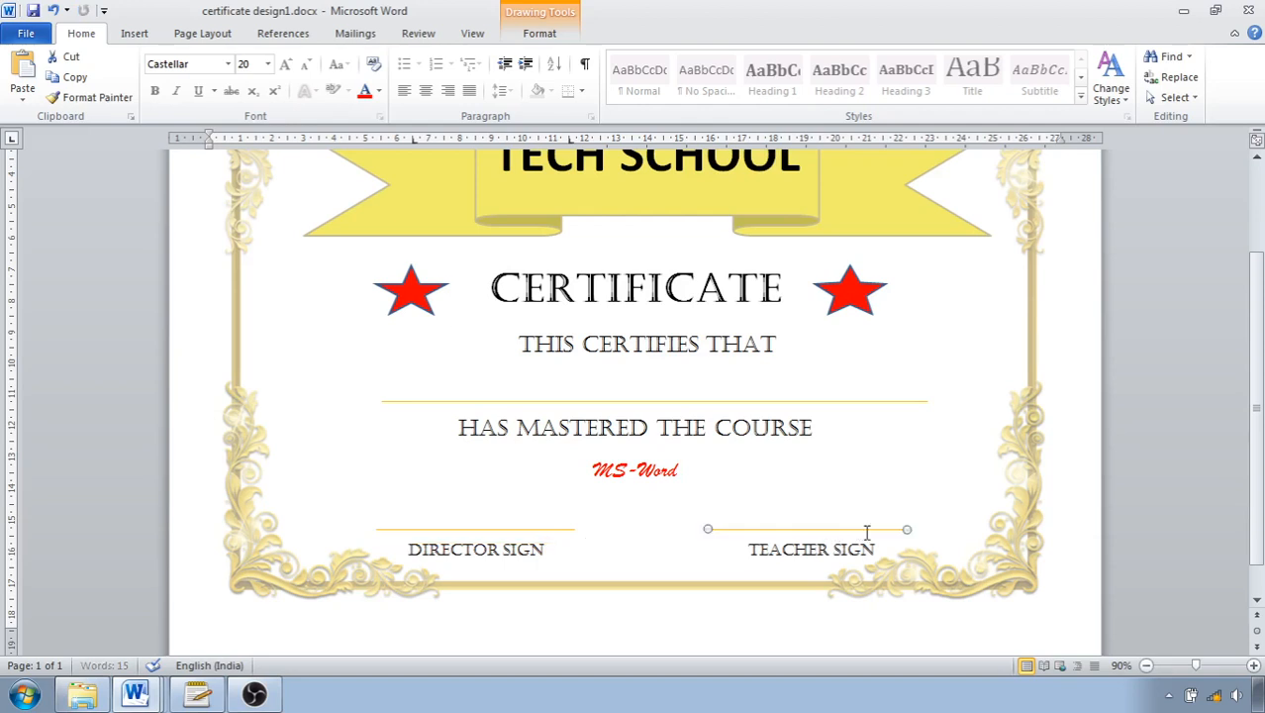
Step: Shorten both signature lines from each end so they are only slightly wider than the Director Sign and Teacher Sign labels
{"action": "left_click", "coordinate": [567, 531]}
{"action": "left_click_drag", "start_coordinate": [572, 529], "coordinate": [547, 529]}
{"action": "left_click_drag", "start_coordinate": [376, 530], "coordinate": [391, 530]}
{"action": "left_click", "coordinate": [733, 531]}
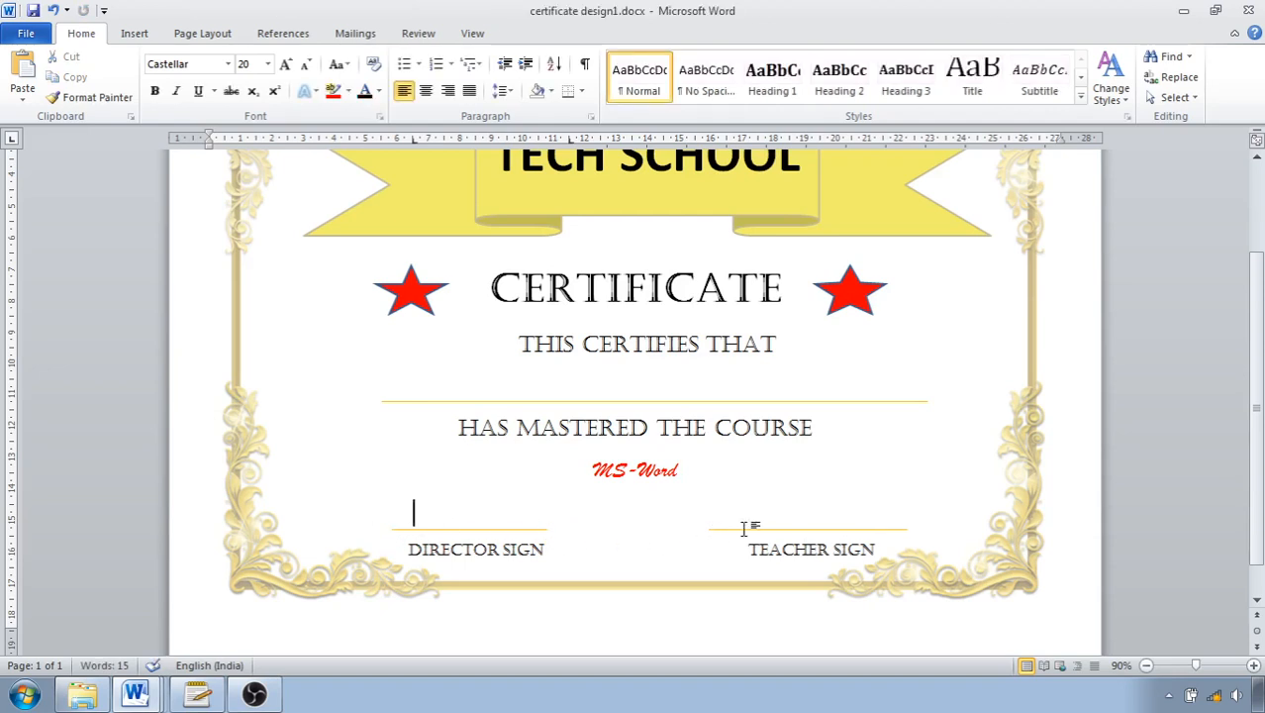
{"action": "left_click", "coordinate": [740, 531]}
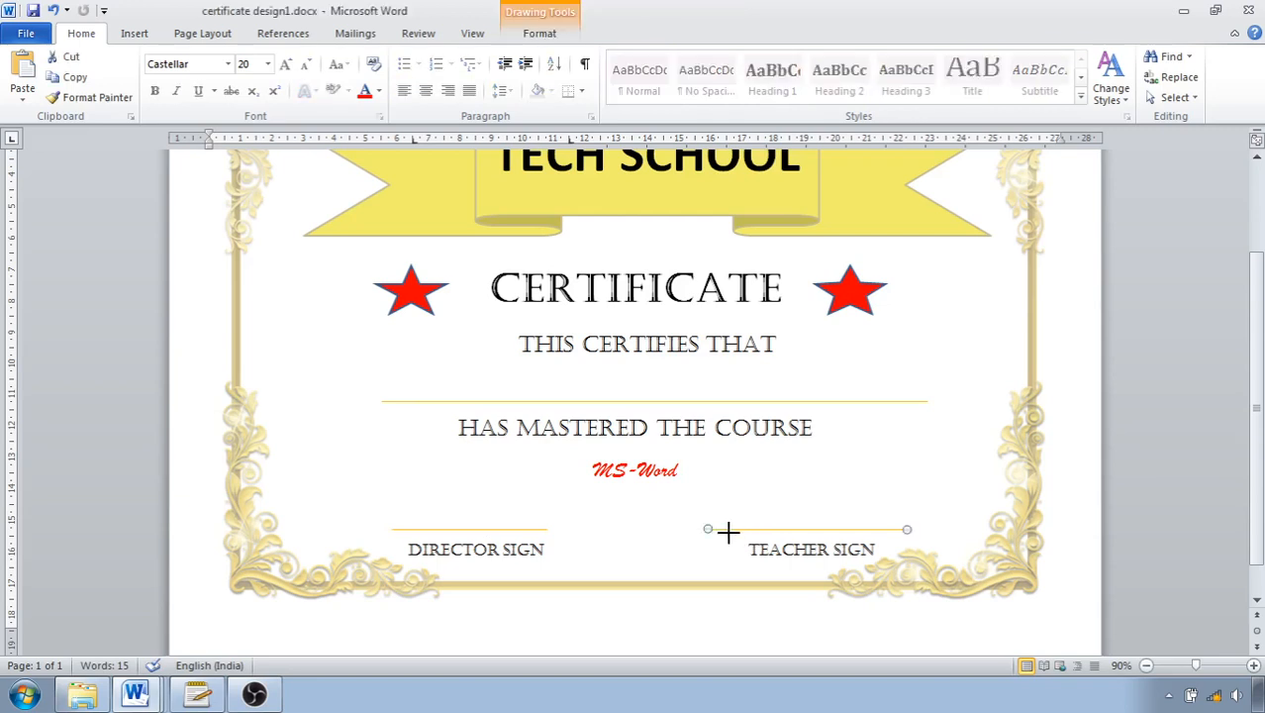
{"action": "left_click_drag", "start_coordinate": [738, 531], "coordinate": [738, 530]}
{"action": "left_click_drag", "start_coordinate": [886, 532], "coordinate": [885, 530]}
Step: Insert the picture logo.png from the Desktop folder New folder (4) > worksheet > youtube data
{"action": "left_click", "coordinate": [136, 38]}
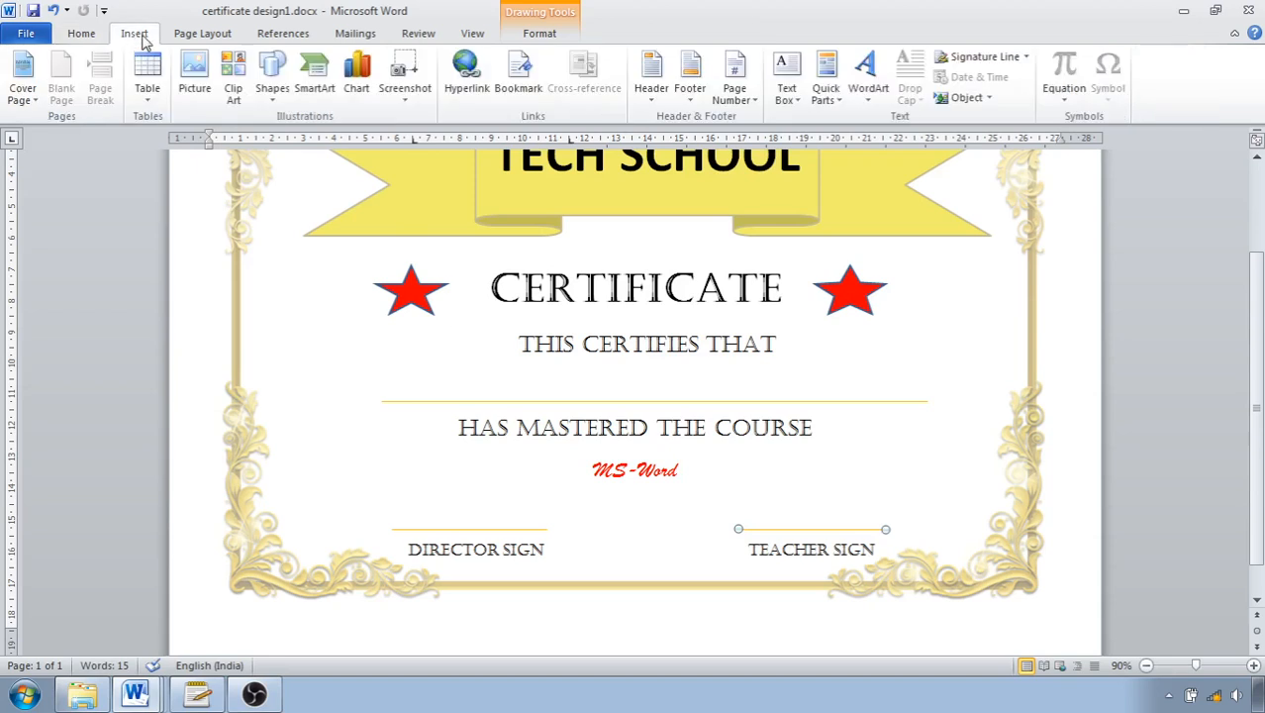
{"action": "left_click", "coordinate": [196, 83]}
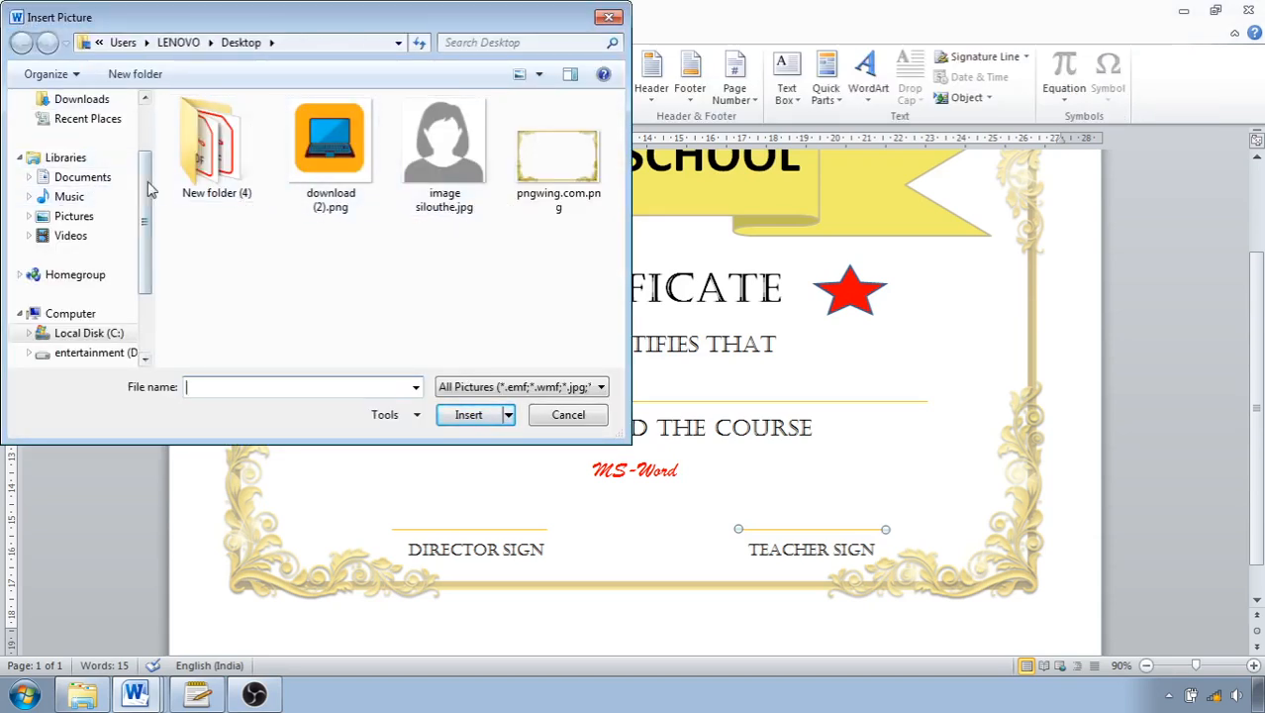
{"action": "scroll", "coordinate": [106, 144], "scroll_direction": "up", "scroll_amount": 2}
{"action": "left_click", "coordinate": [89, 166]}
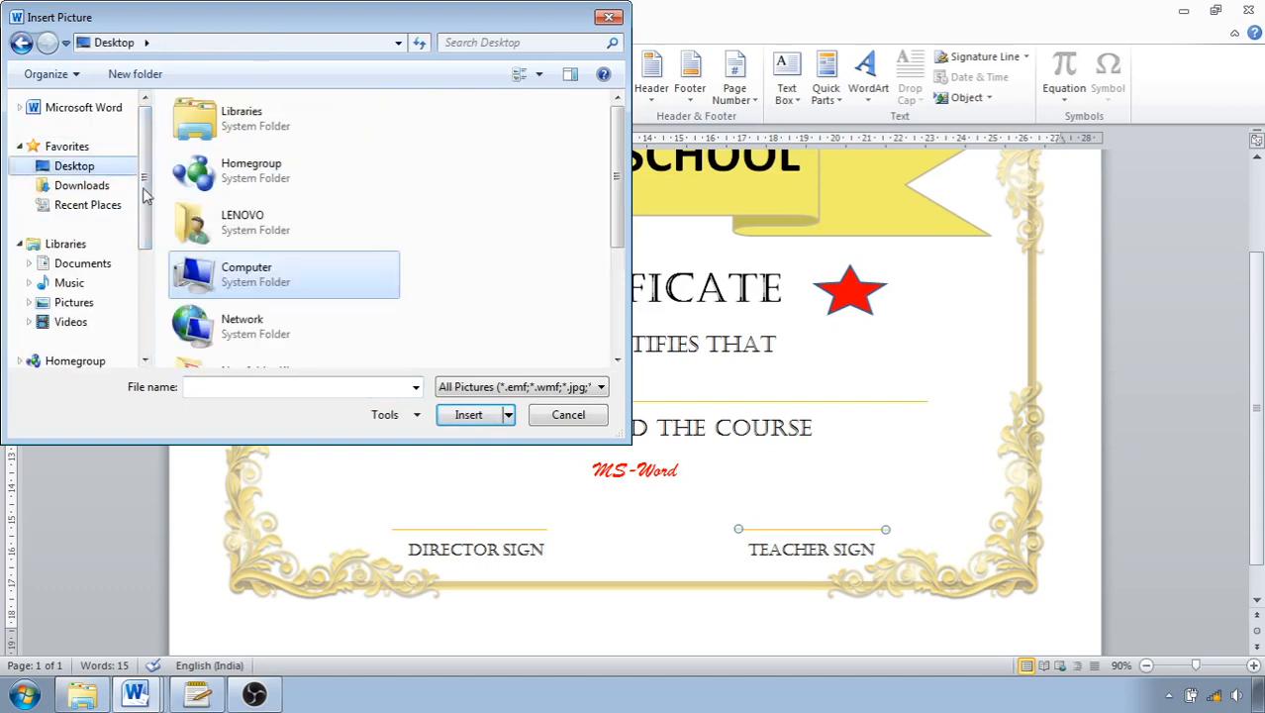
{"action": "mouse_move", "coordinate": [614, 216]}
{"action": "left_mouse_down"}
{"action": "mouse_move", "coordinate": [616, 292]}
{"action": "mouse_move", "coordinate": [619, 191]}
{"action": "left_mouse_up"}
{"action": "scroll", "coordinate": [619, 203], "scroll_direction": "down", "scroll_amount": 1}
{"action": "double_click", "coordinate": [313, 235]}
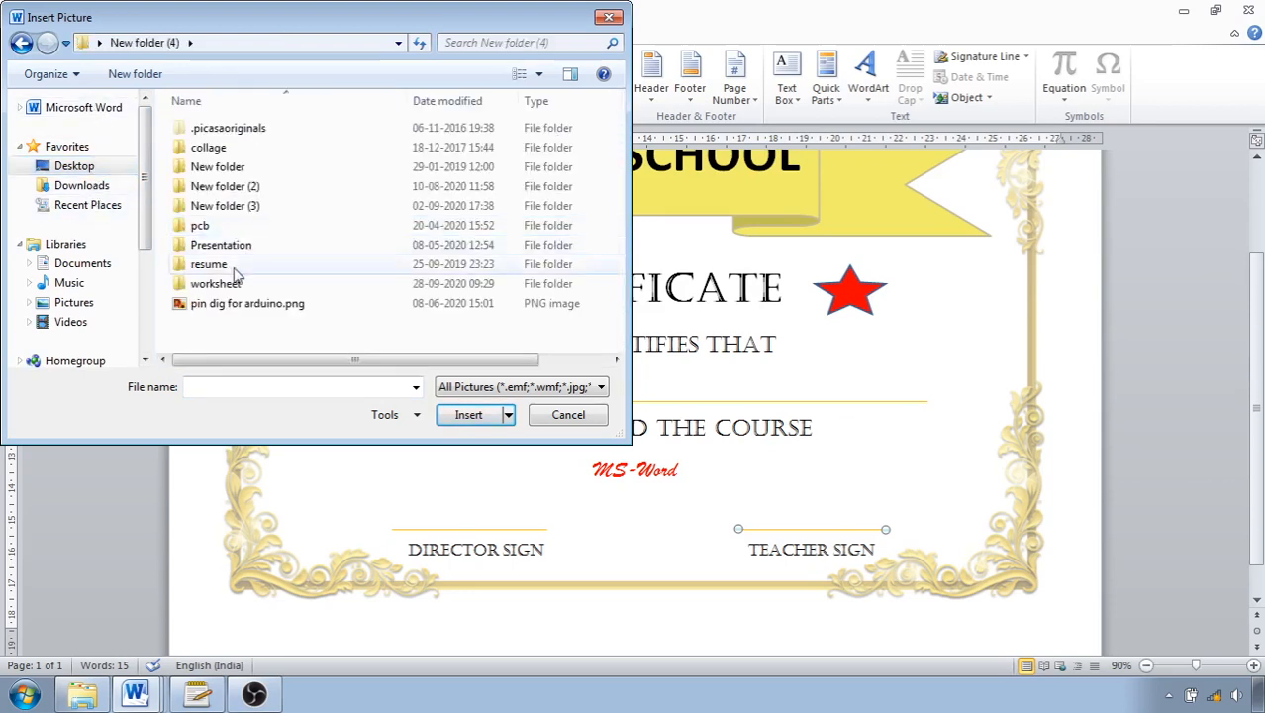
{"action": "double_click", "coordinate": [238, 282]}
{"action": "double_click", "coordinate": [222, 303]}
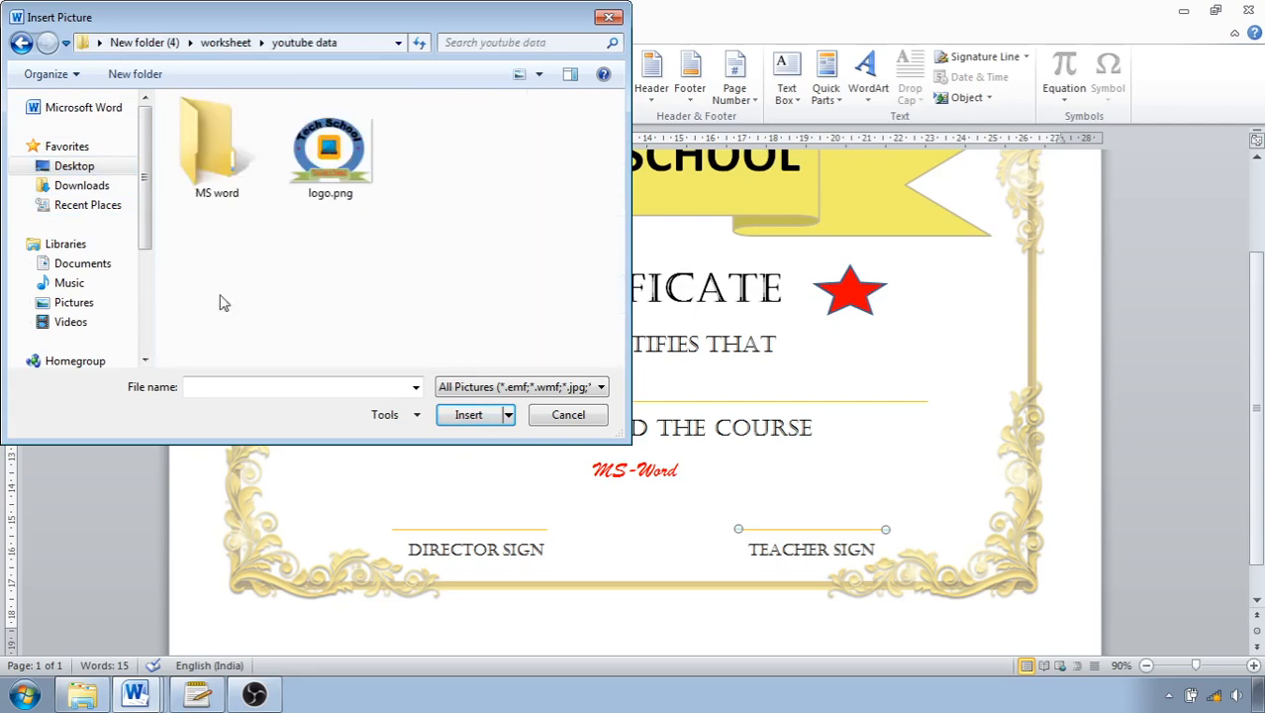
{"action": "left_click", "coordinate": [330, 148]}
{"action": "left_click", "coordinate": [457, 421]}
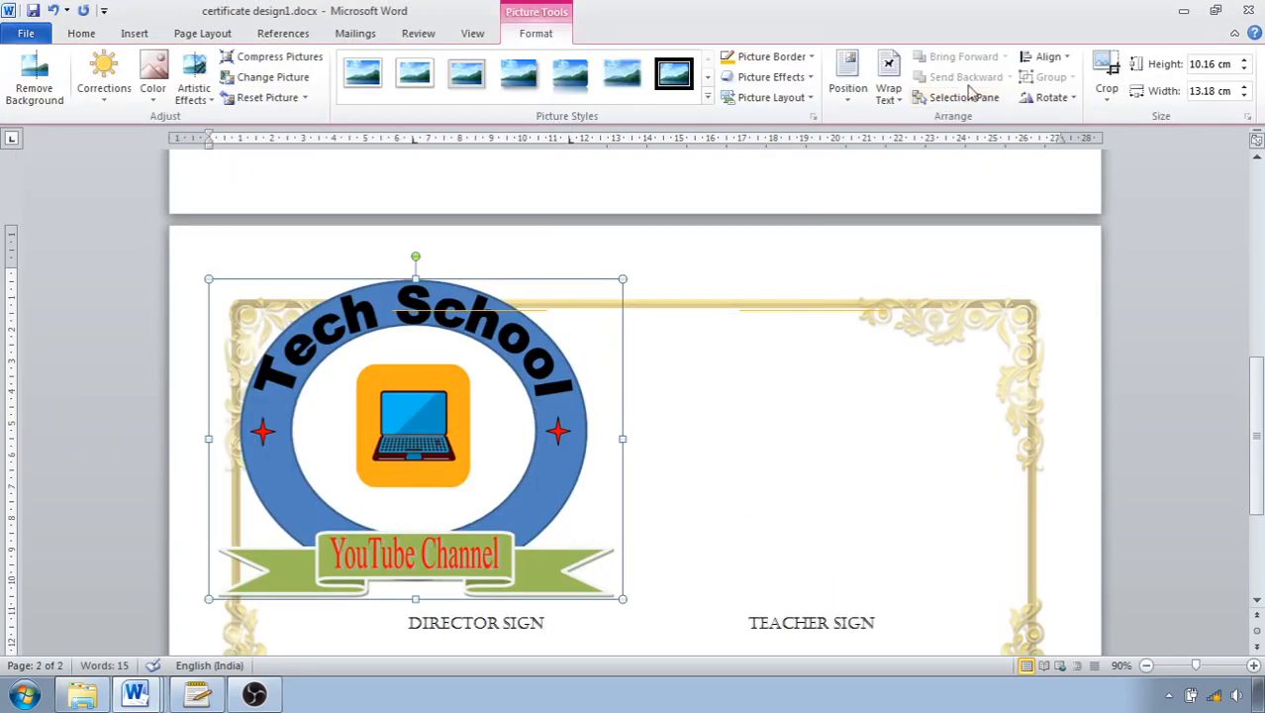
Step: Set the logo picture's text wrapping to In Front of Text
{"action": "right_click", "coordinate": [524, 343]}
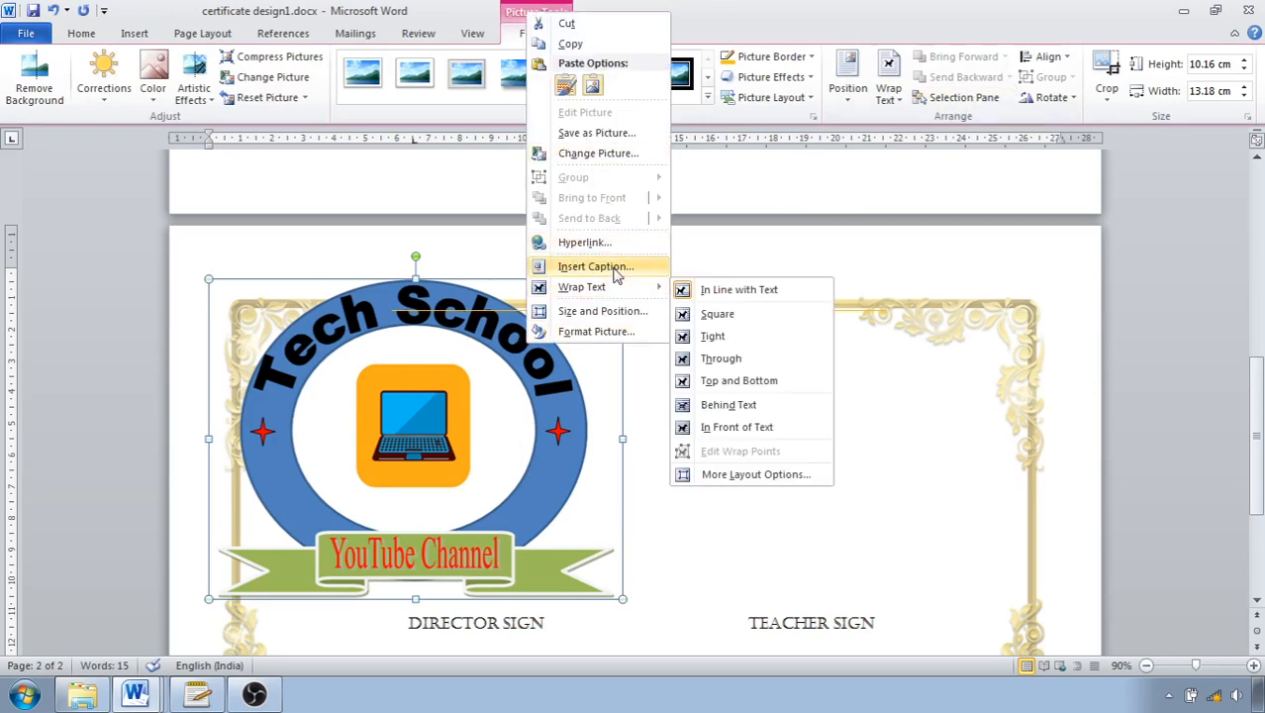
{"action": "mouse_move", "coordinate": [651, 293]}
{"action": "left_click", "coordinate": [729, 431]}
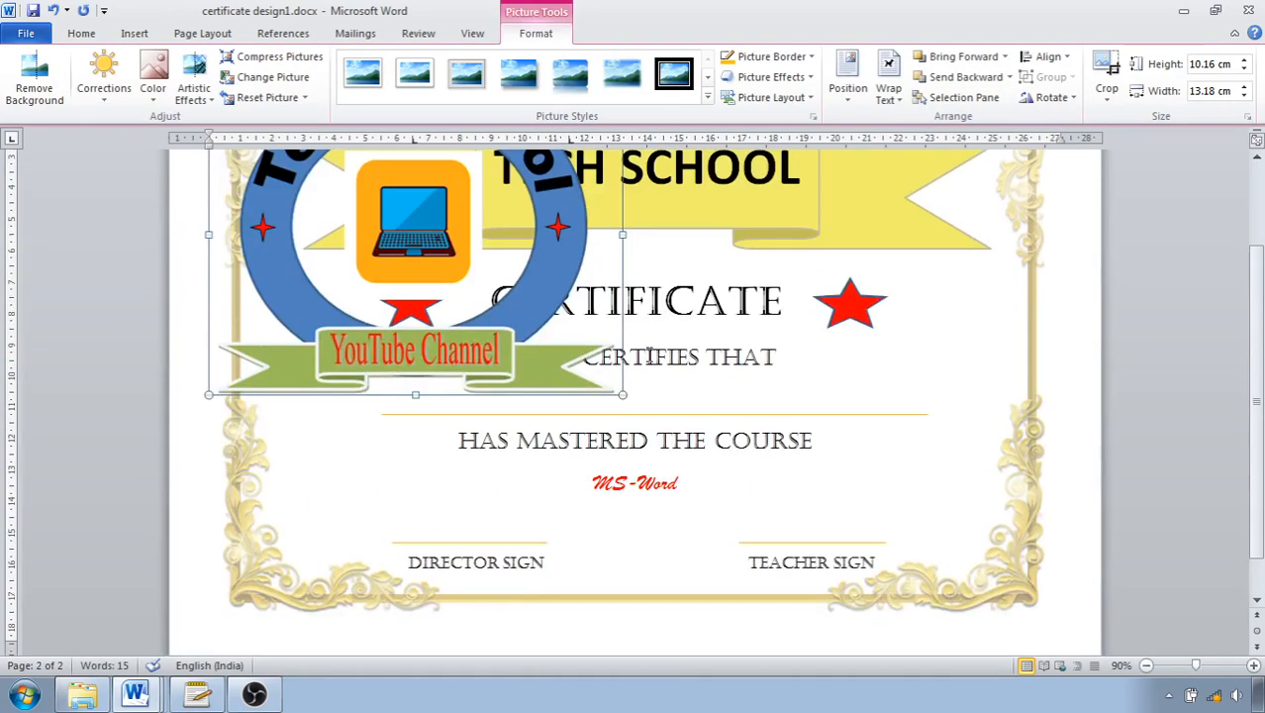
Step: Shrink the logo to about 2.21 cm high by 2.87 cm wide and place it below MS-Word, between the two signature areas
{"action": "left_click_drag", "start_coordinate": [622, 393], "coordinate": [398, 178]}
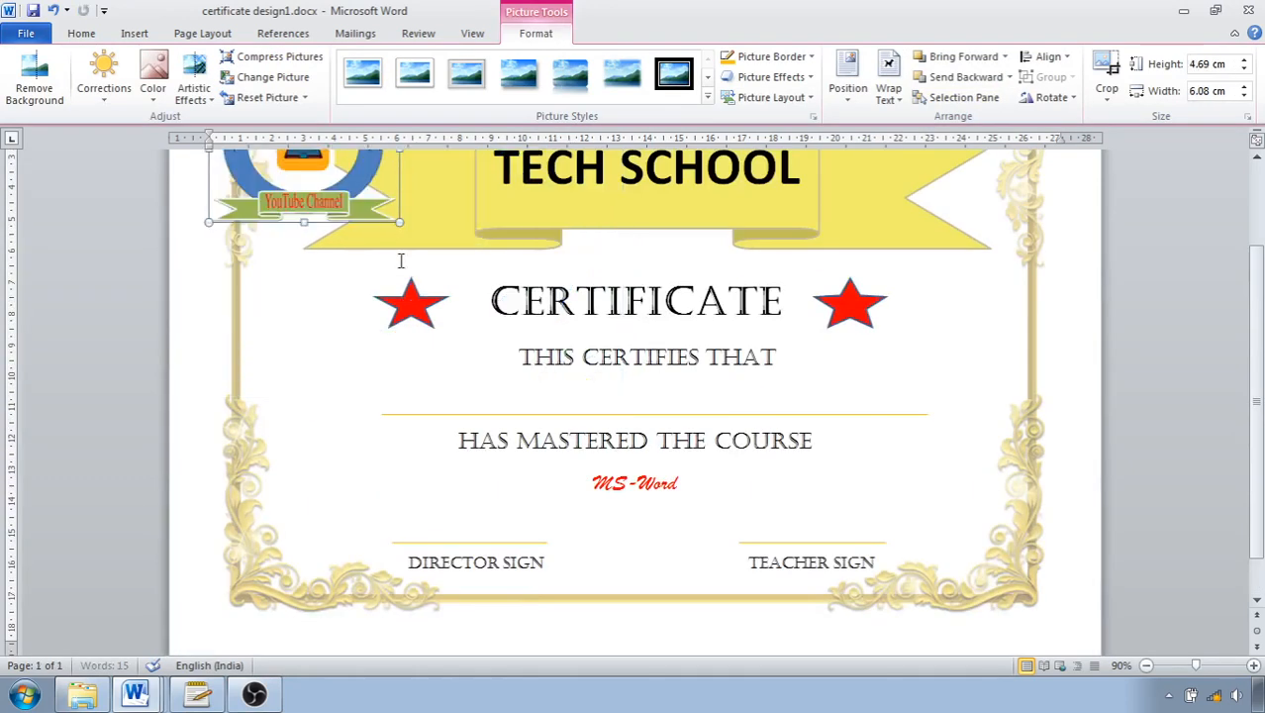
{"action": "scroll", "coordinate": [406, 267], "scroll_direction": "up", "scroll_amount": 3}
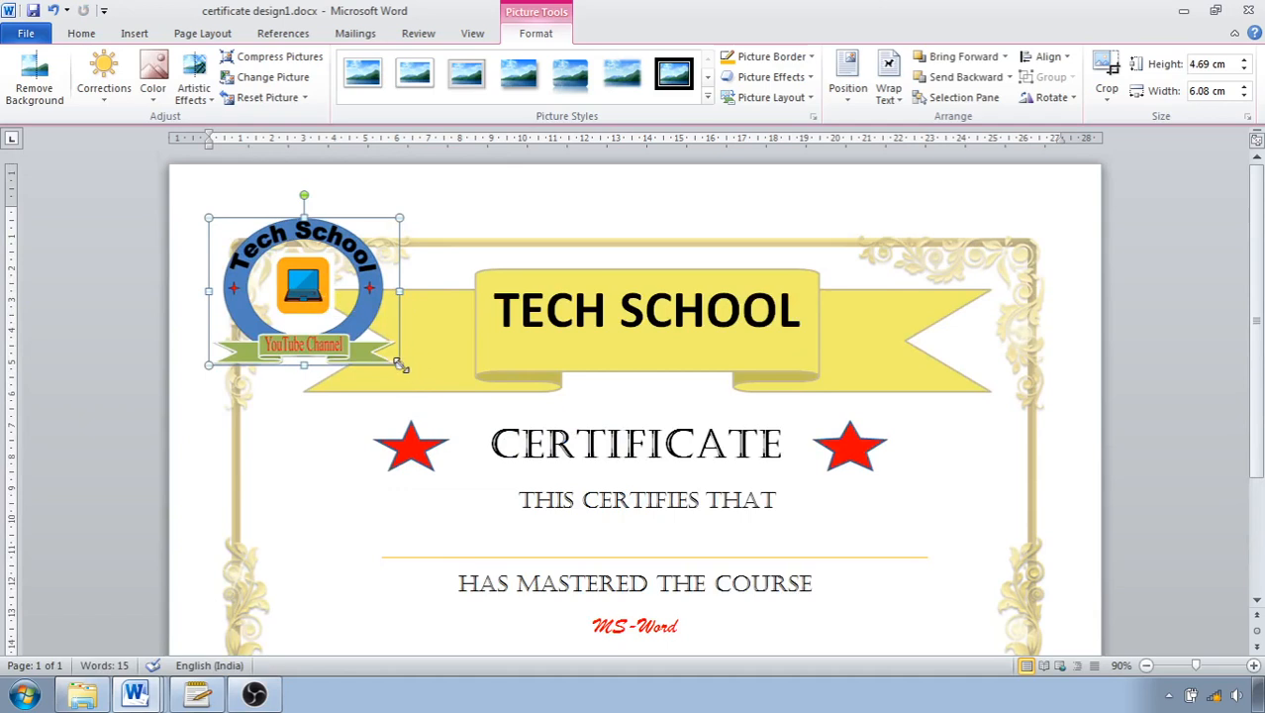
{"action": "left_click_drag", "start_coordinate": [399, 364], "coordinate": [301, 287]}
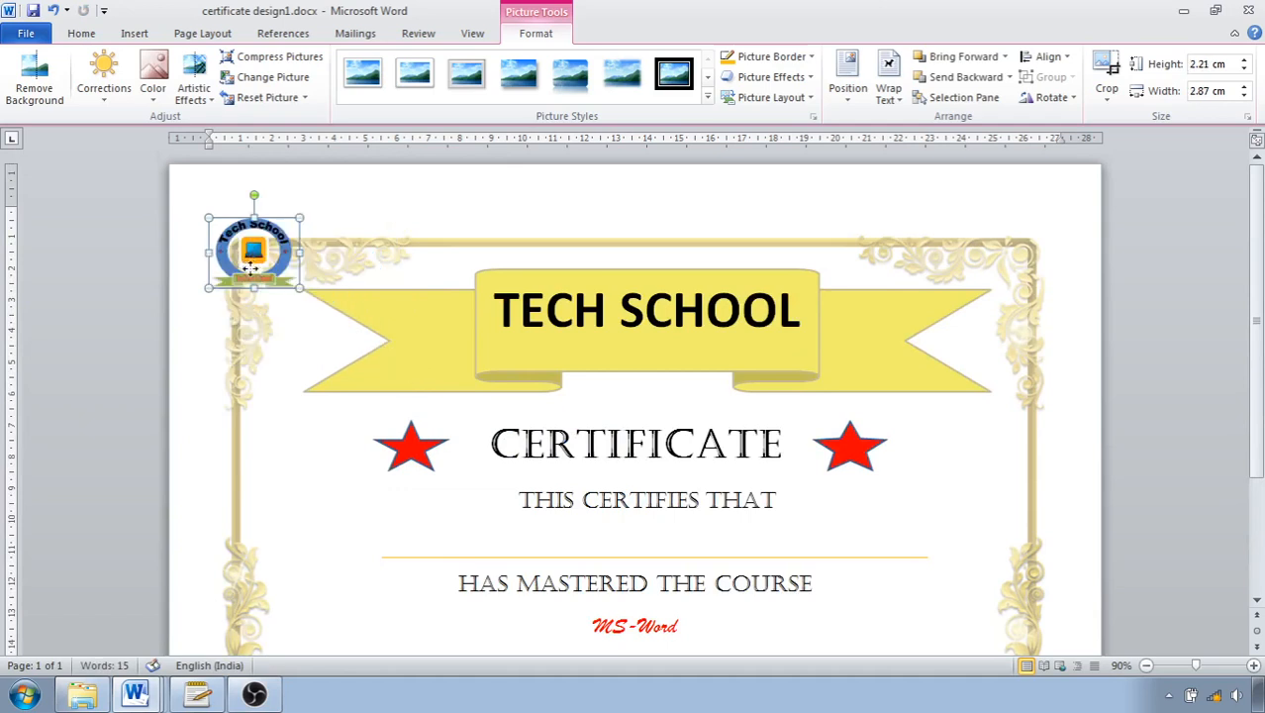
{"action": "scroll", "coordinate": [625, 600], "scroll_direction": "down", "scroll_amount": 3}
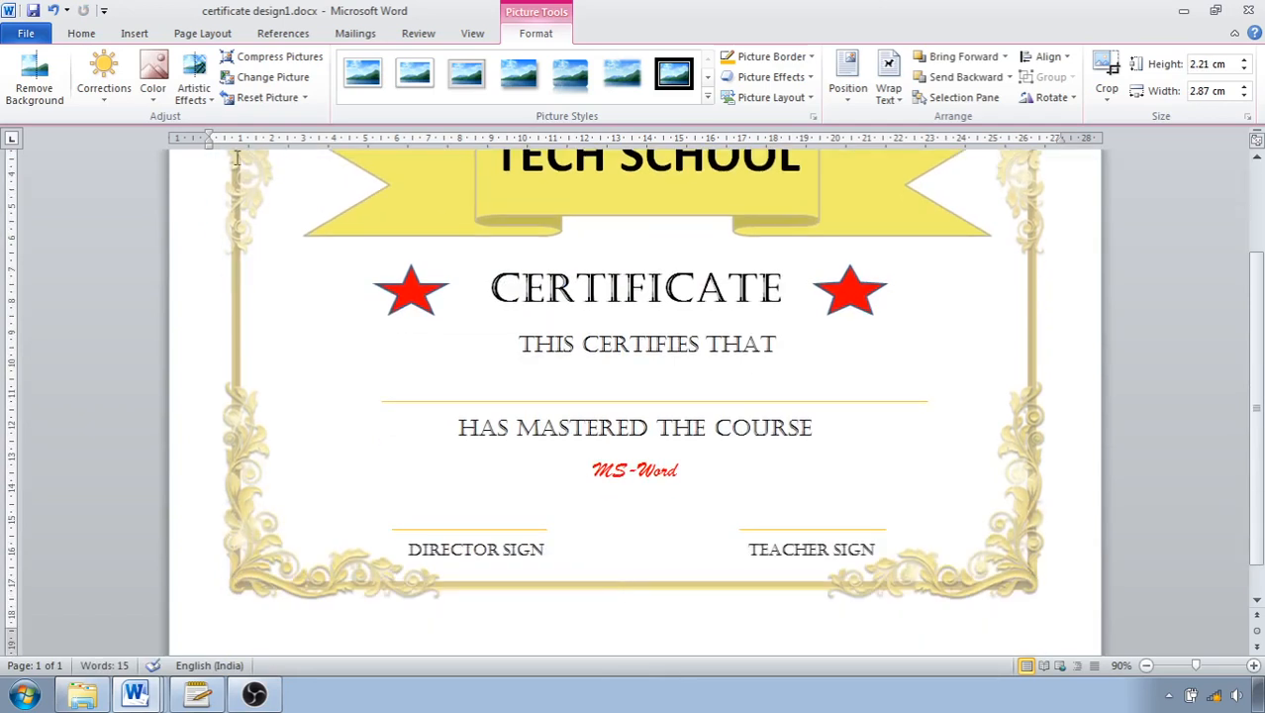
{"action": "scroll", "coordinate": [236, 158], "scroll_direction": "up", "scroll_amount": 2}
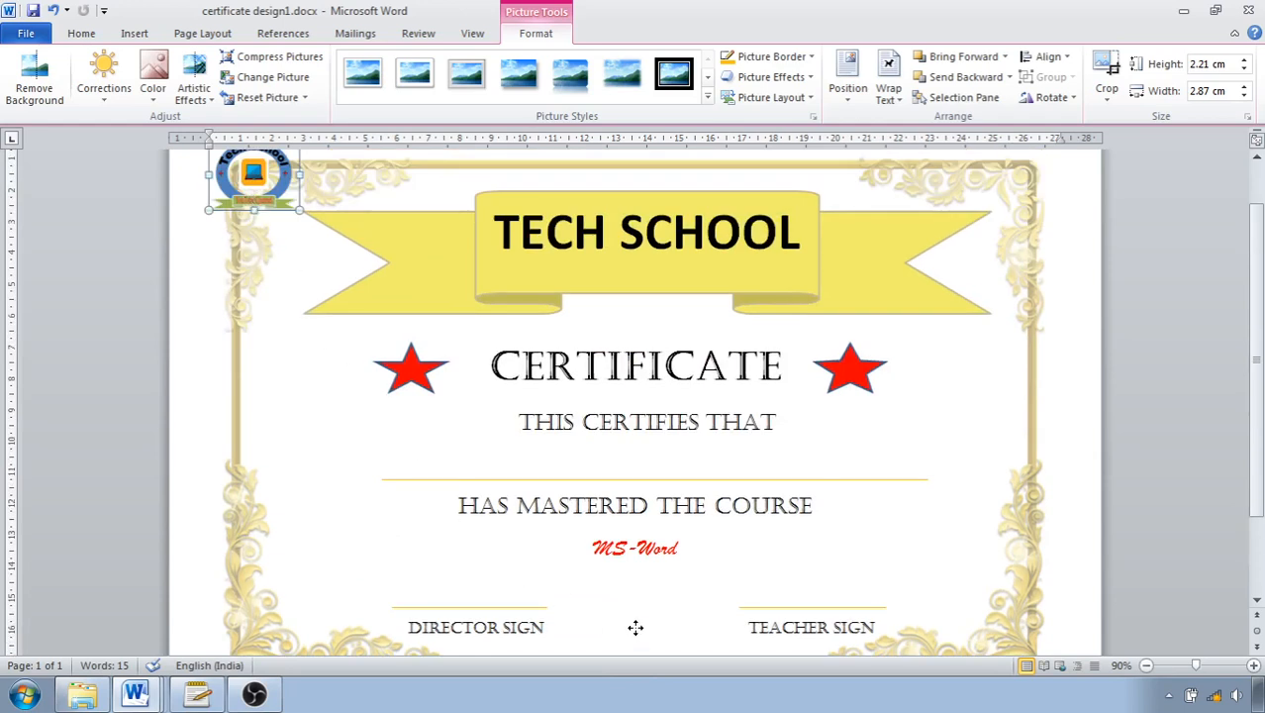
{"action": "left_click_drag", "start_coordinate": [635, 627], "coordinate": [637, 626]}
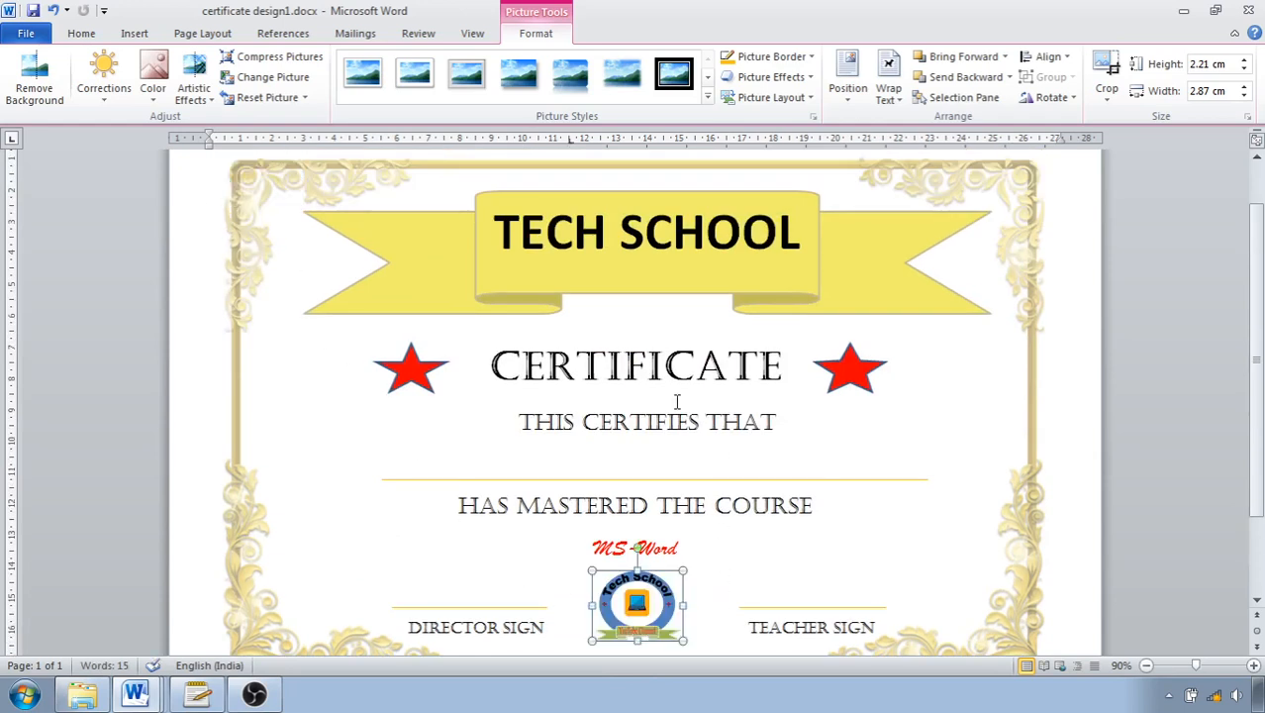